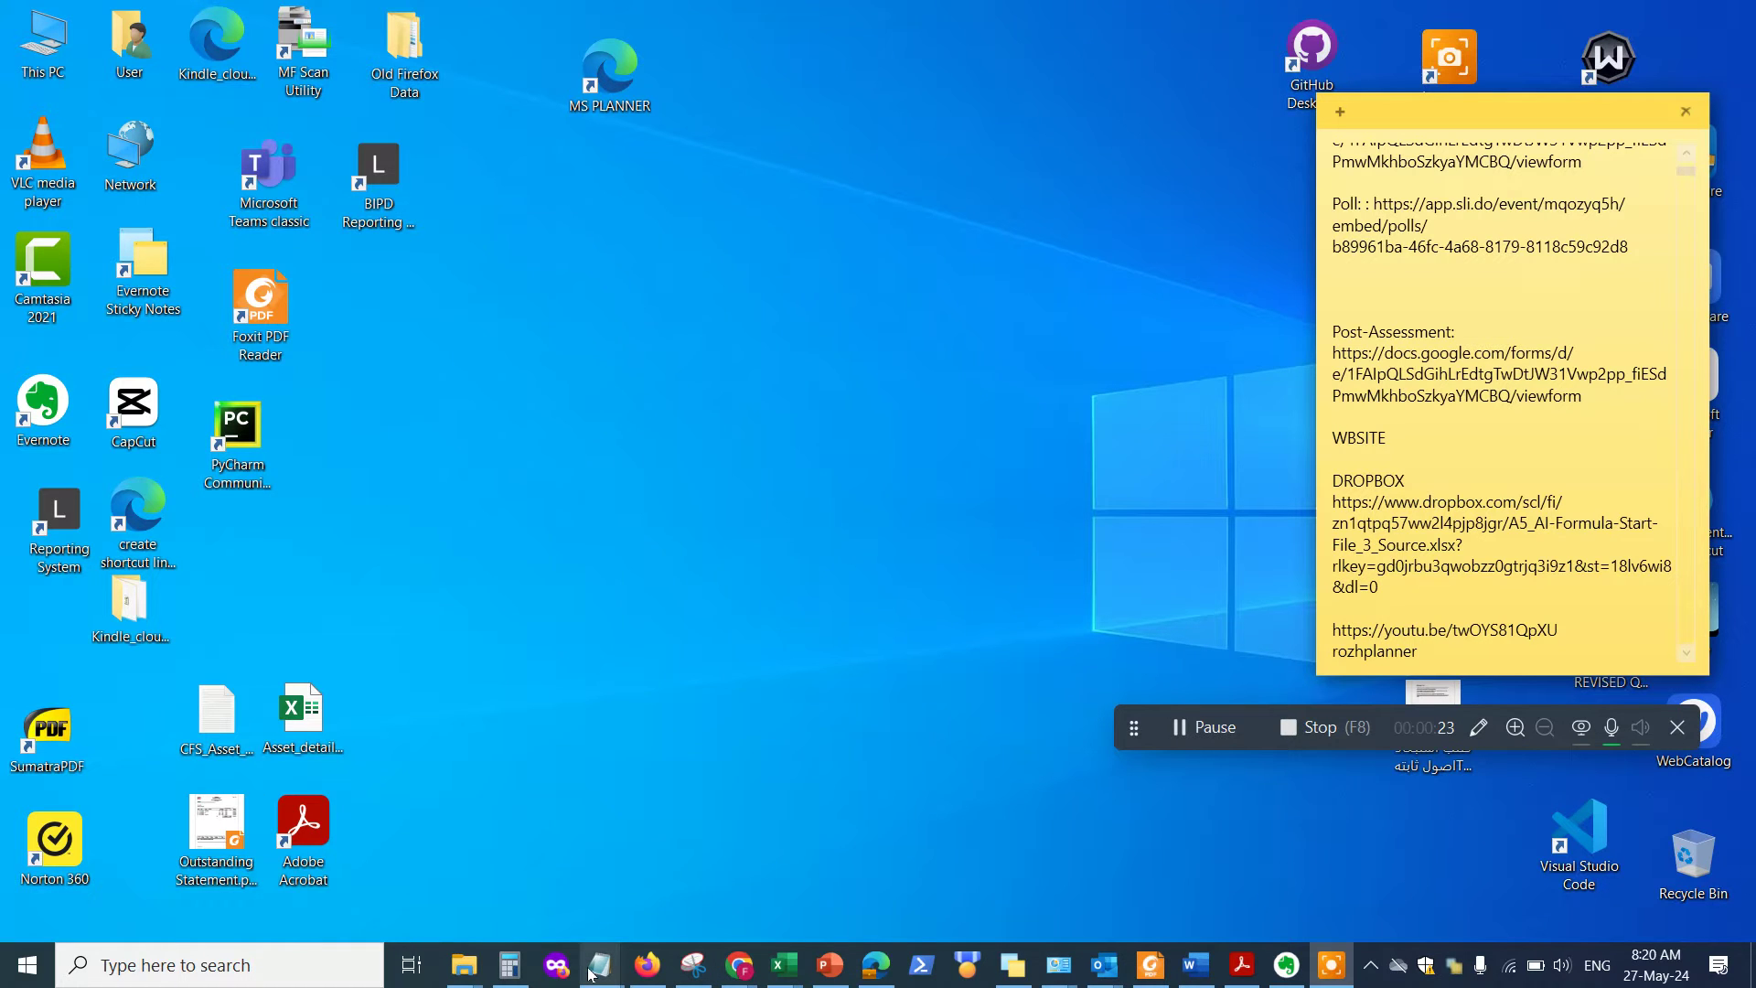
# - Bring up Notepad and delete all of the old note's text
pyautogui.moveTo(590, 974)
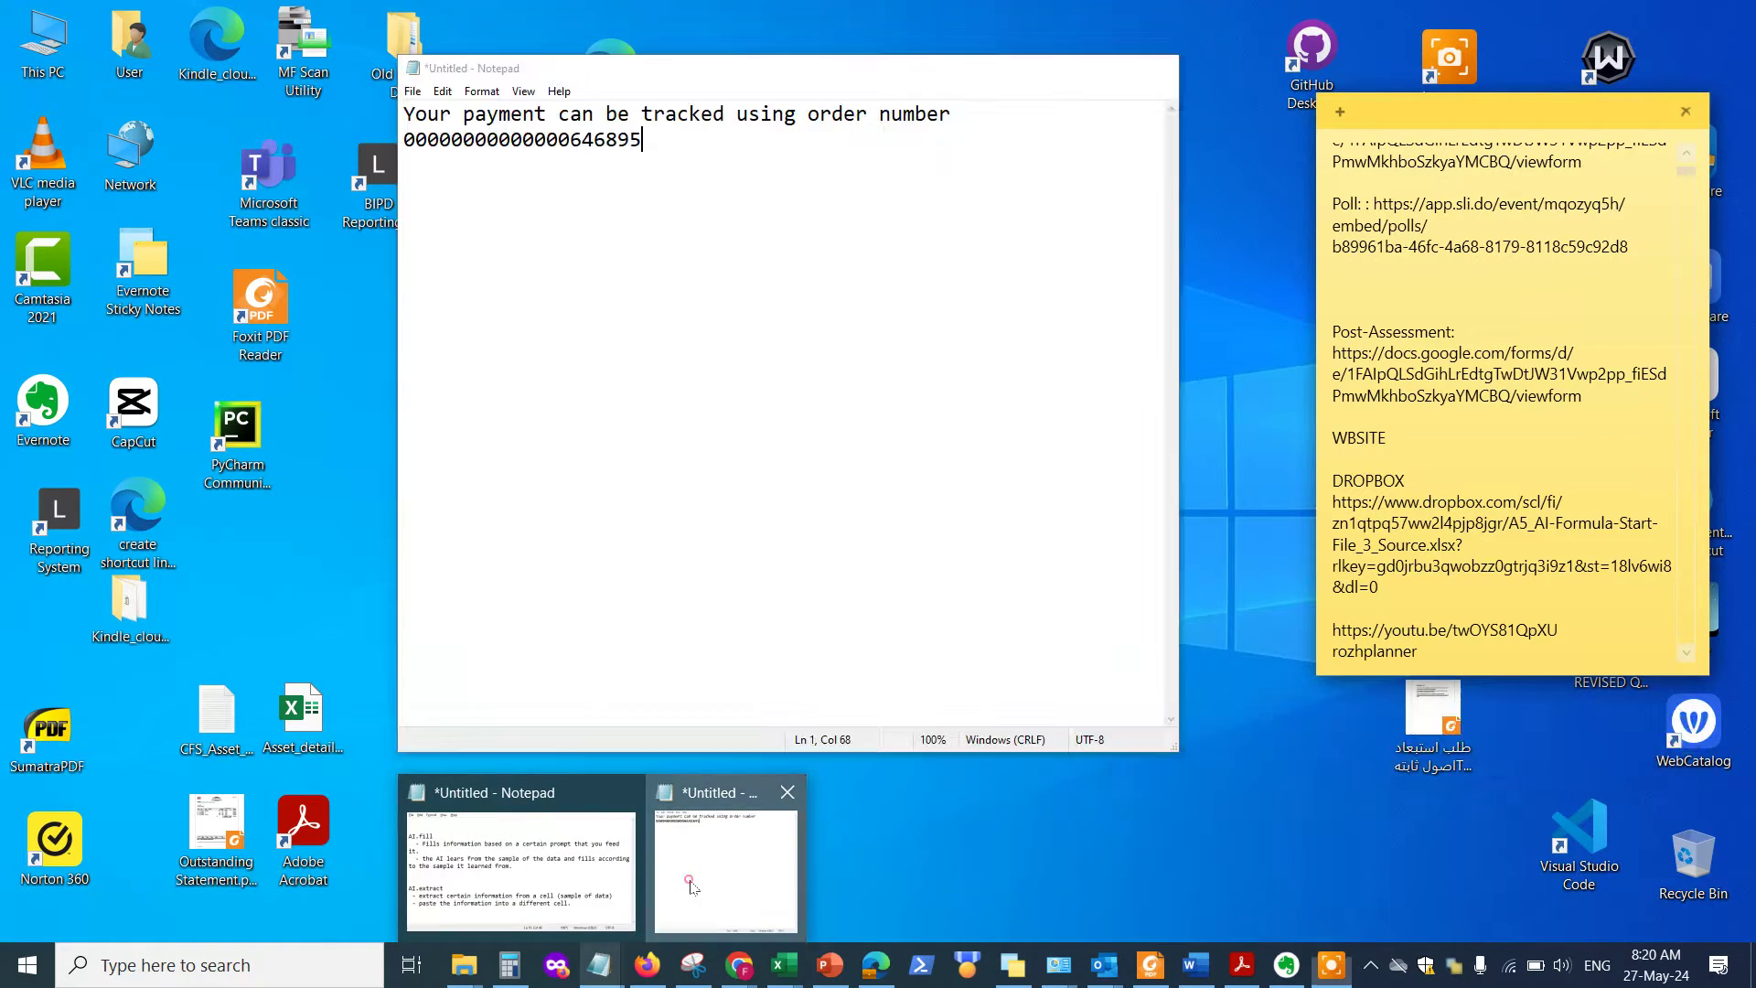
pyautogui.click(694, 882)
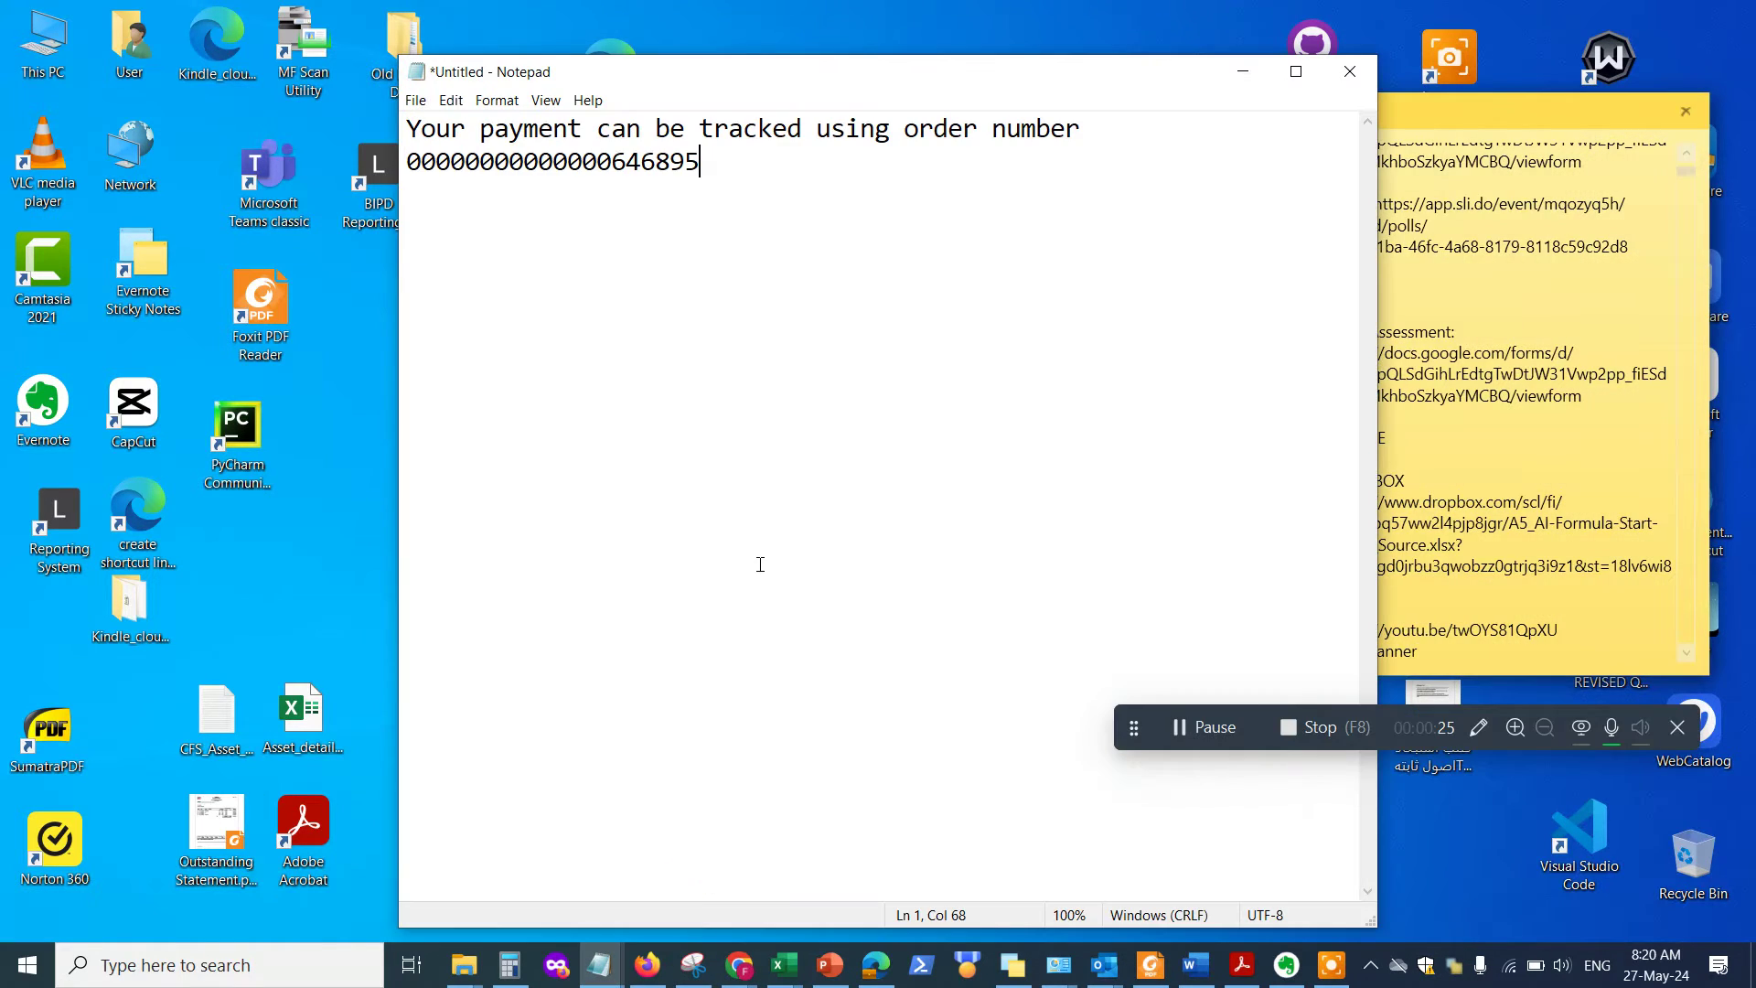
pyautogui.hotkey('ctrl', 'a')
pyautogui.press('Delete')
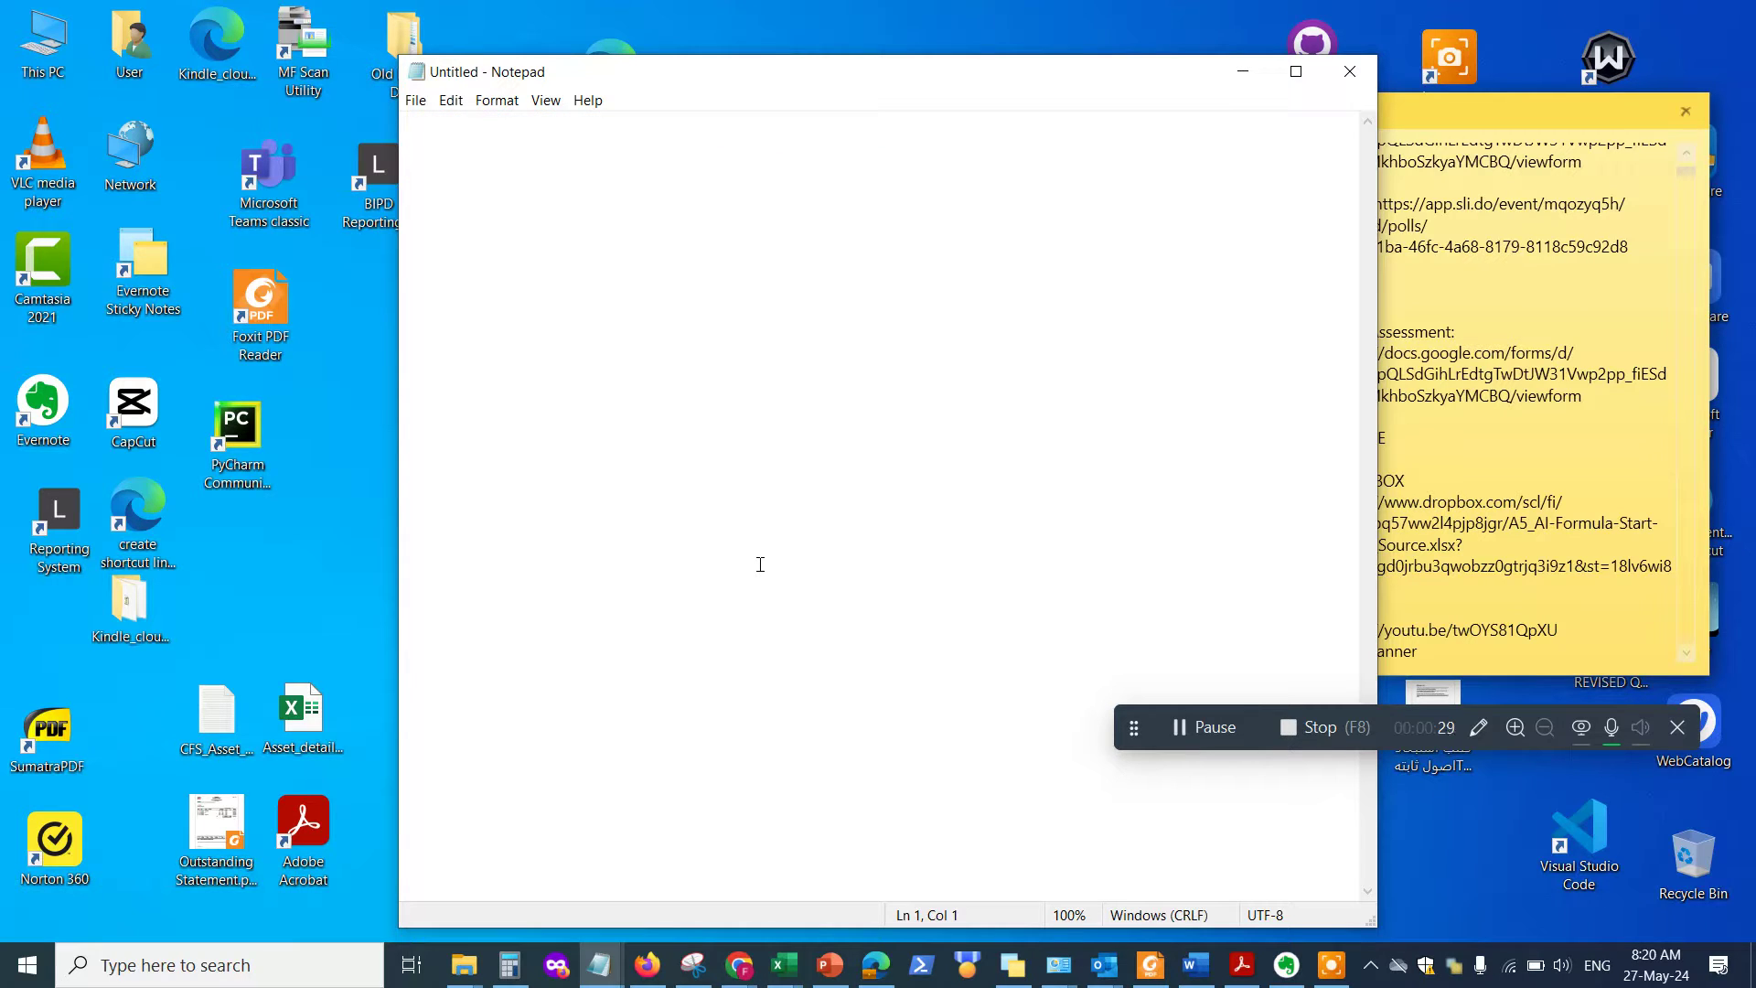
# - Write the outline 'Using AI - Chatgpt for Excel:' listing AI.translate function and AI.table function
pyautogui.write('Using AI ')
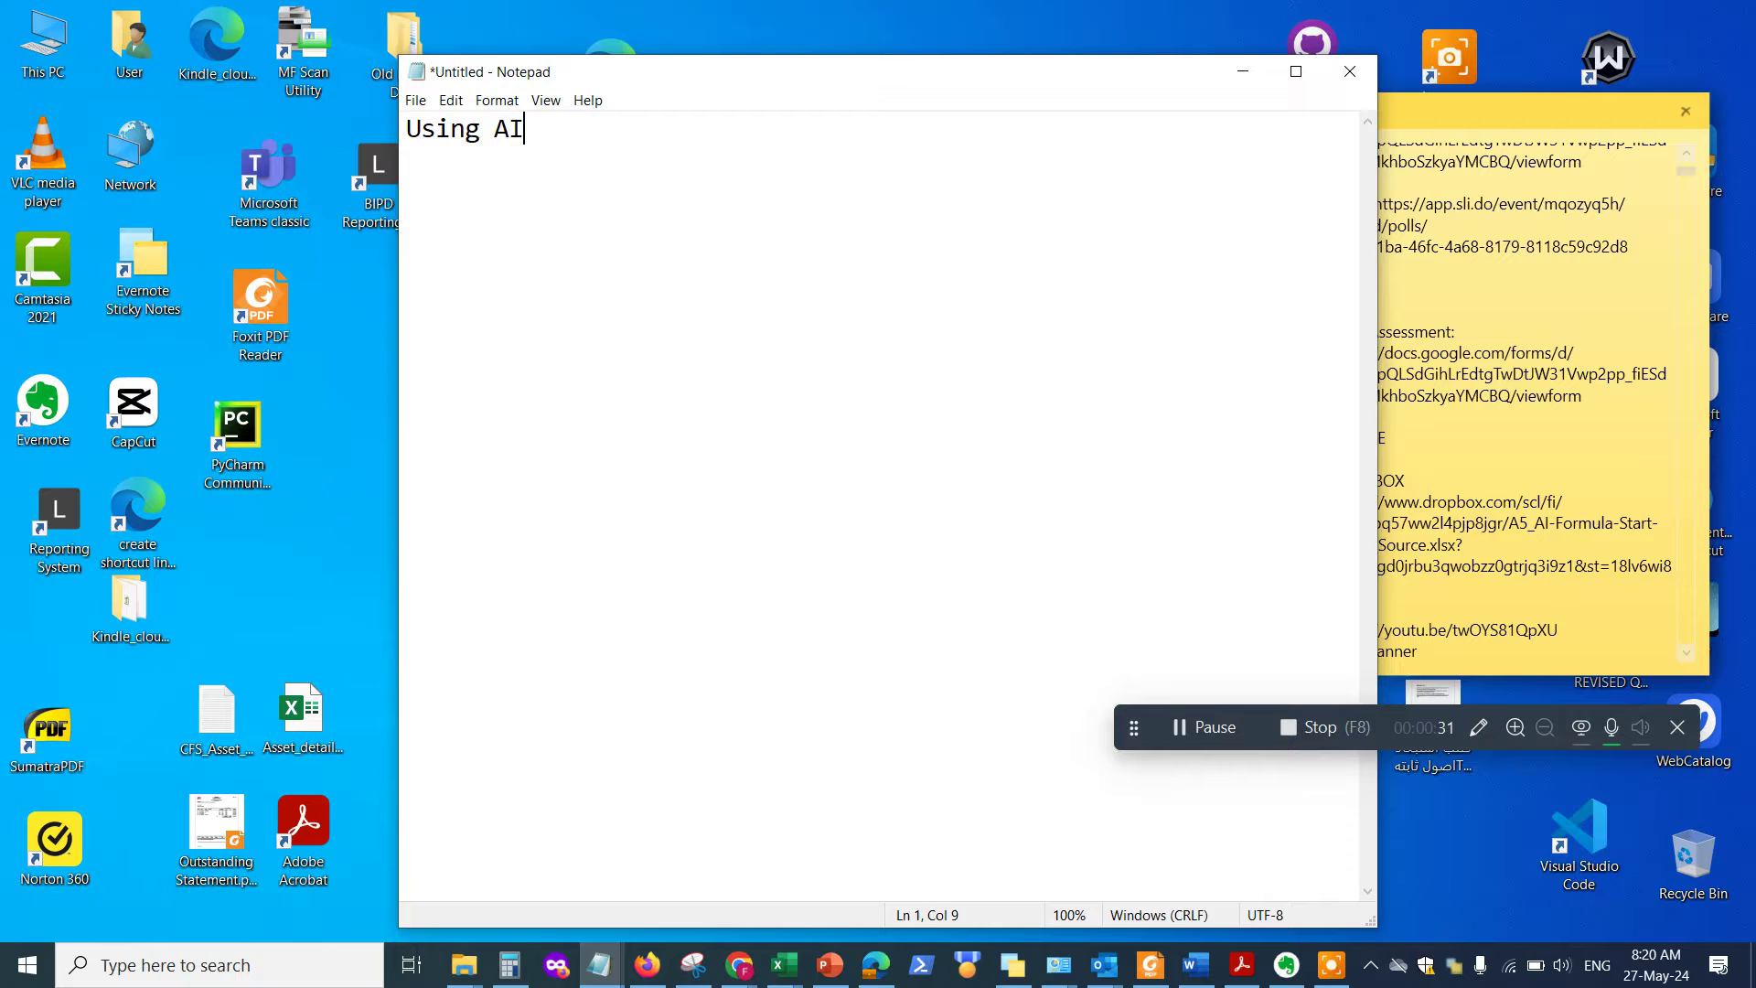
pyautogui.write('- Chatgpt for Excel:')
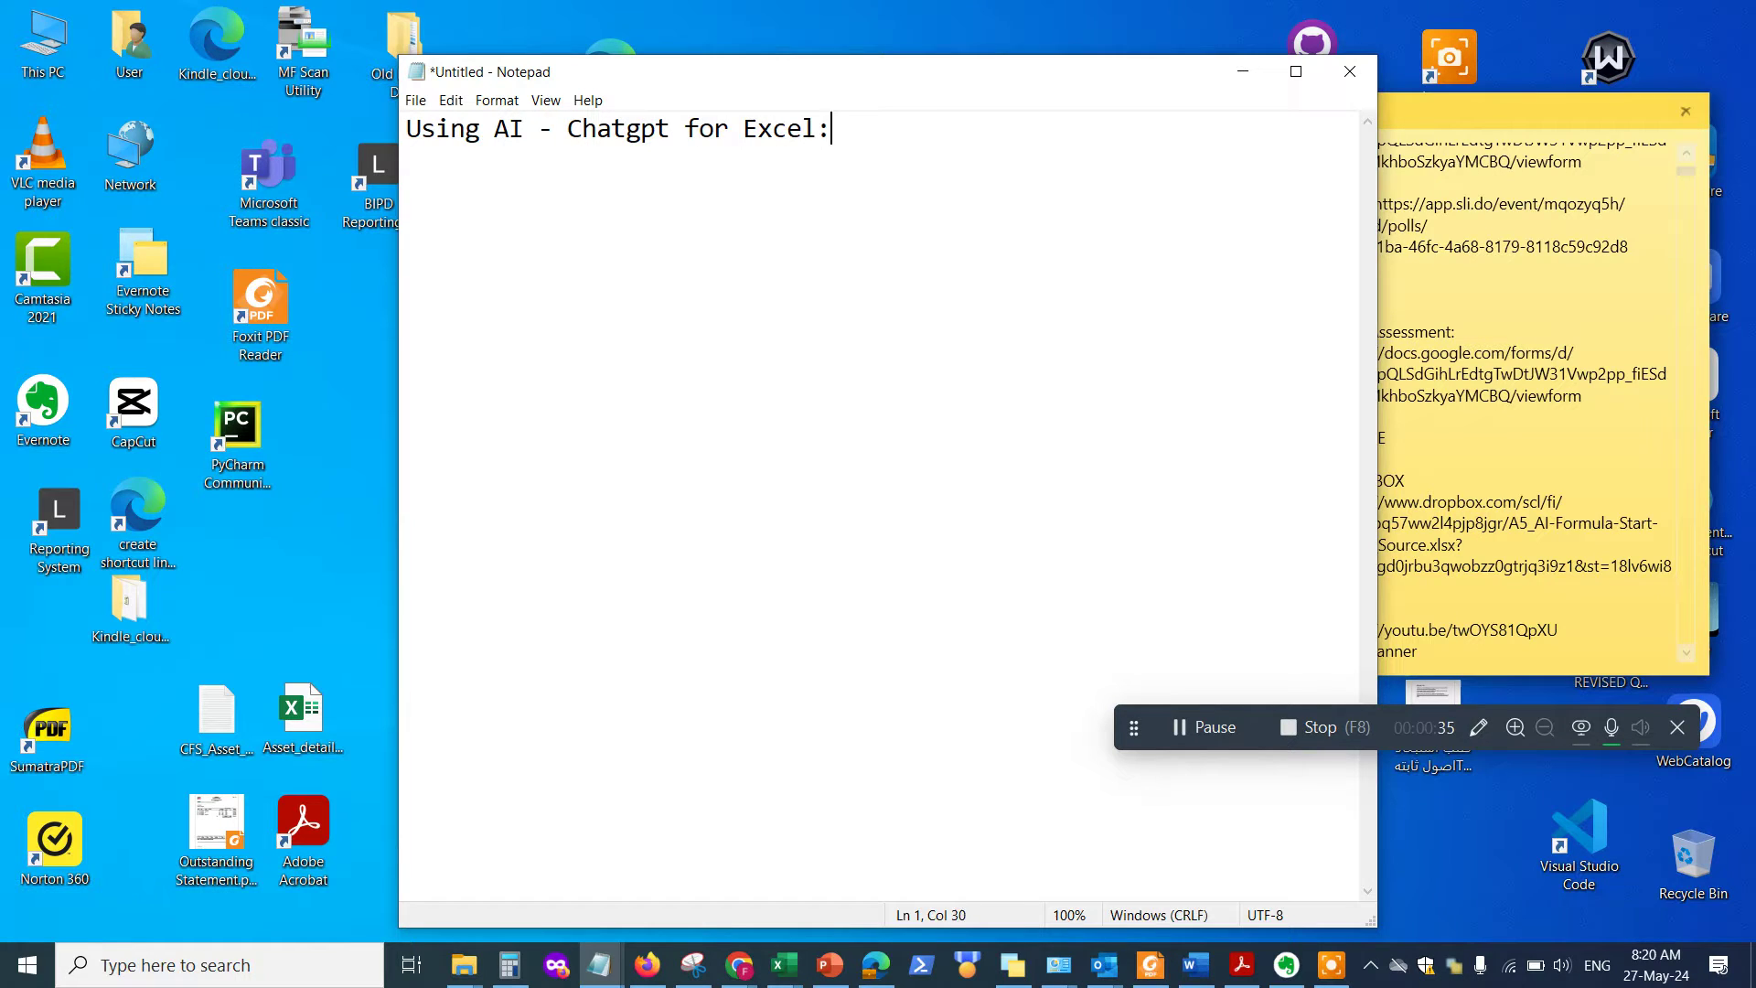
pyautogui.press('Return')
pyautogui.write('- AI.')
pyautogui.press('BackSpace')
pyautogui.write('translate ')
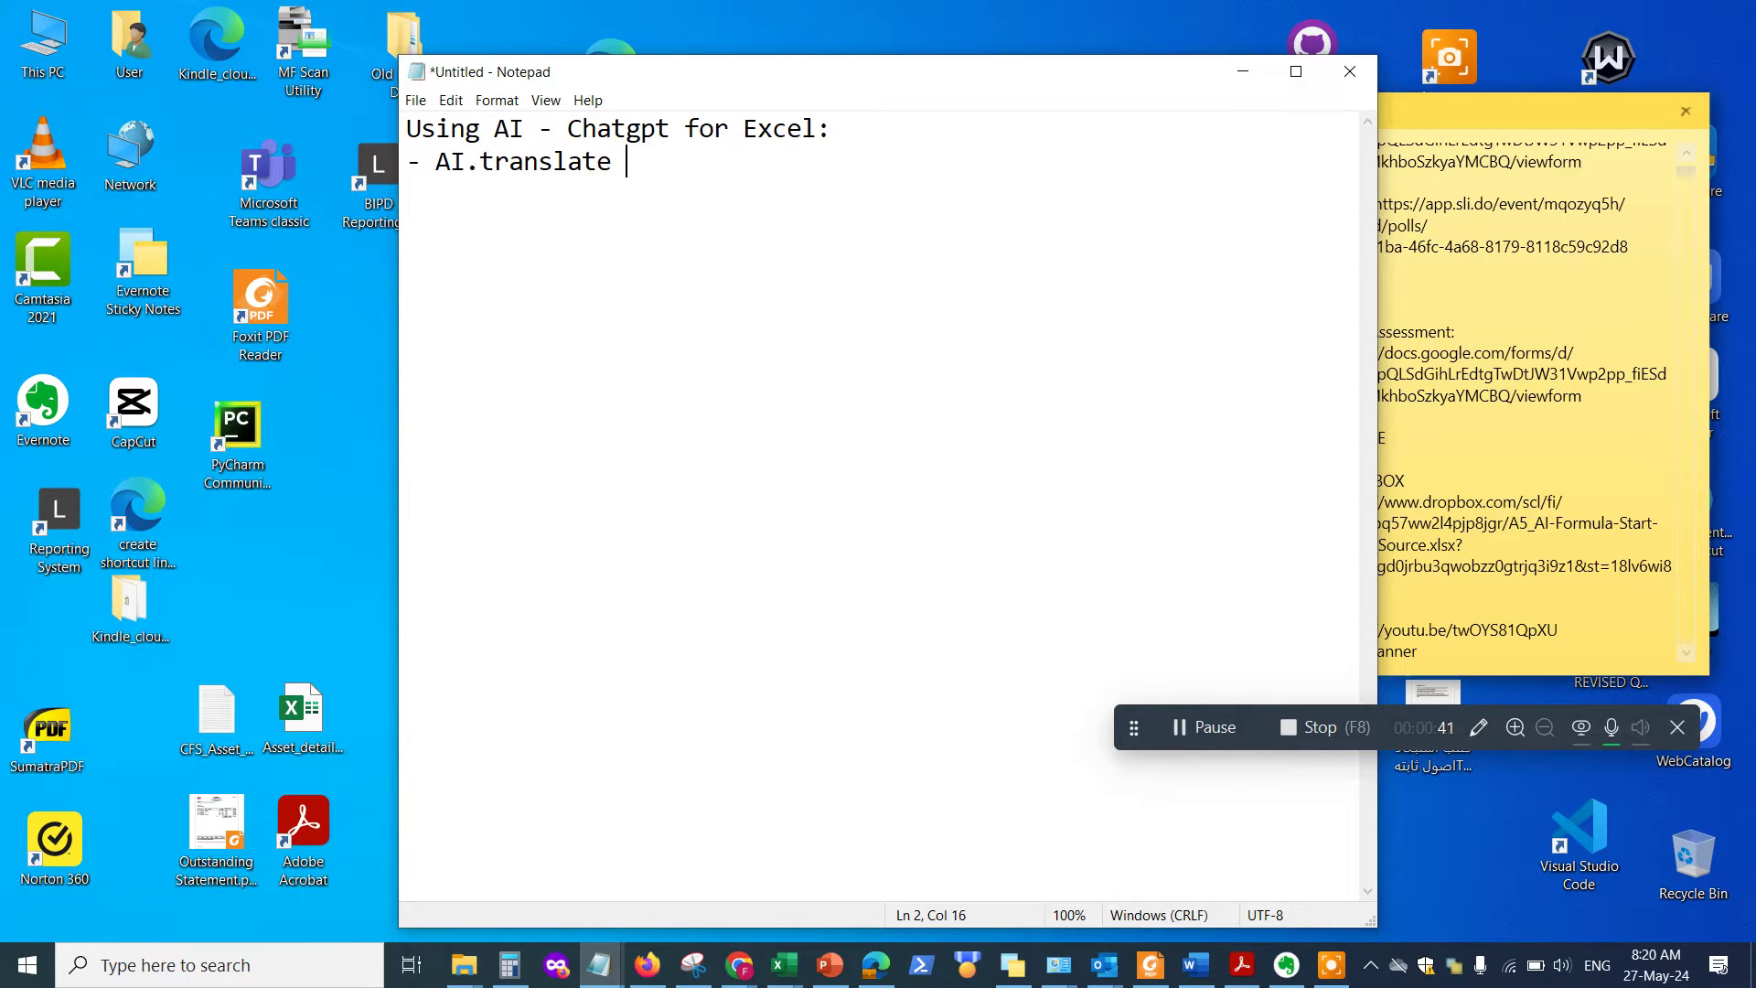
pyautogui.write('function')
pyautogui.press('Return')
pyautogui.write('- AI.table functi')
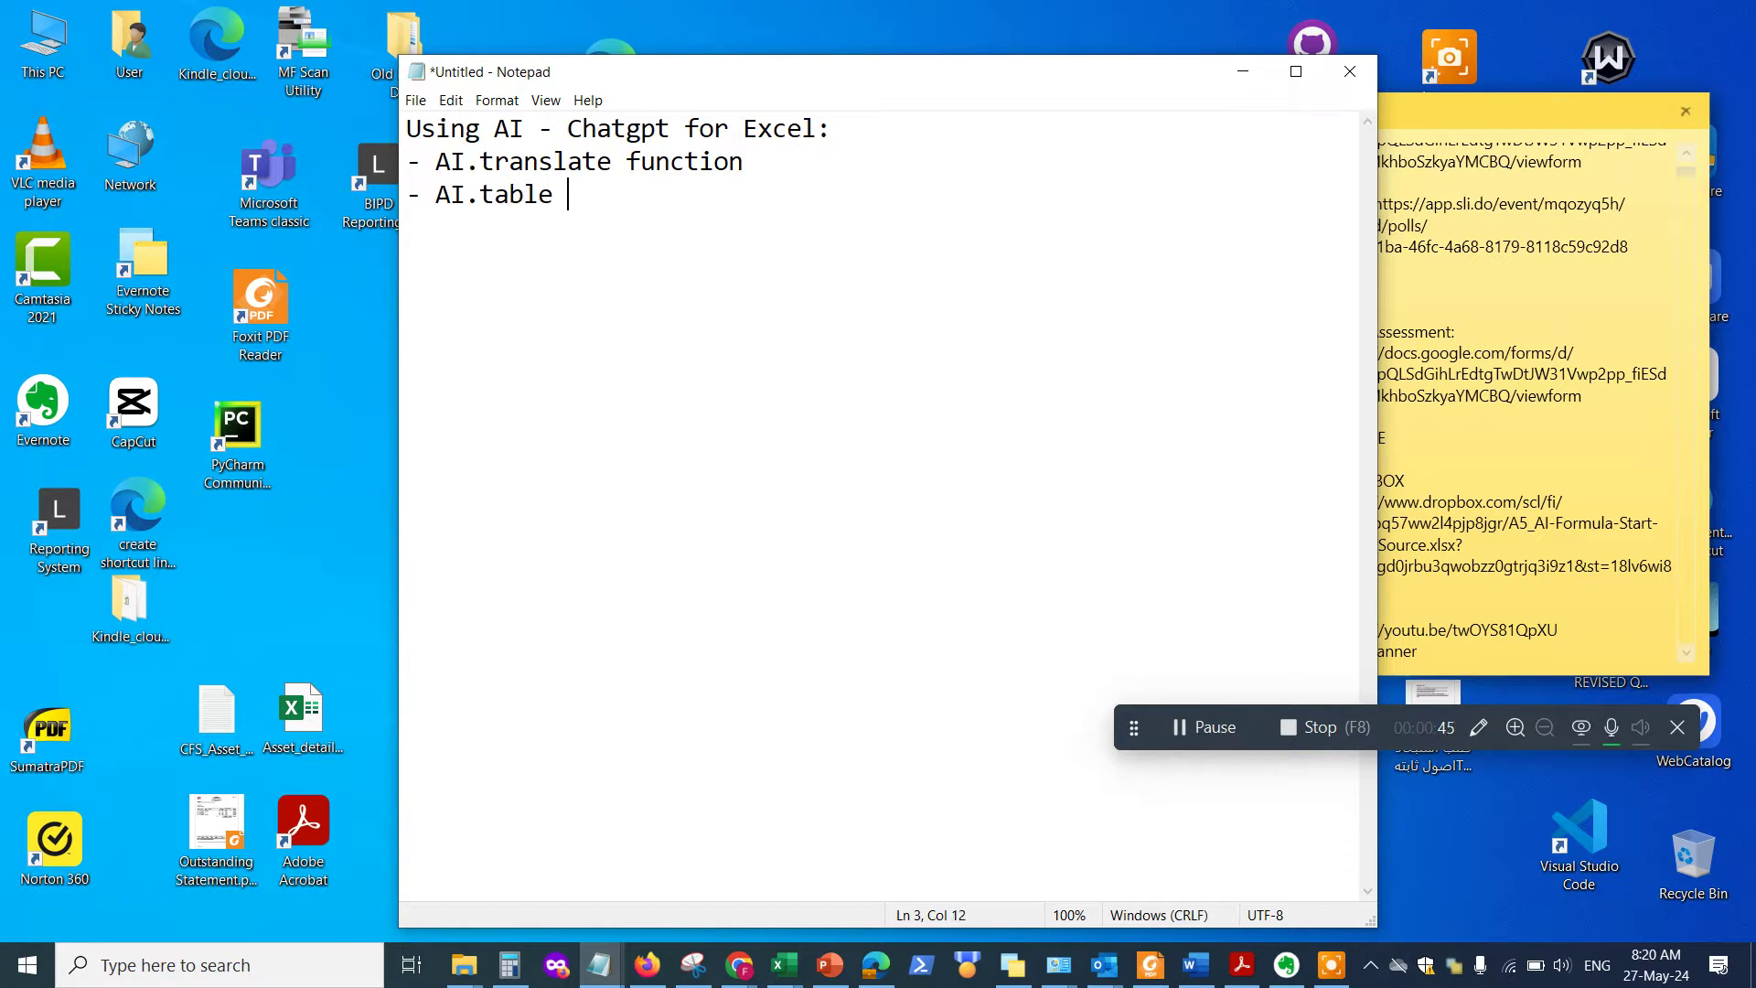
pyautogui.write('on')
pyautogui.press('Return')
pyautogui.press('Return')
# - Highlight the AI.table function line, then minimize Notepad
pyautogui.moveTo(435, 195); pyautogui.dragTo(703, 192)
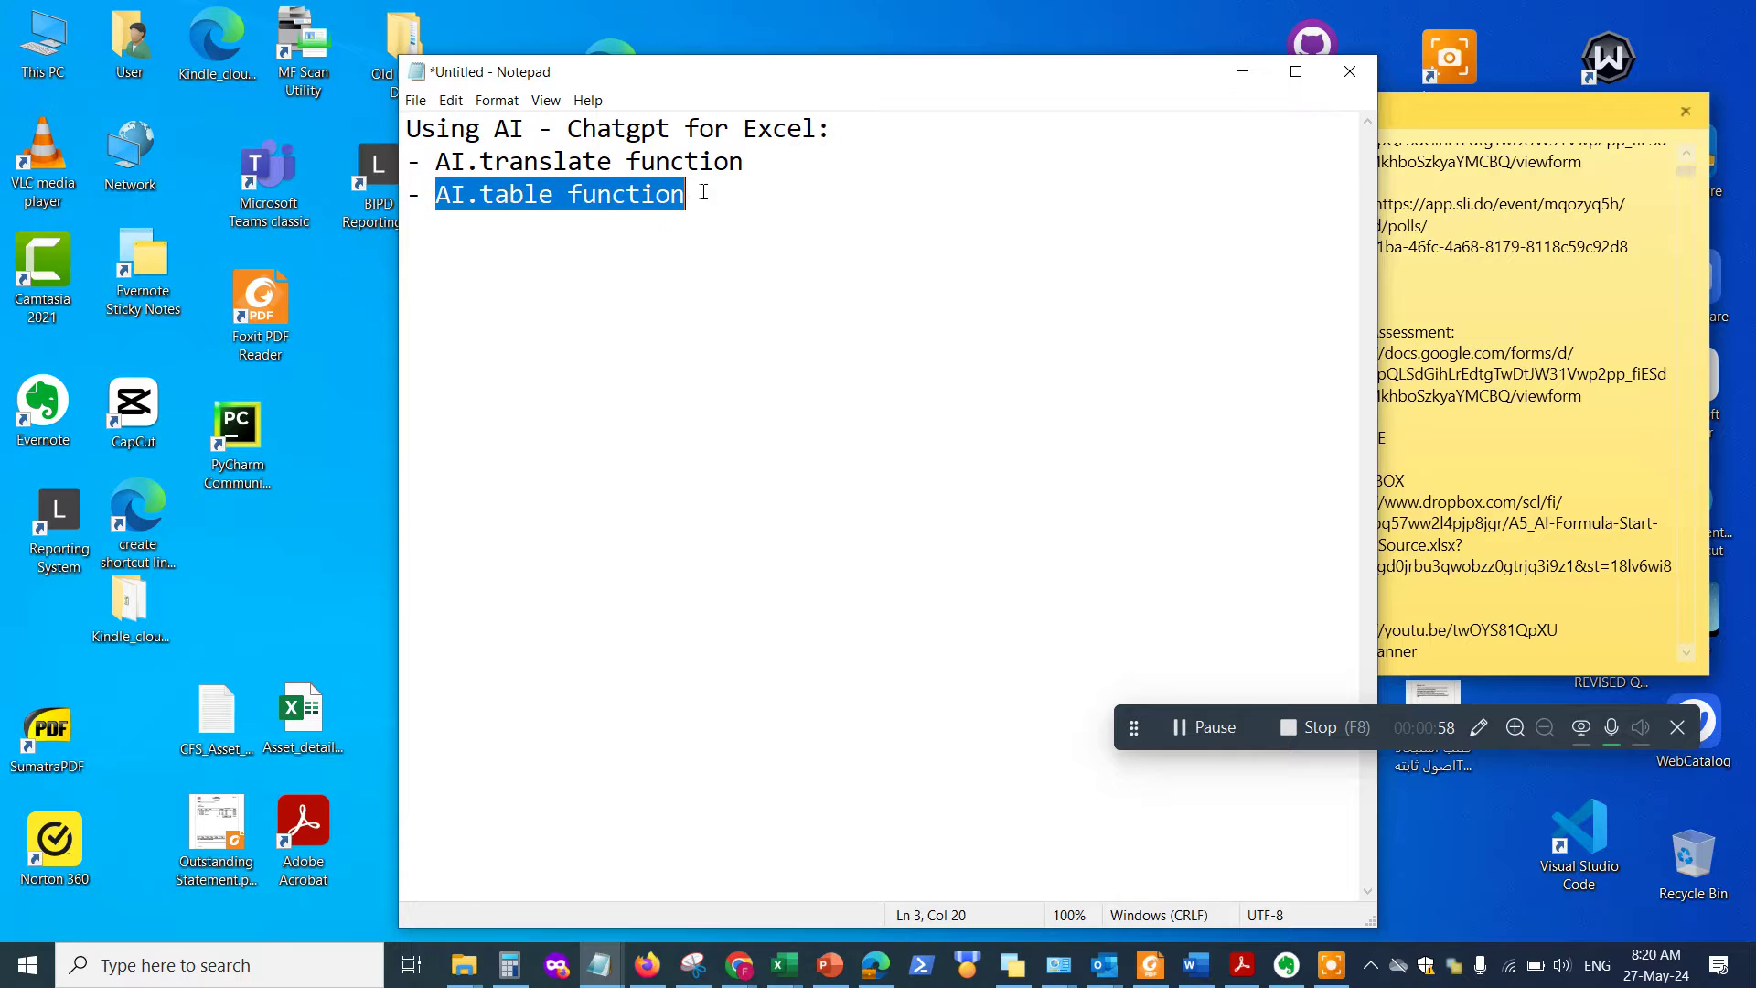
pyautogui.click(513, 234)
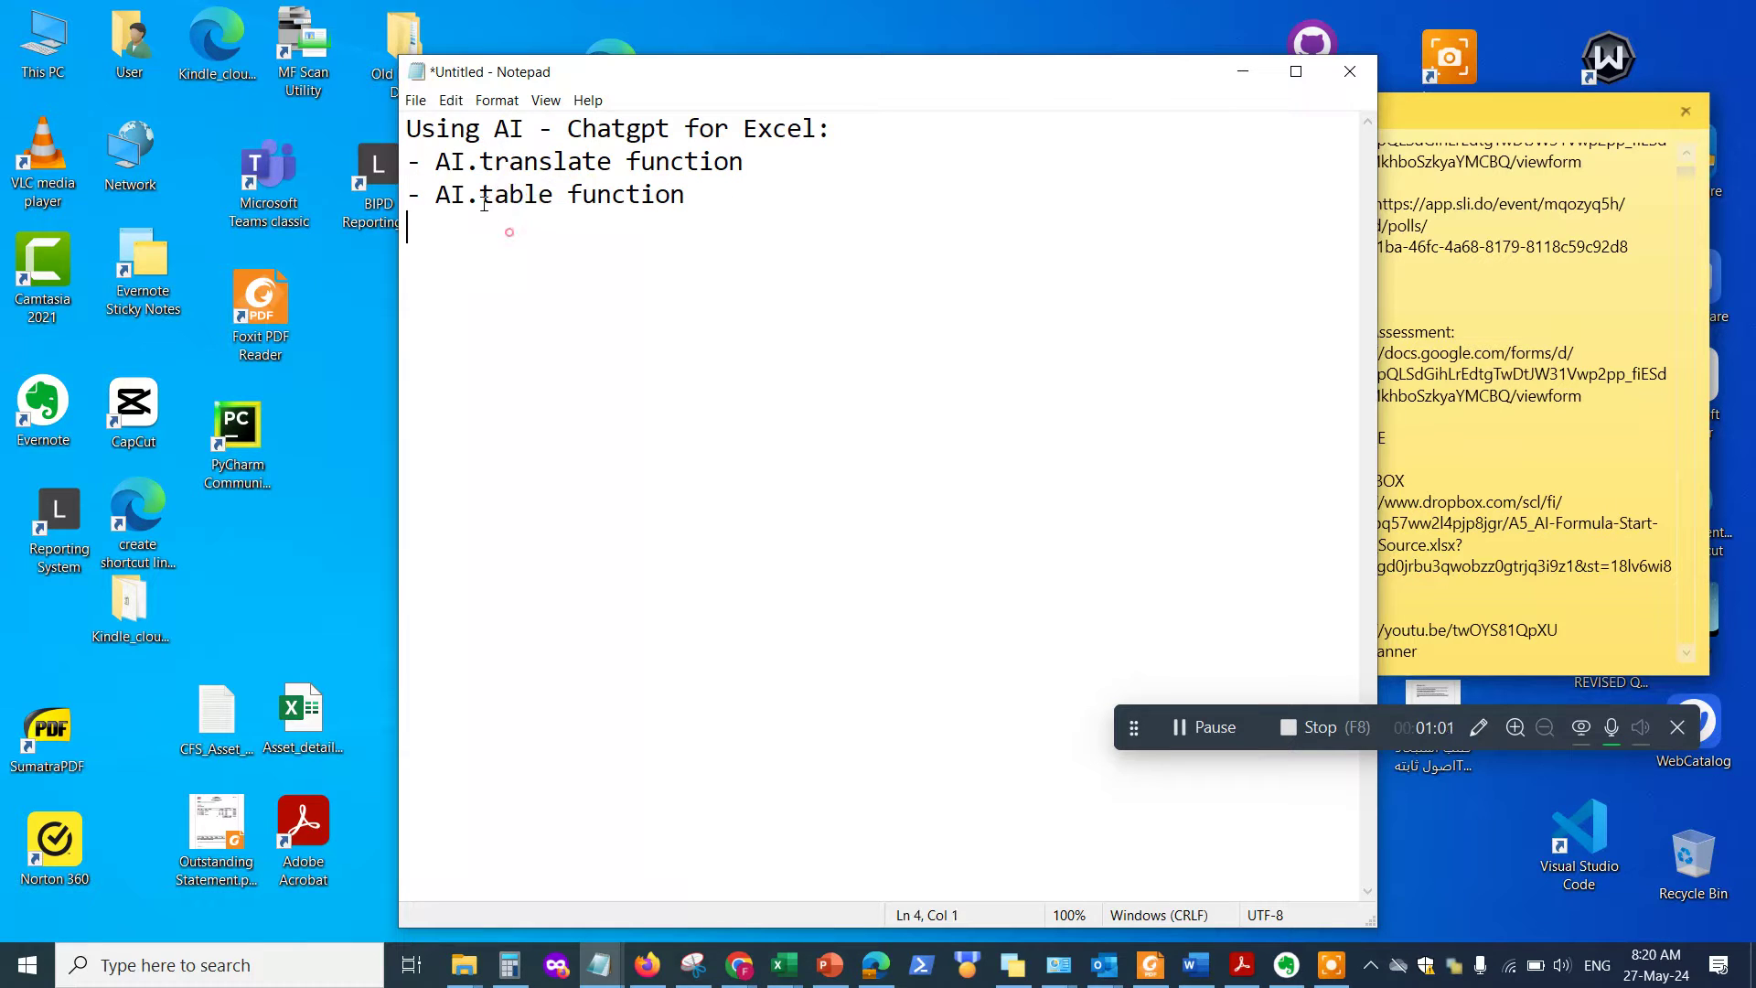
pyautogui.moveTo(436, 194); pyautogui.dragTo(705, 195)
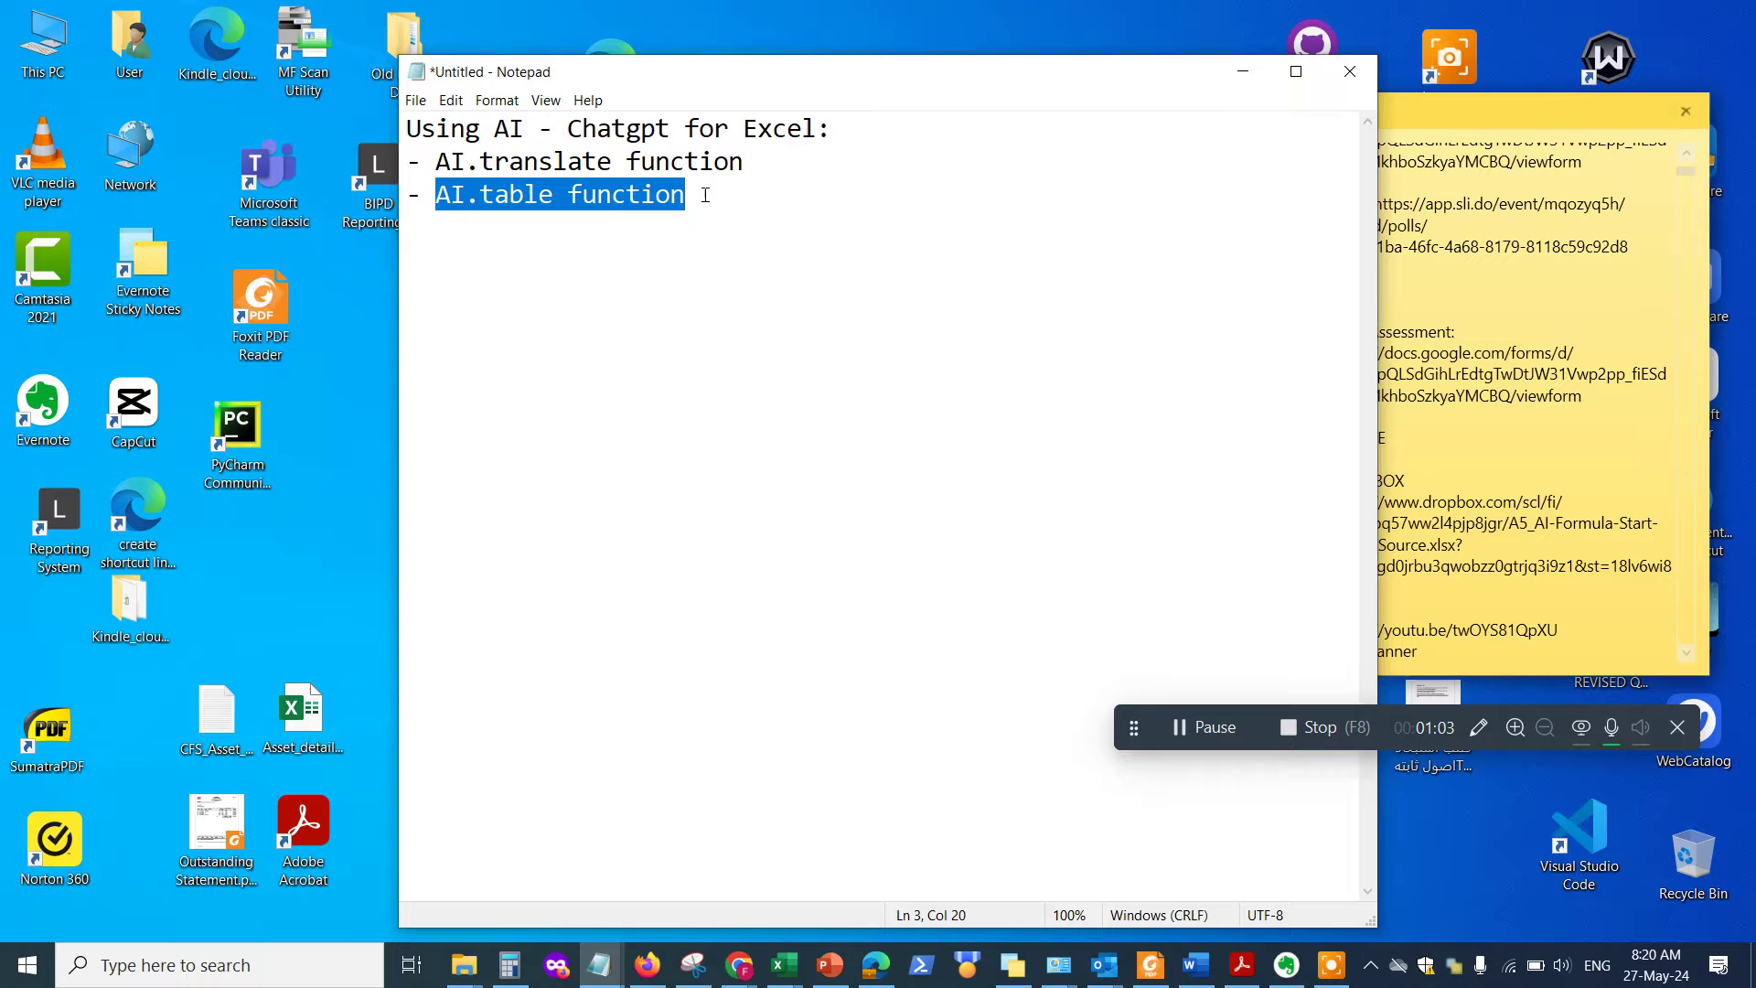
pyautogui.click(727, 413)
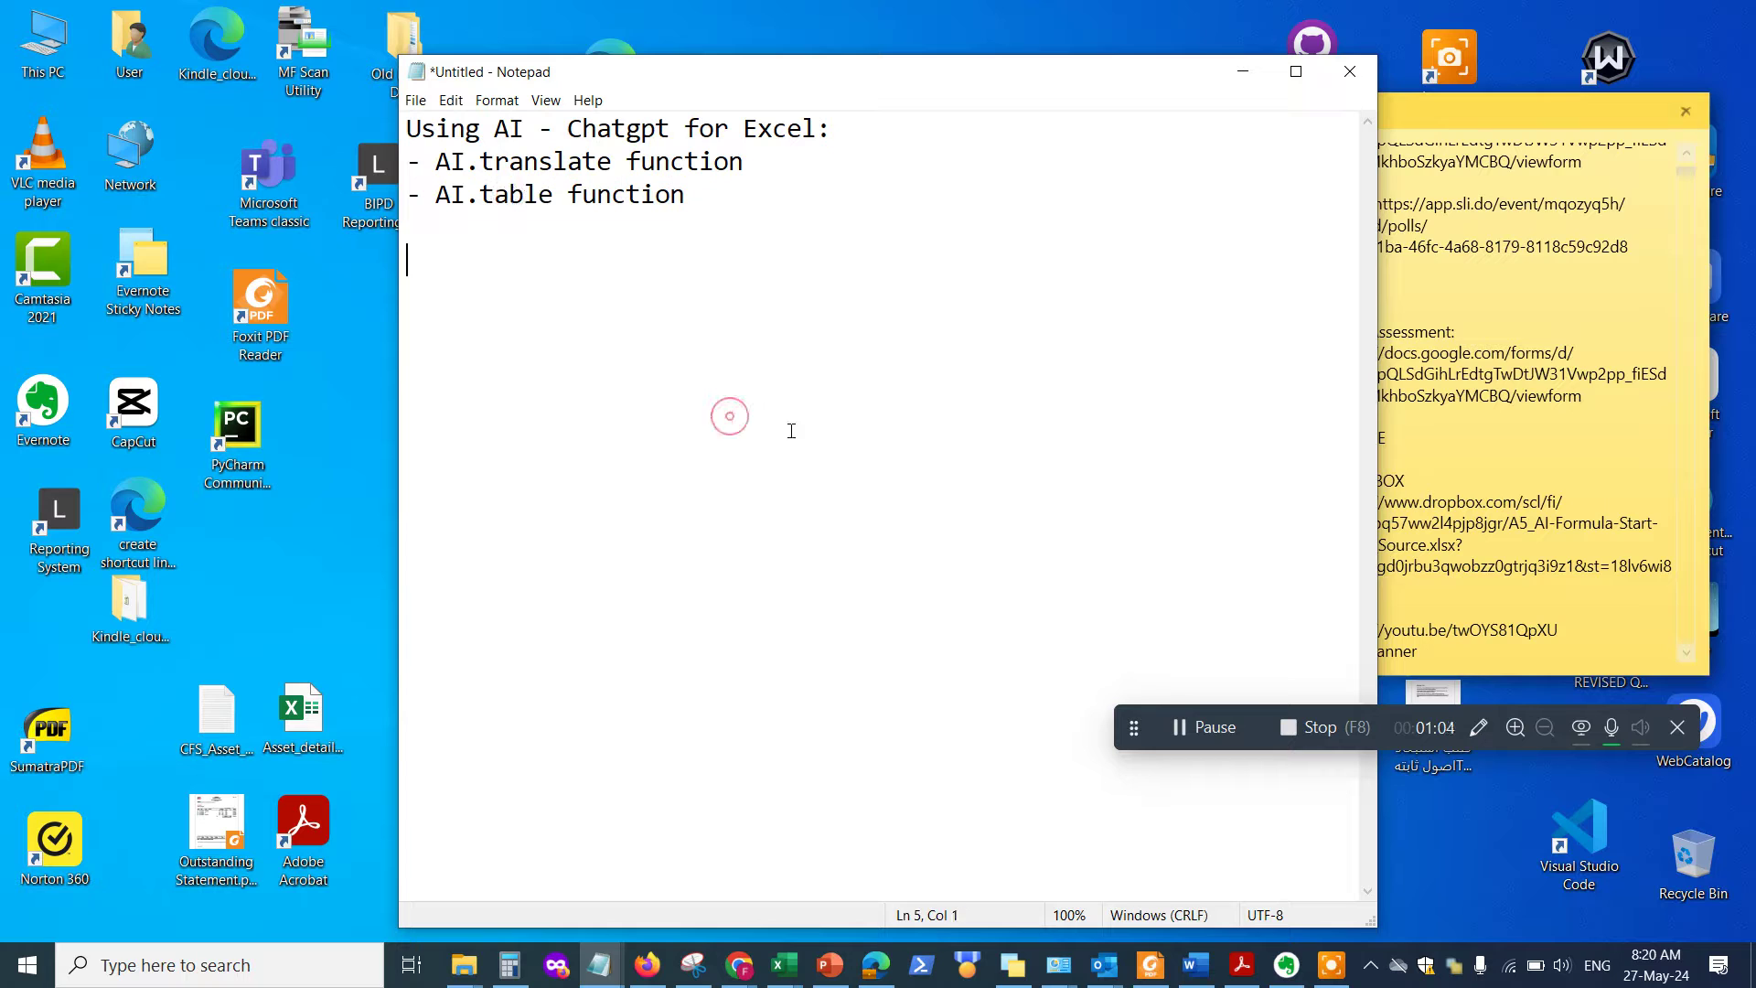
pyautogui.click(1248, 76)
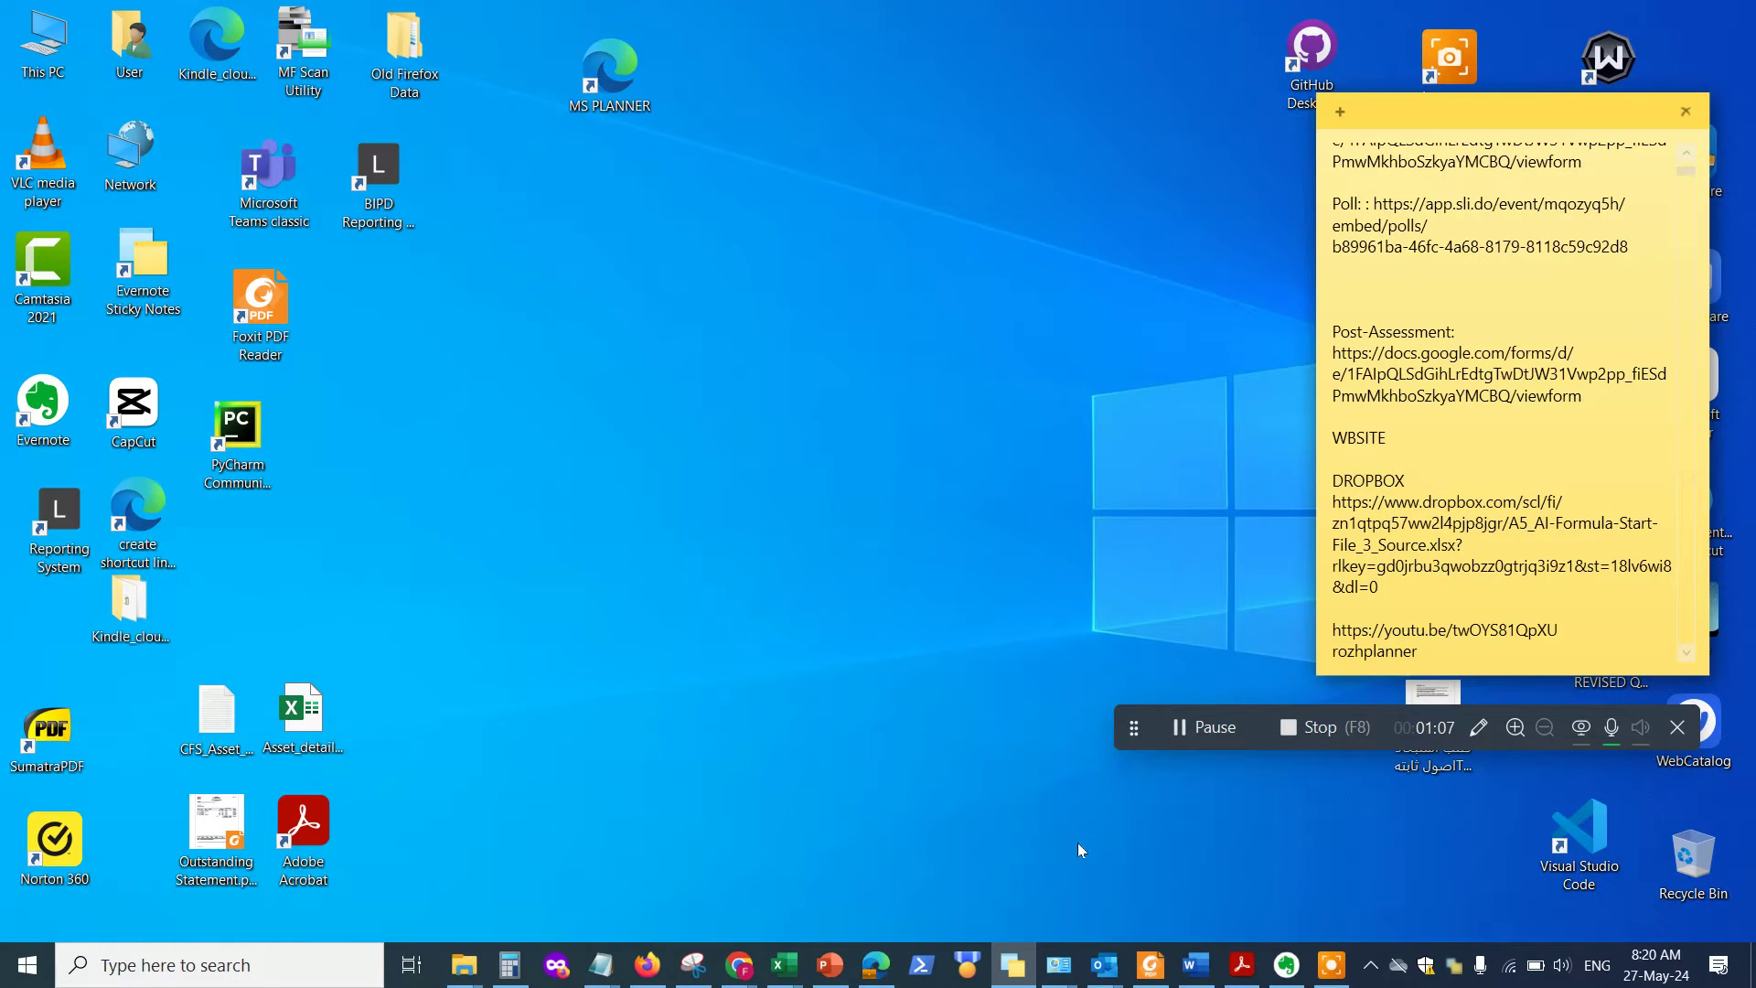
# - Switch to the AI Formula workbook in Excel, showing the Translate sheet with Arabic as target
pyautogui.moveTo(784, 965)
pyautogui.click(921, 860)
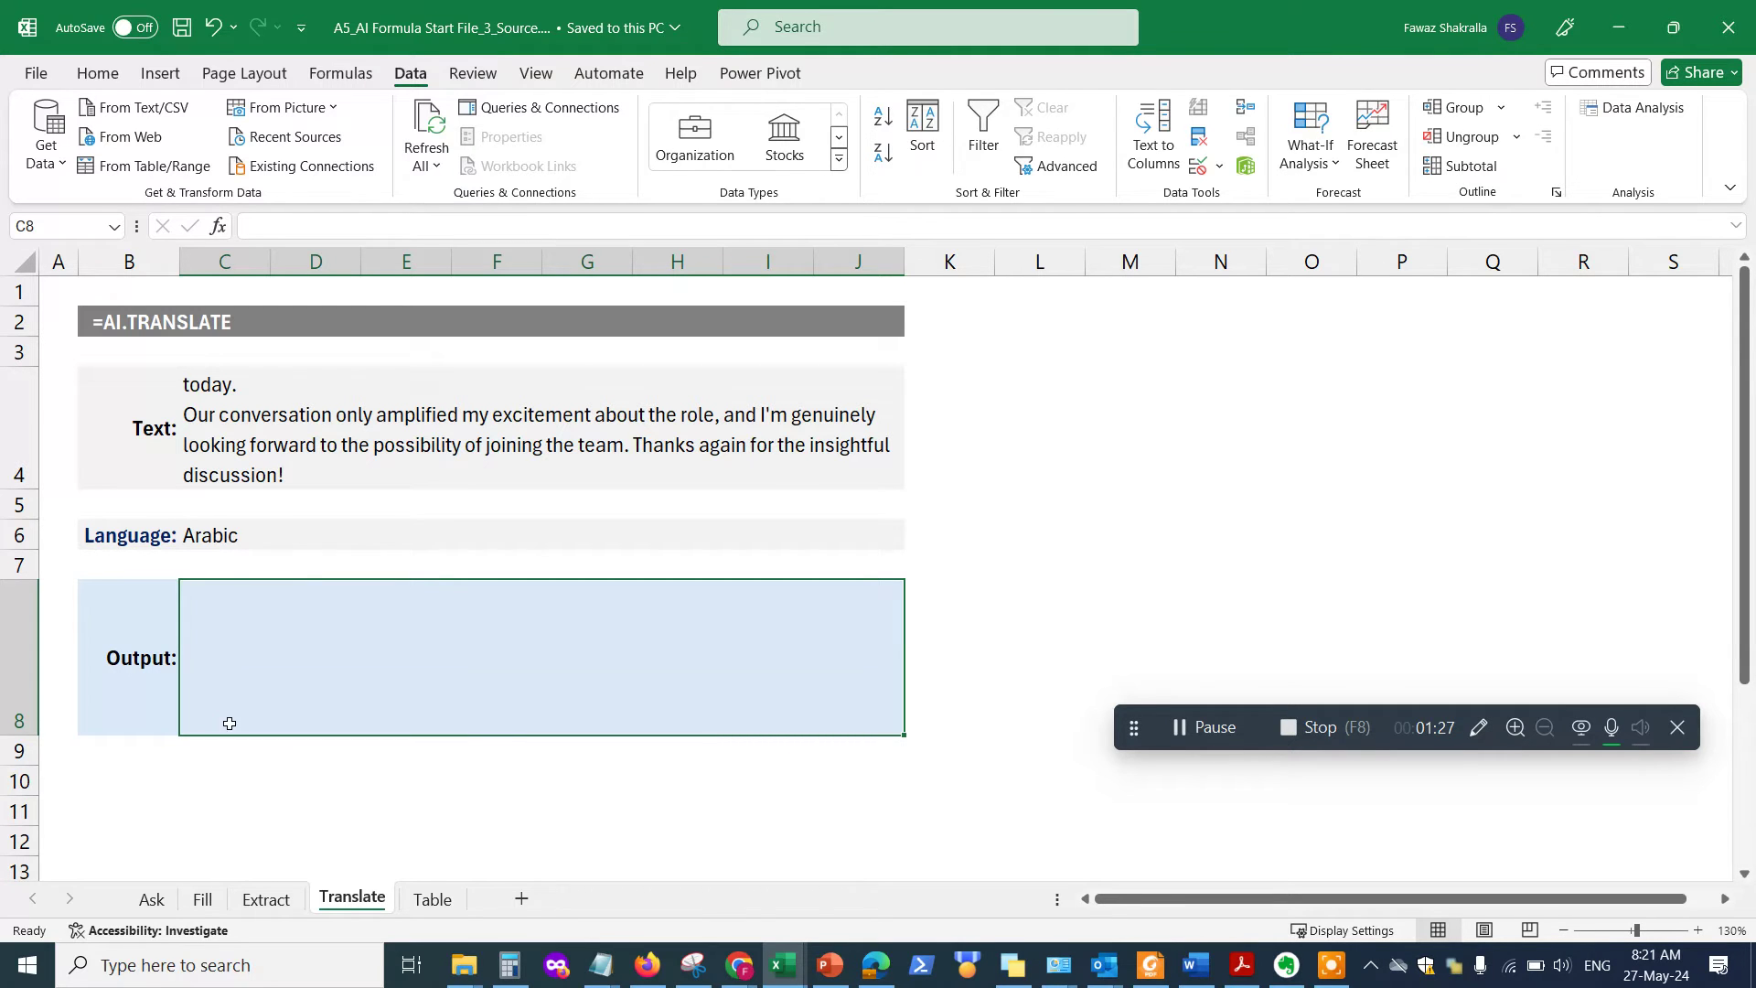
# - Clear Arabic from C6, enter Spanish in D6, and select the Output cell C8
pyautogui.click(211, 540)
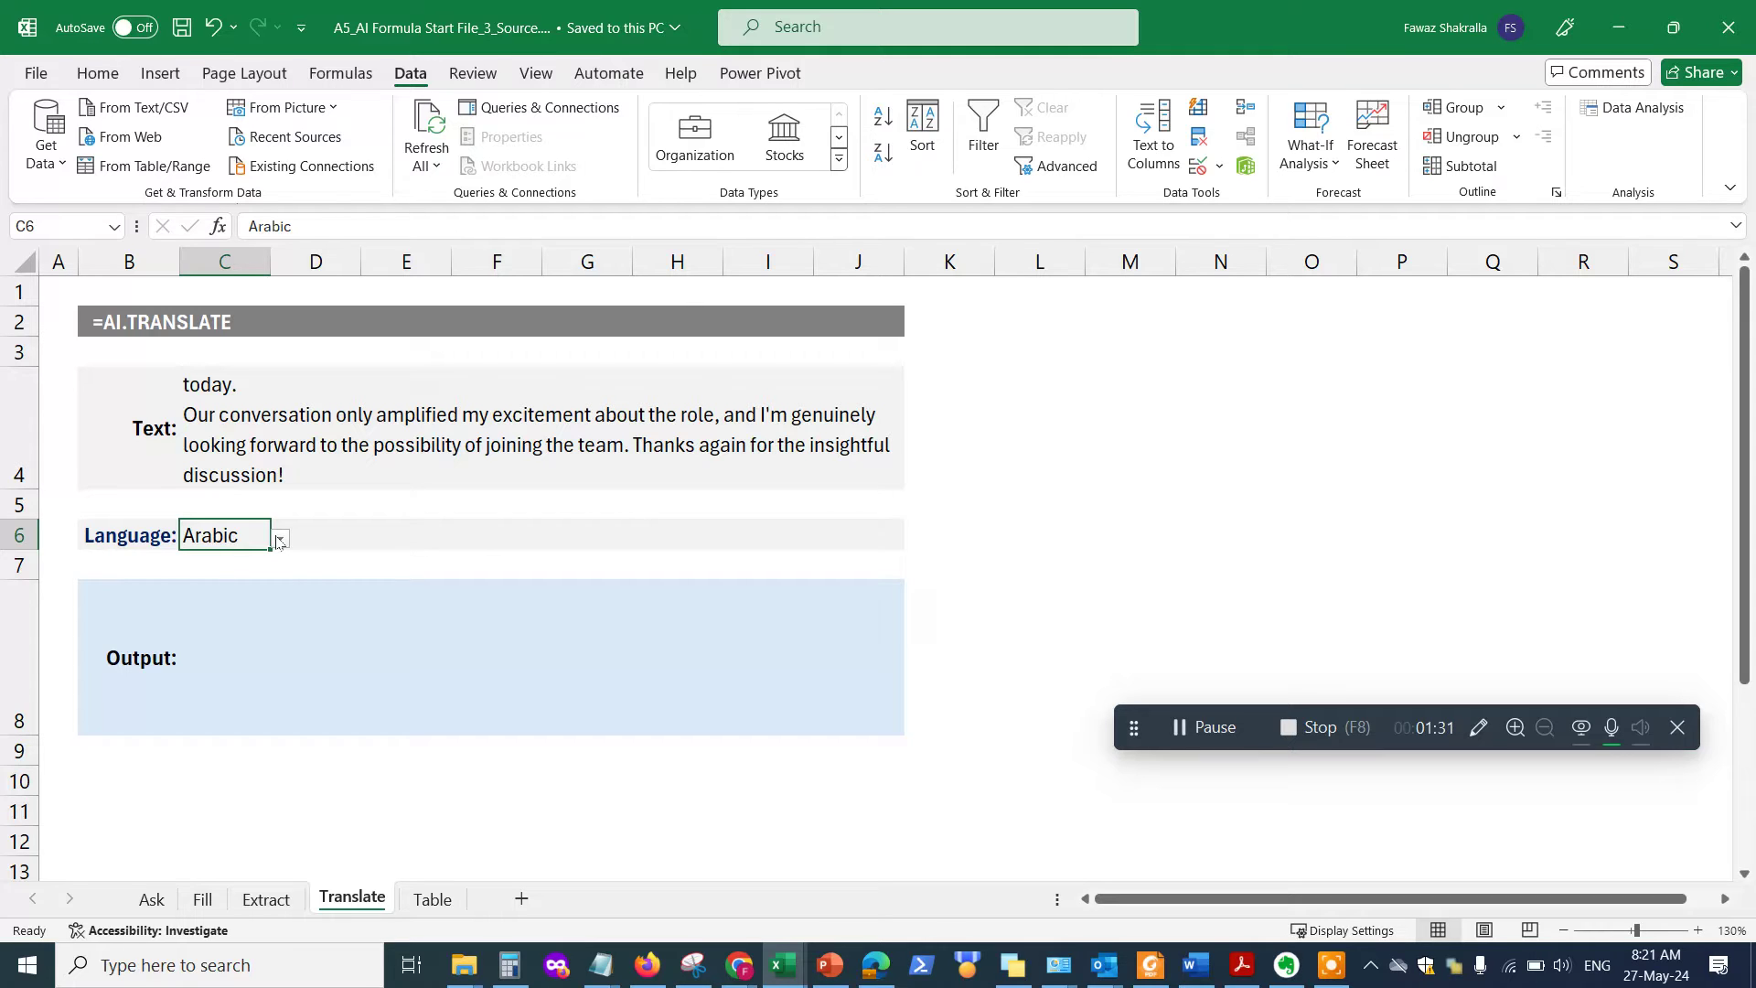
pyautogui.press('Delete')
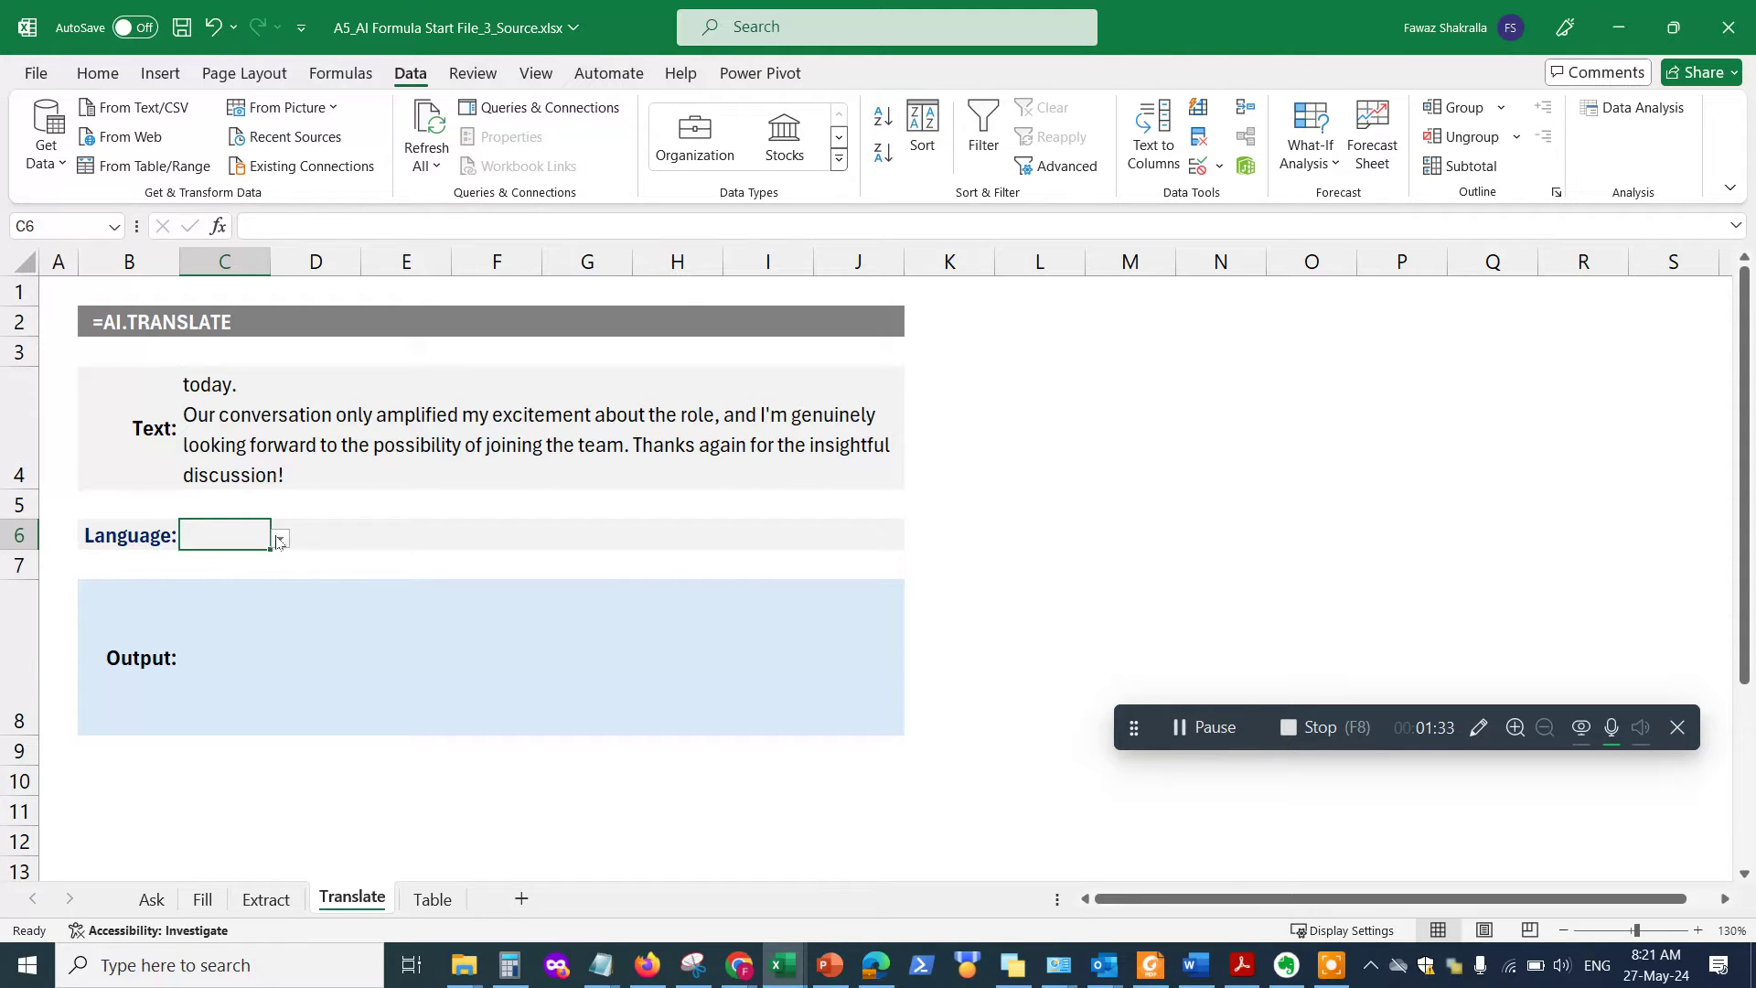
pyautogui.click(355, 532)
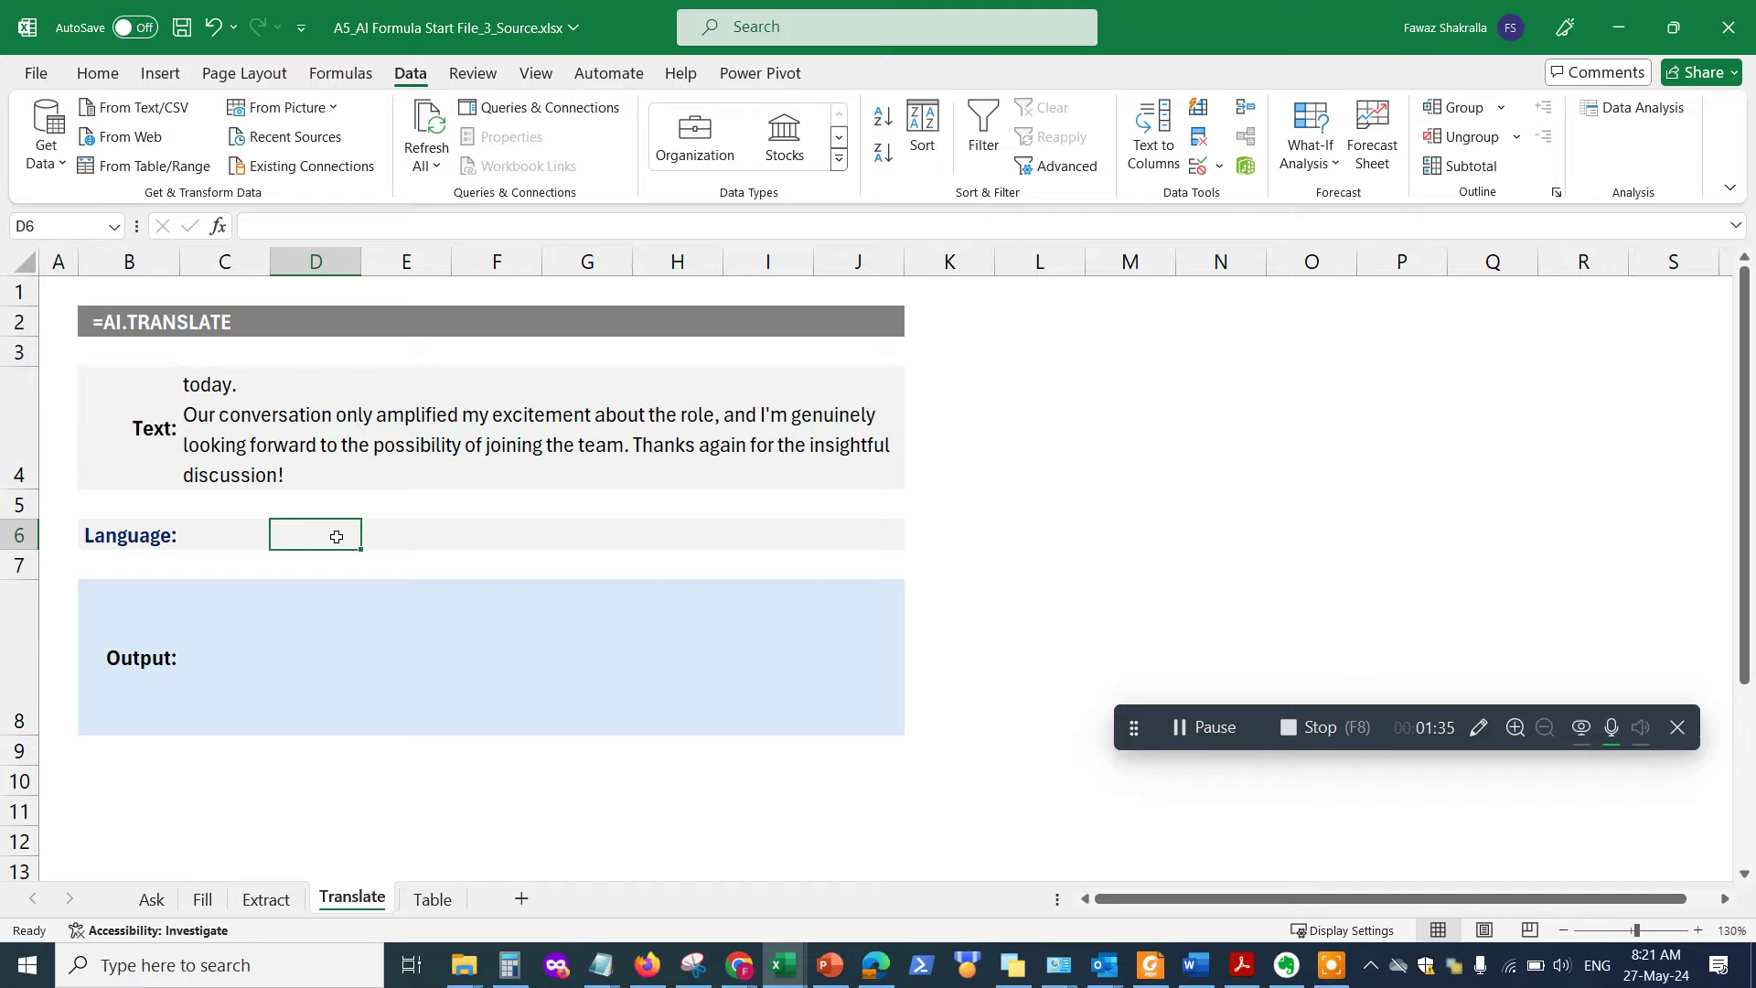
pyautogui.write('Spanish')
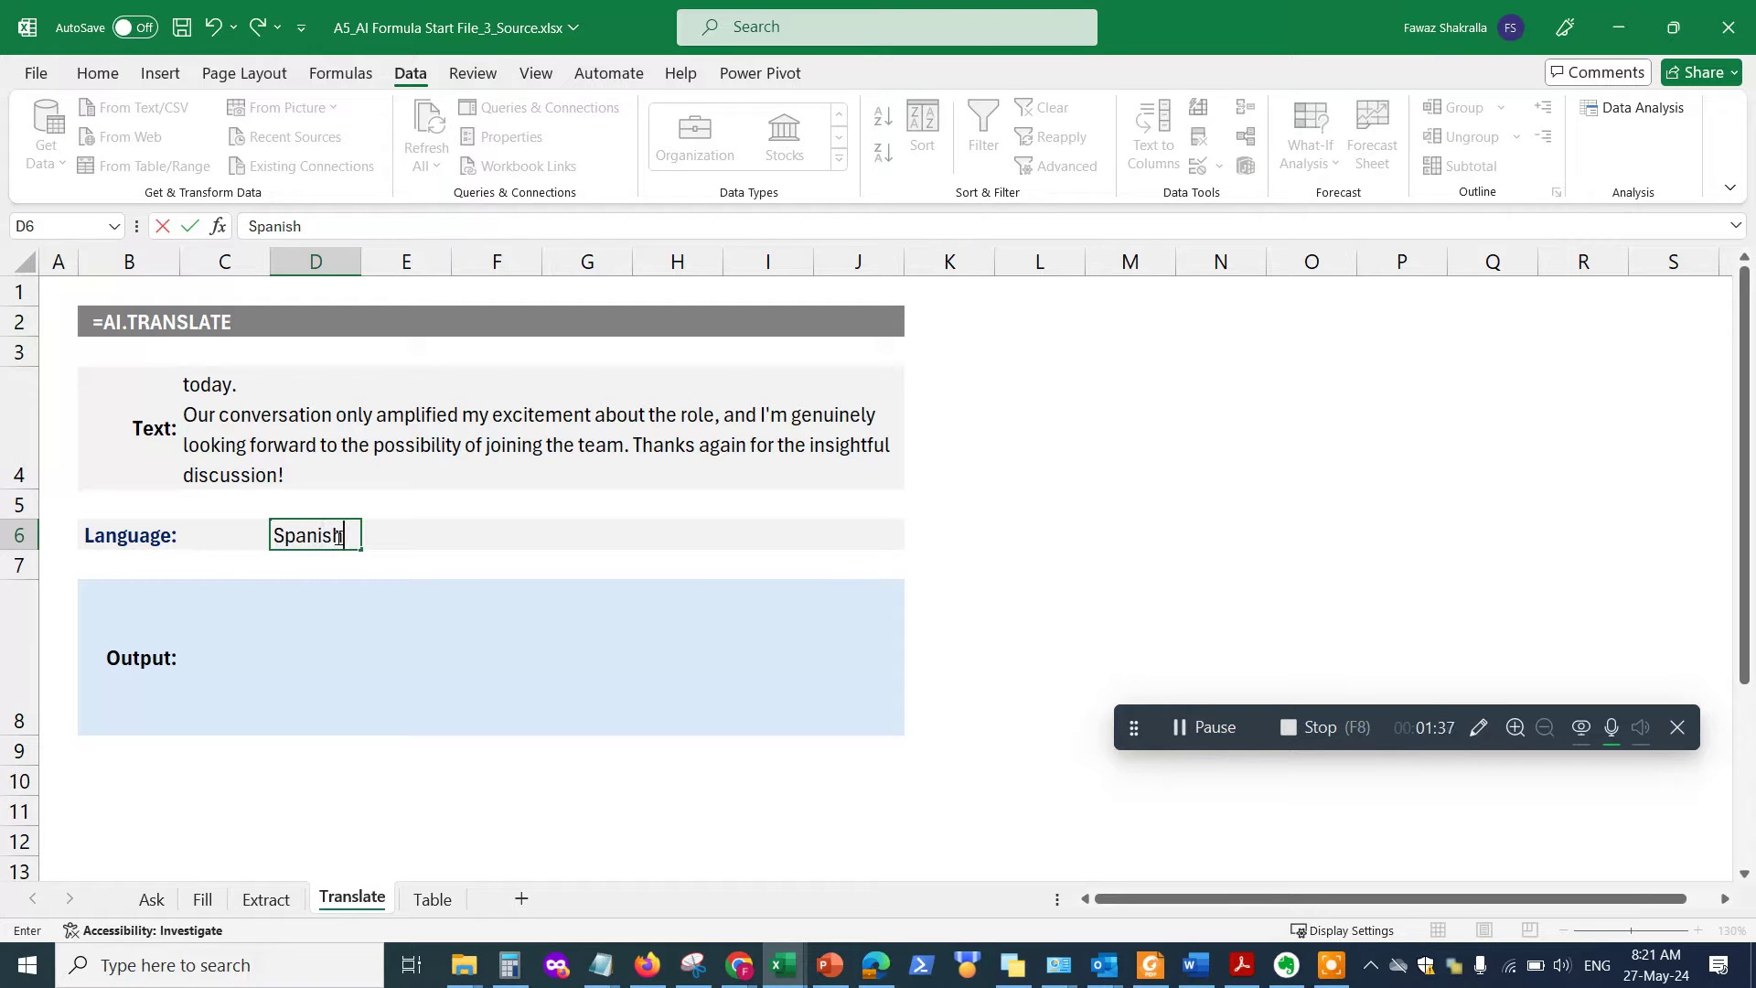
pyautogui.press('Return')
pyautogui.click(215, 649)
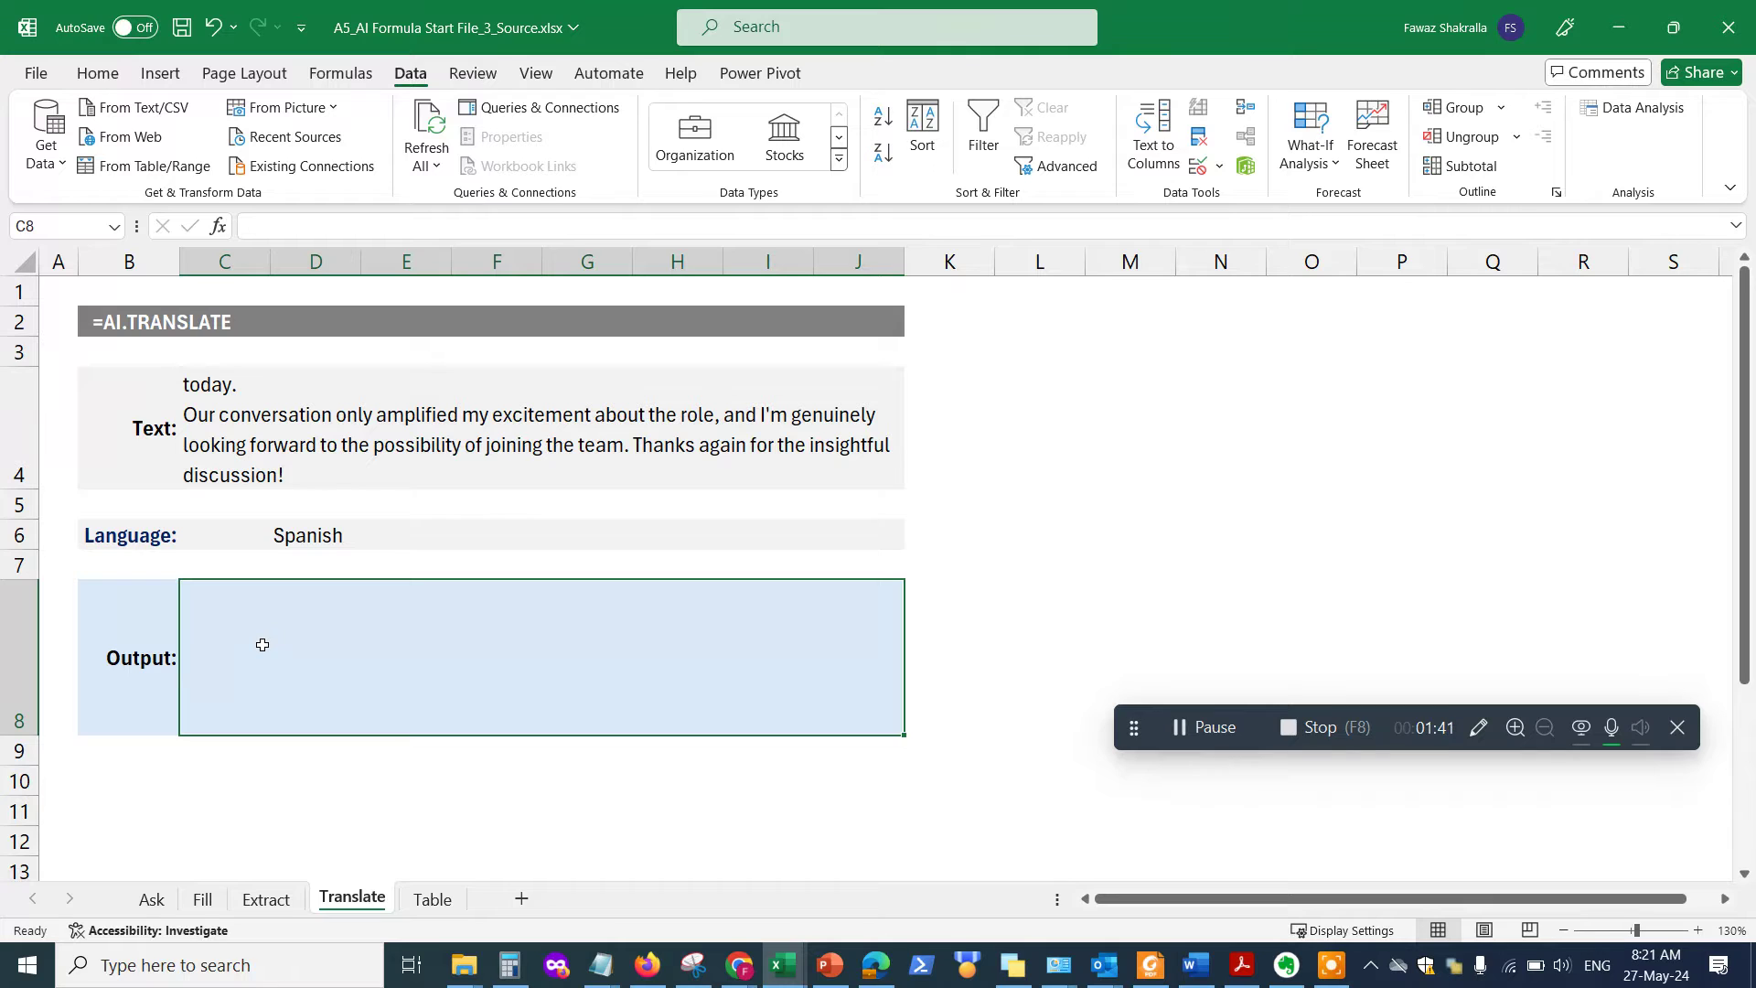
pyautogui.click(124, 322)
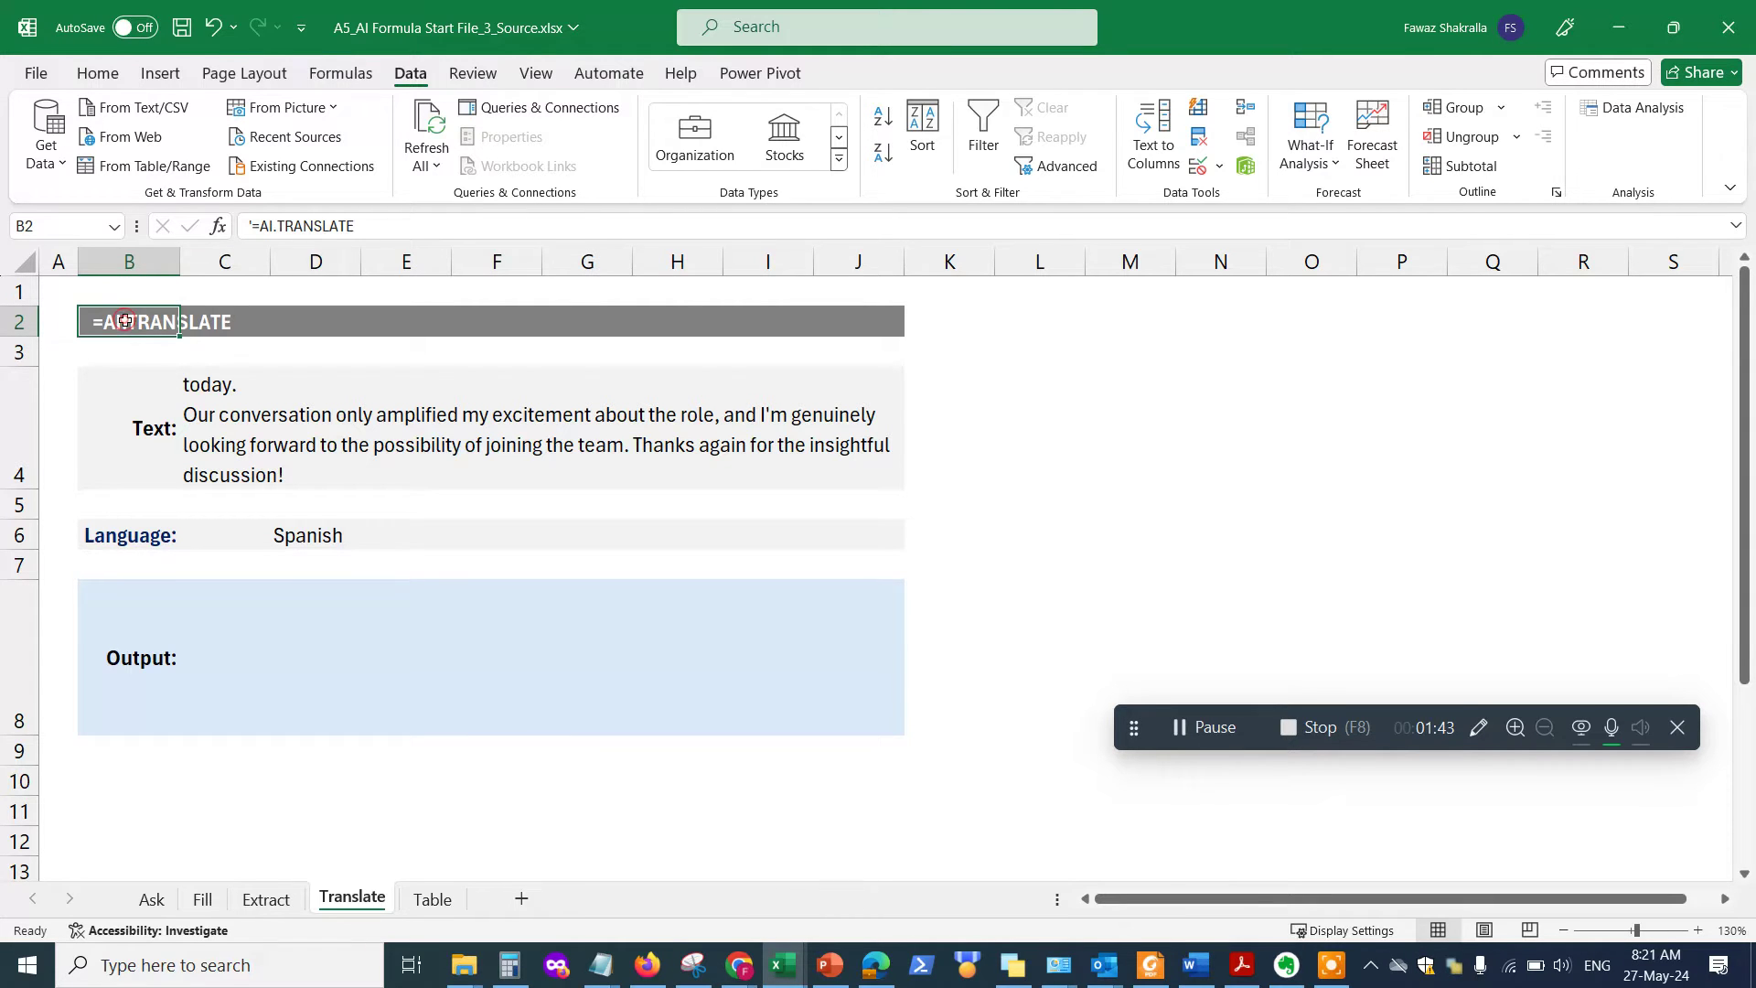
pyautogui.click(260, 645)
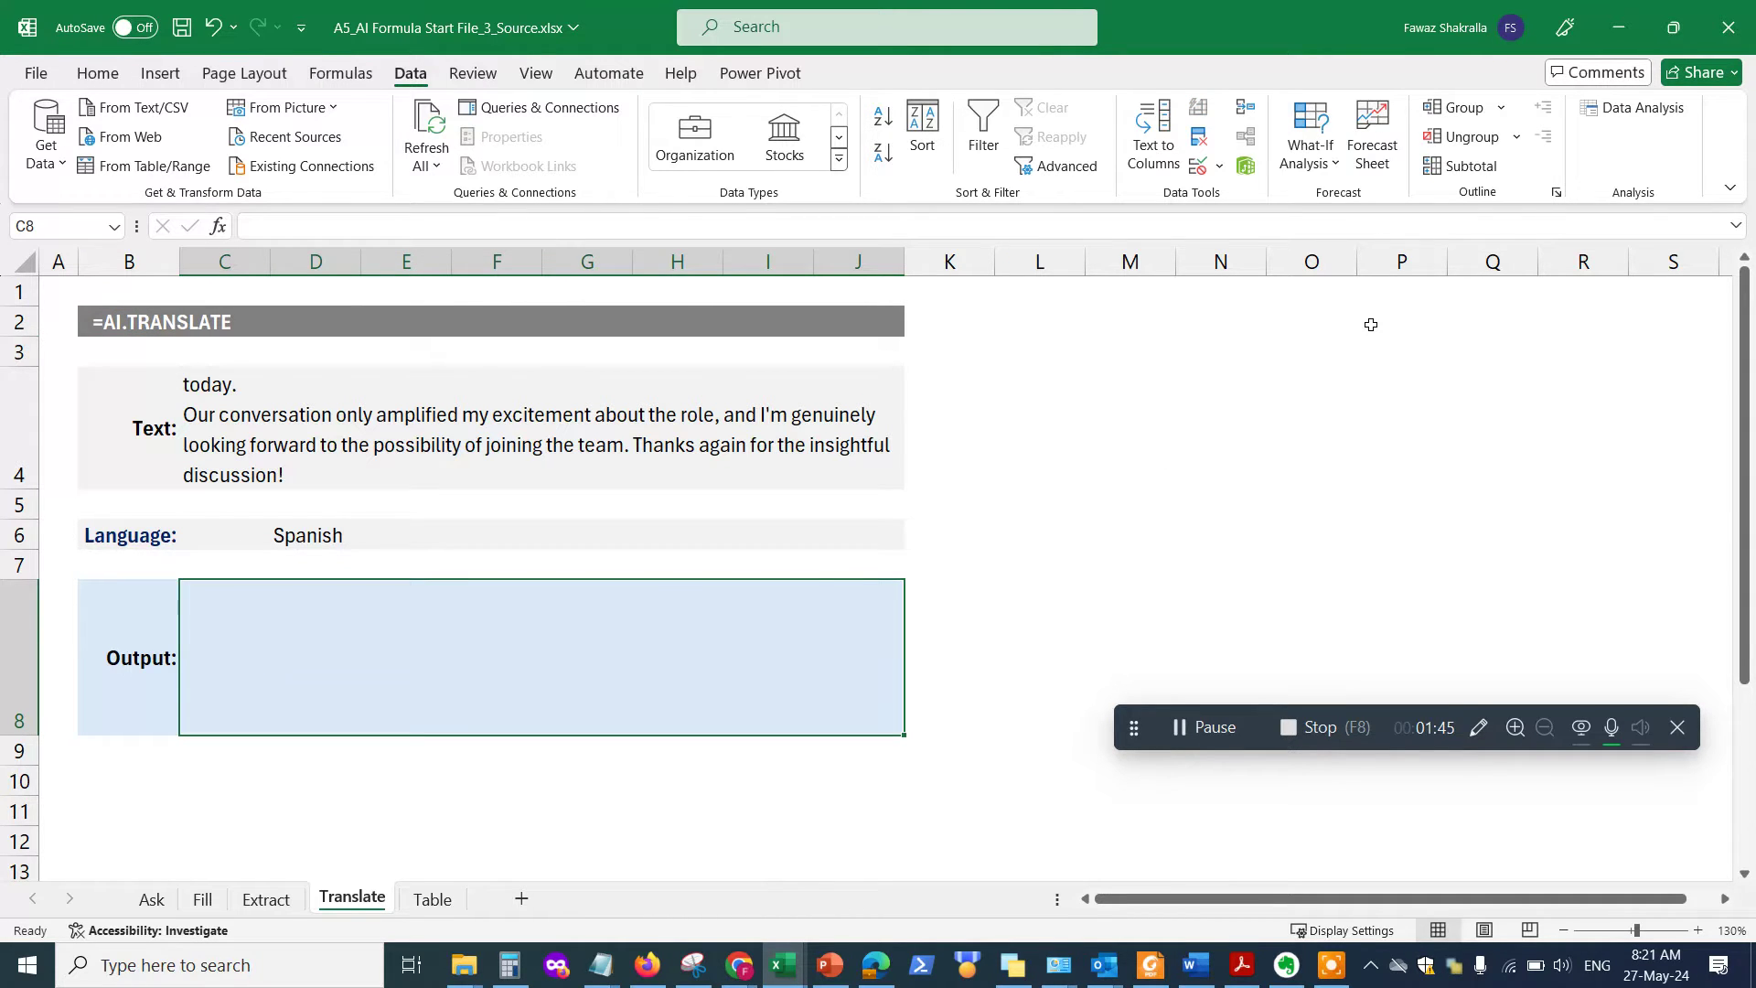
# - Check the Home ribbon and the installed add-ins list, then reselect Output cell C8
pyautogui.click(99, 75)
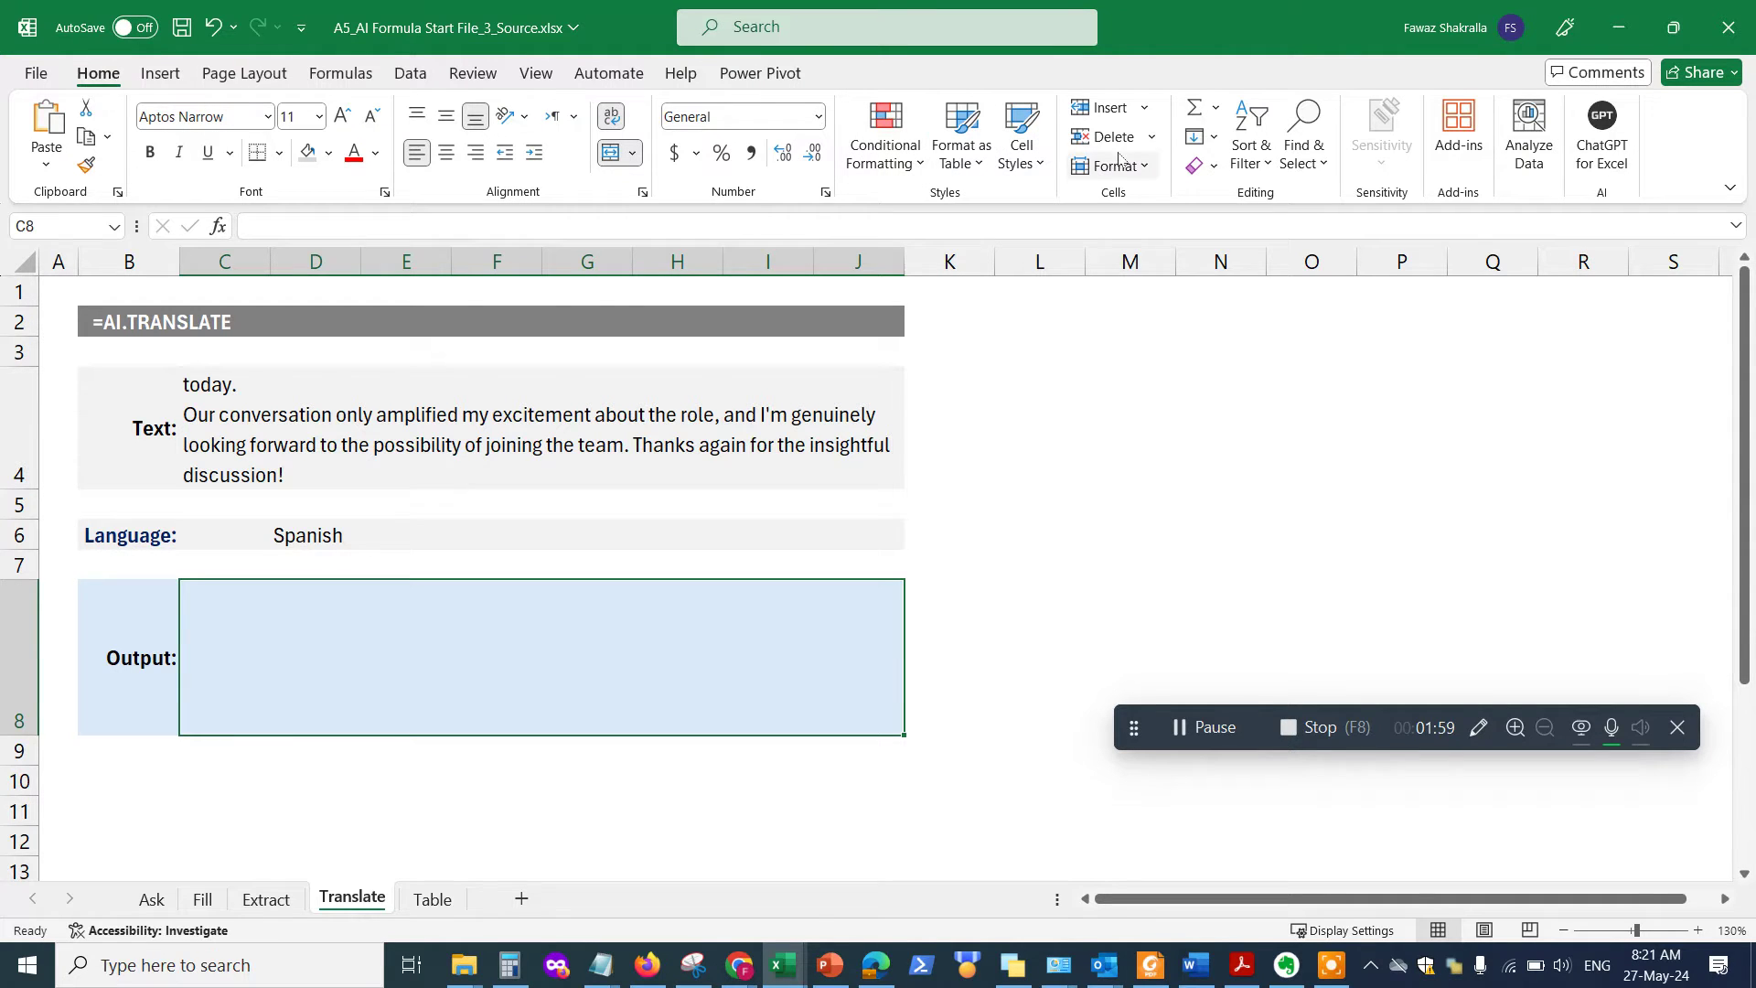
pyautogui.click(1458, 127)
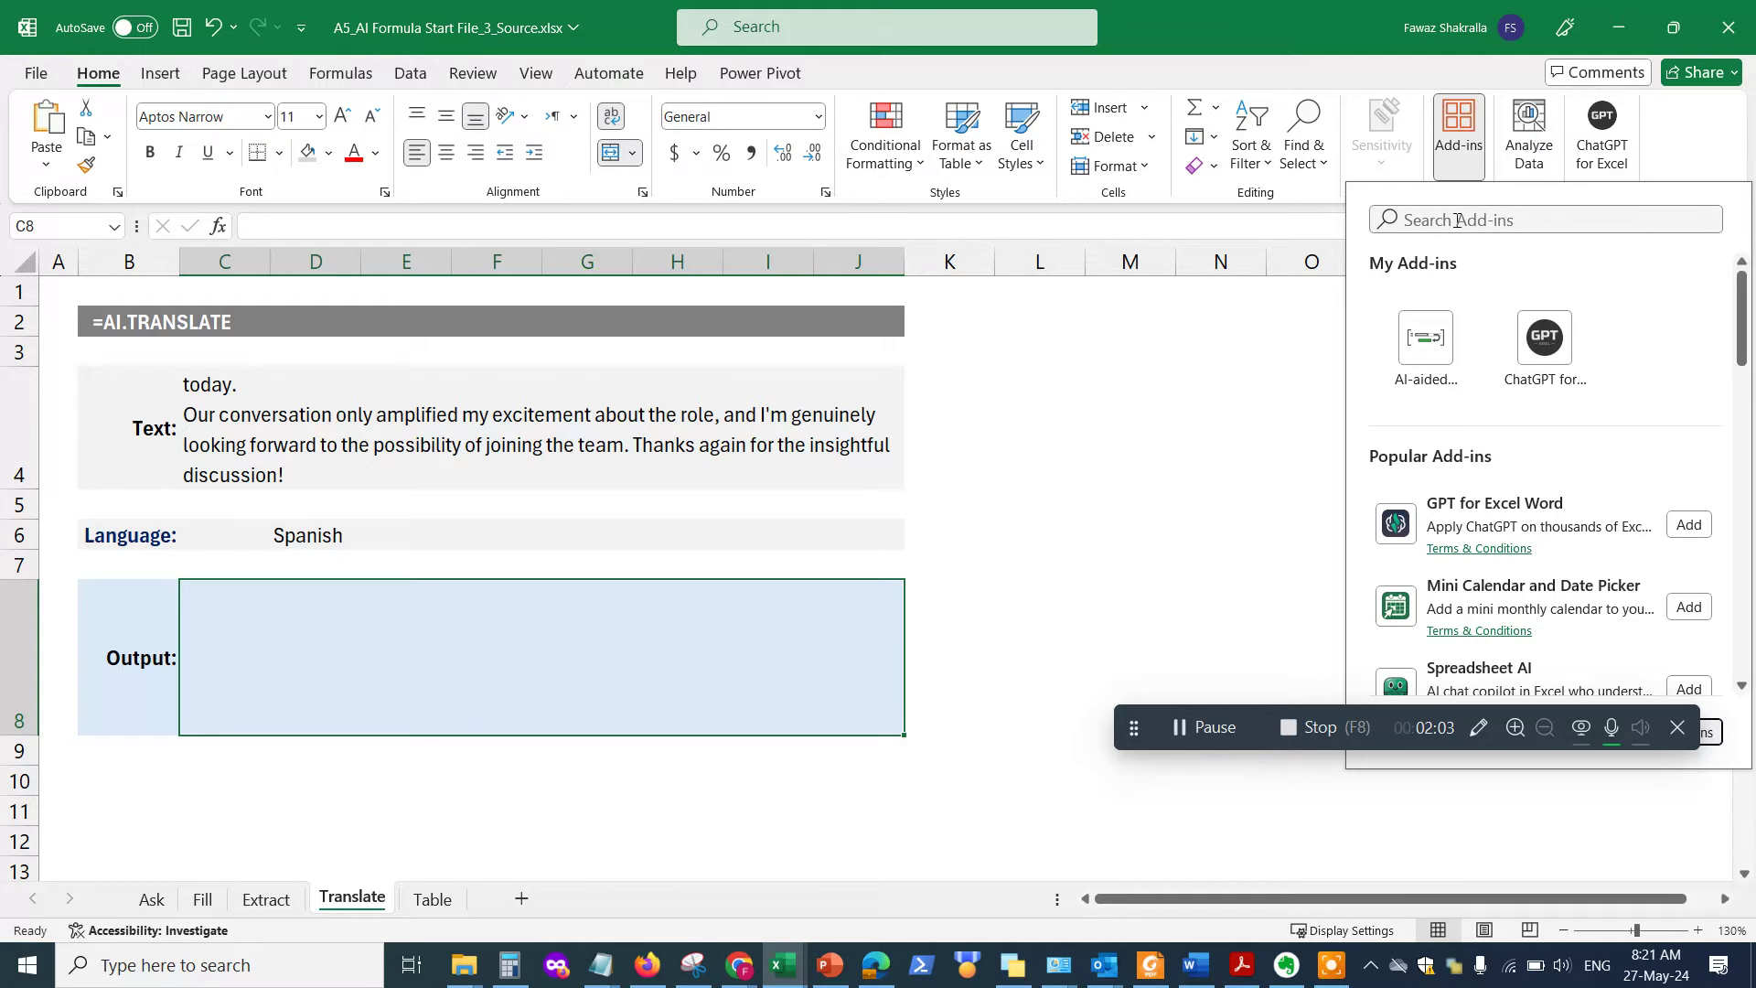
pyautogui.click(1064, 533)
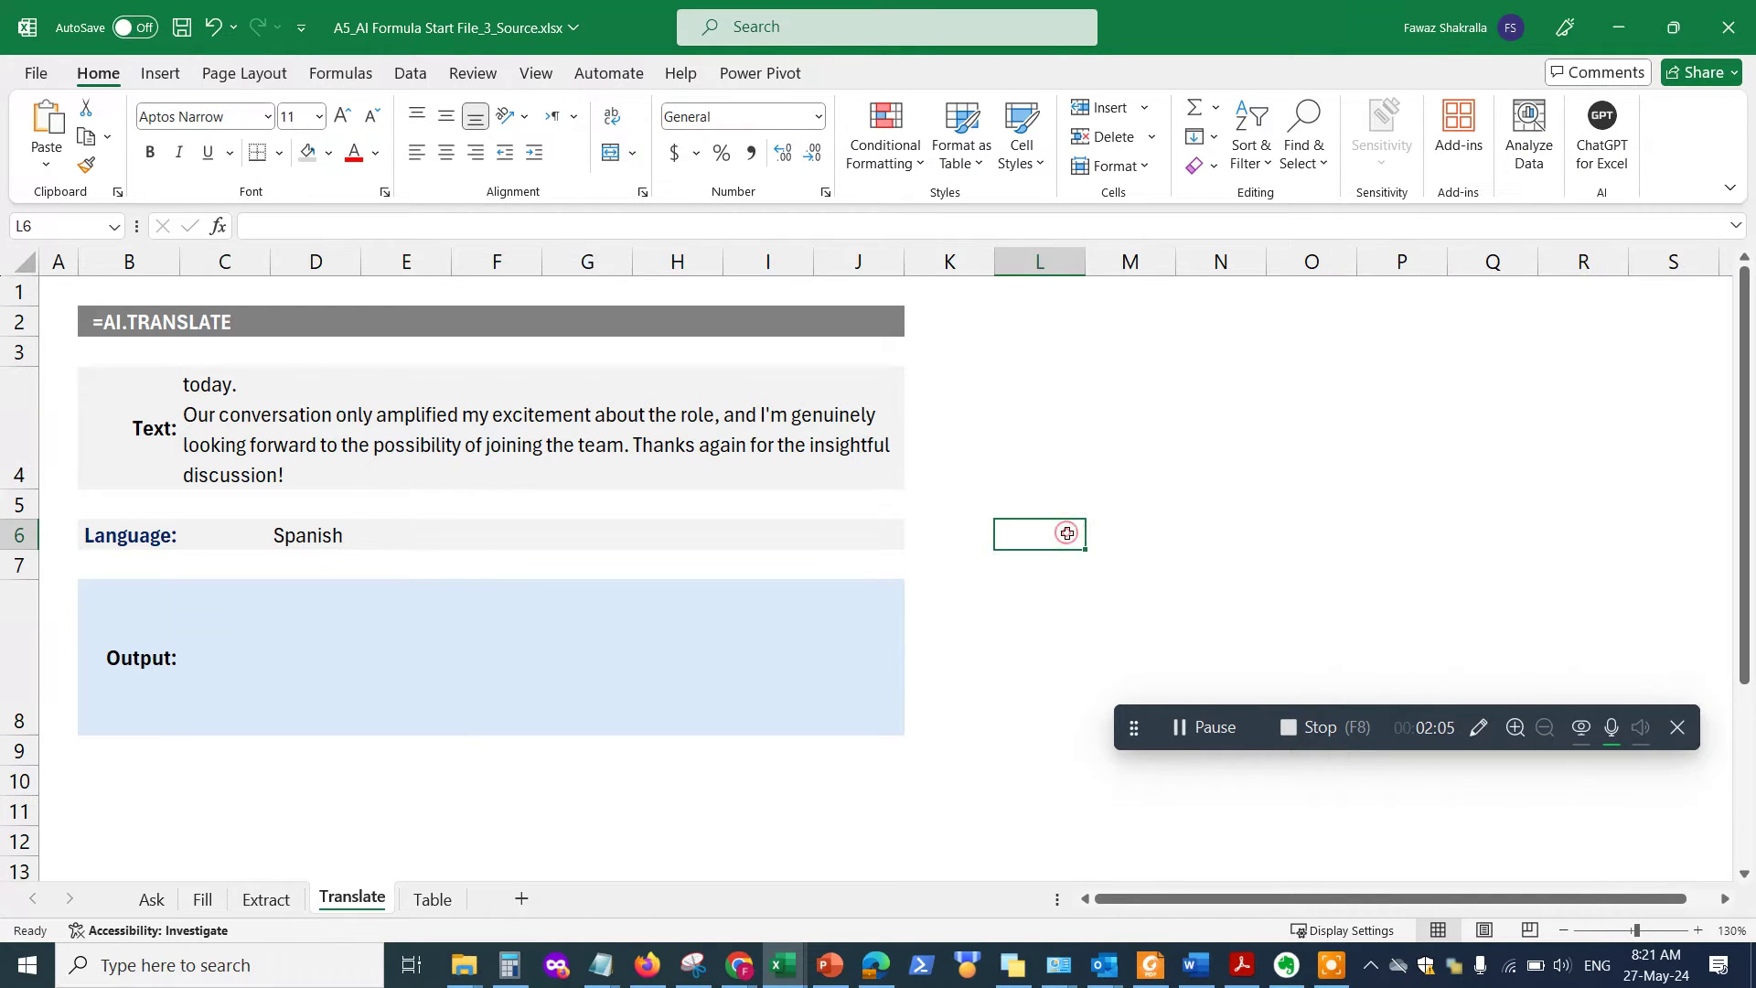
pyautogui.click(242, 636)
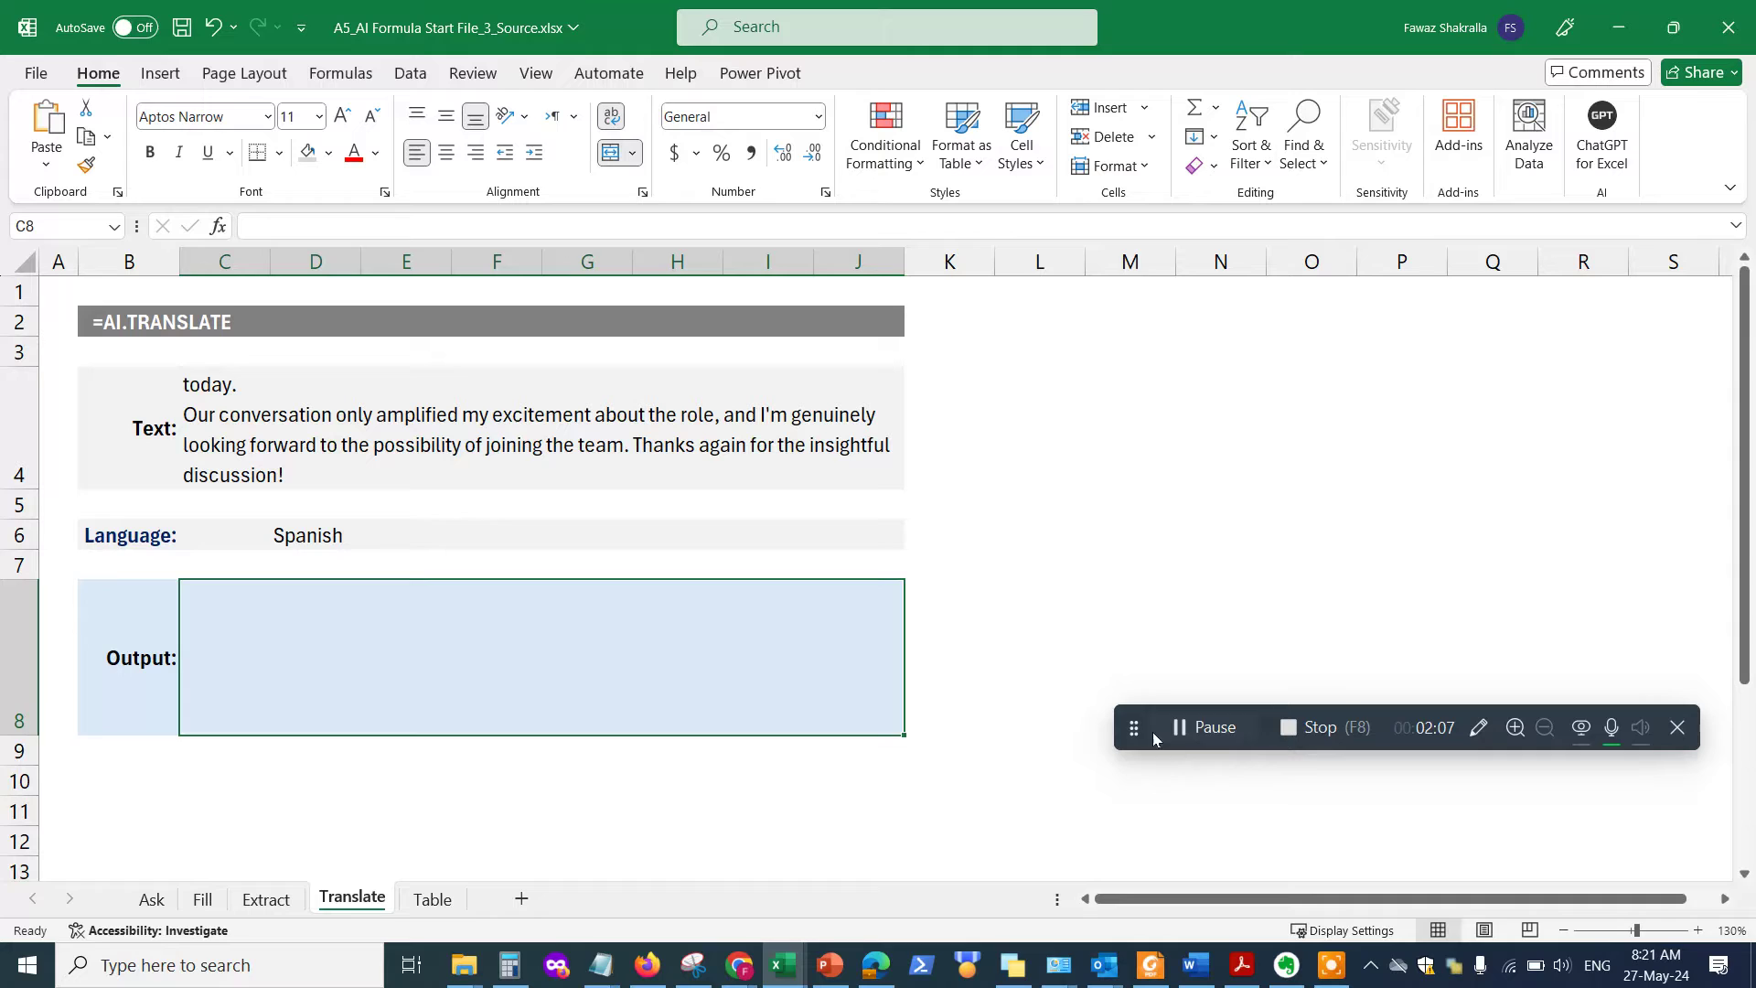
pyautogui.moveTo(1134, 727); pyautogui.dragTo(1723, 905)
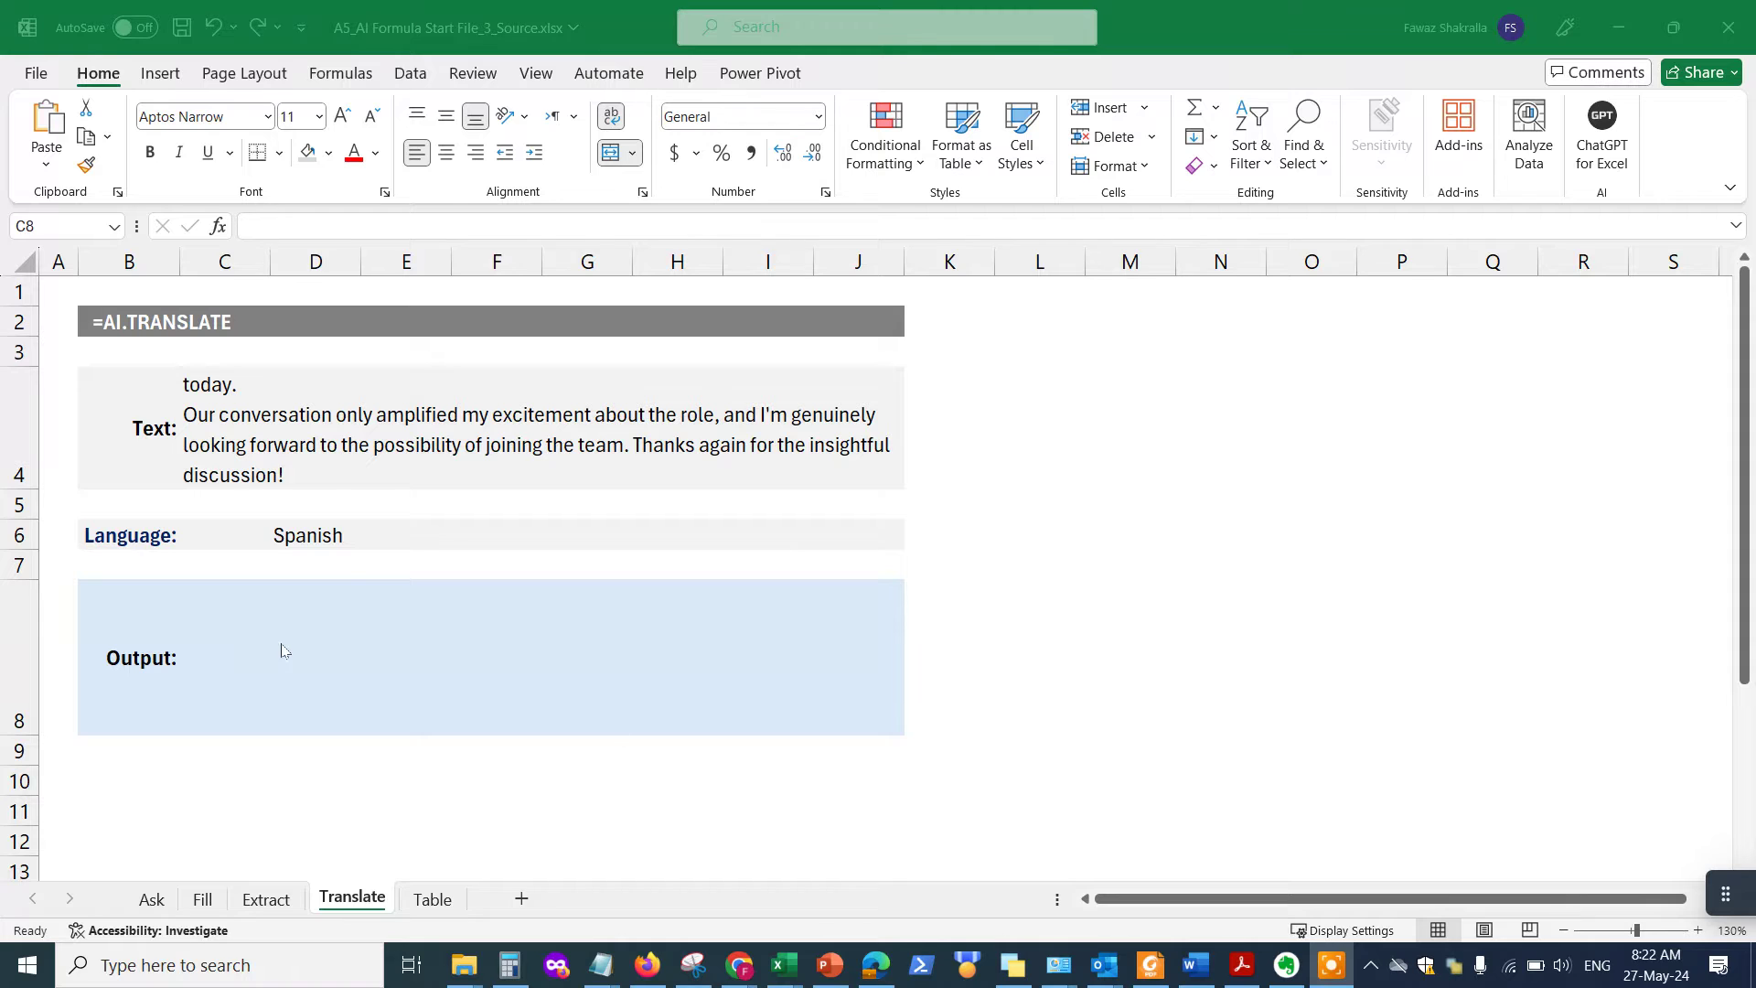
pyautogui.click(245, 632)
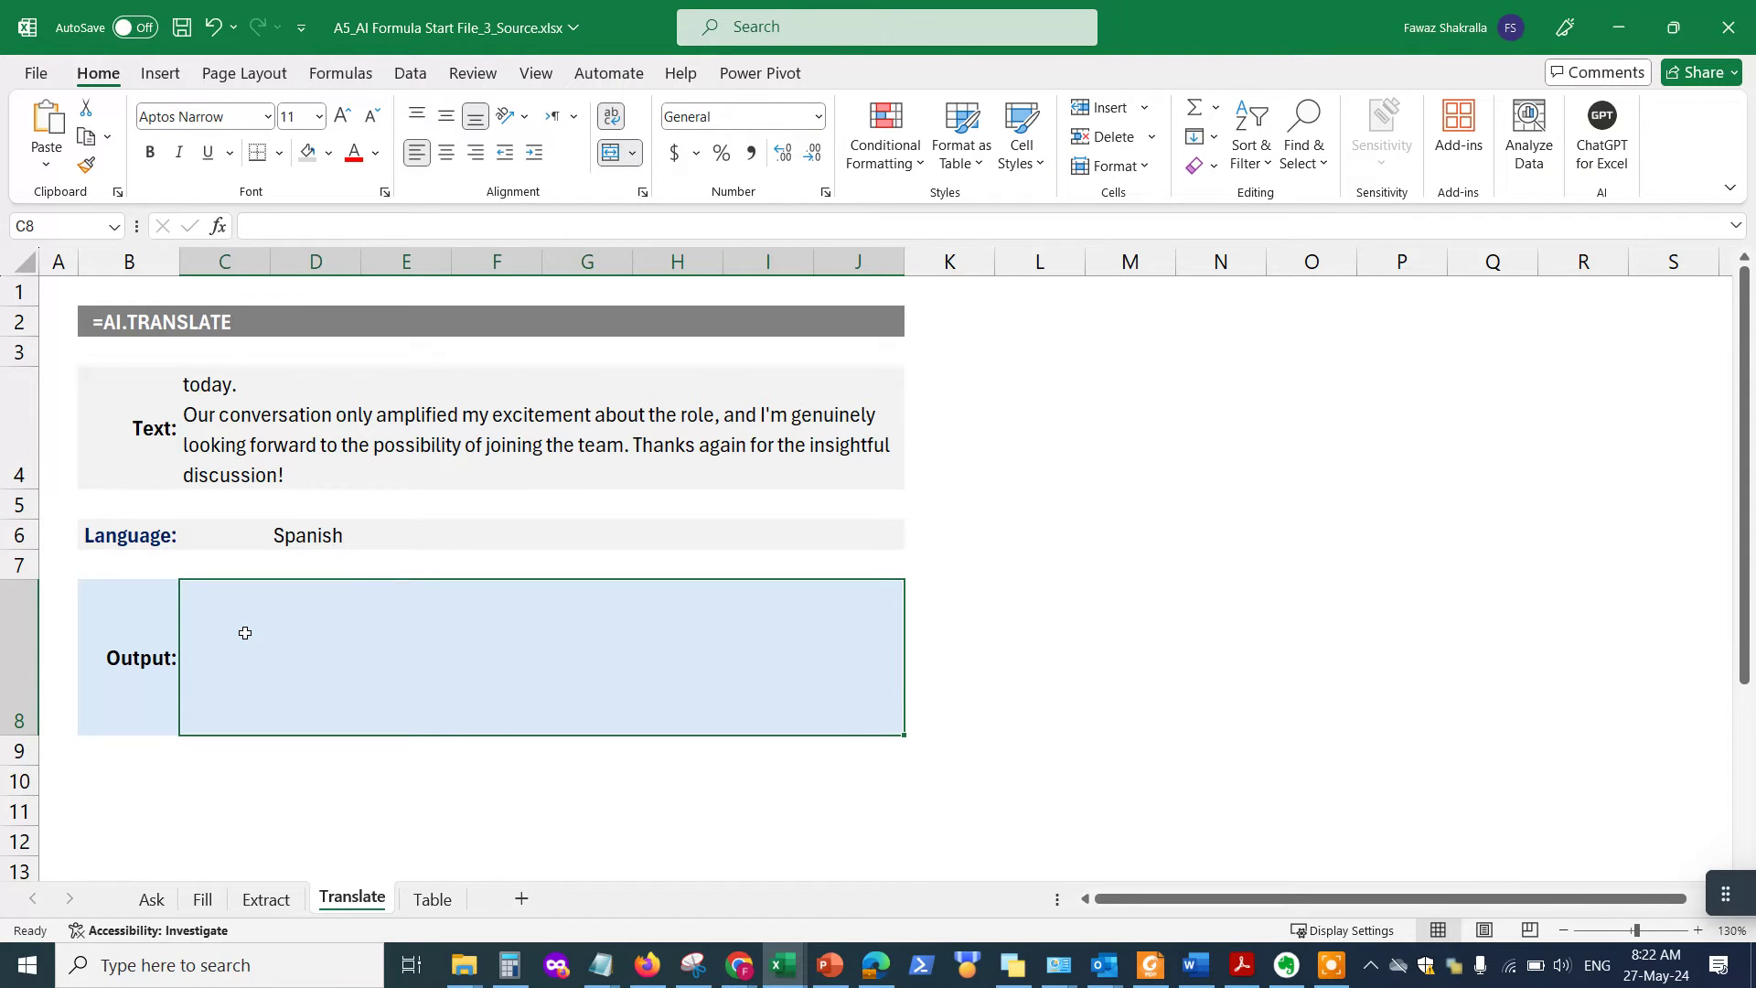
pyautogui.write('=')
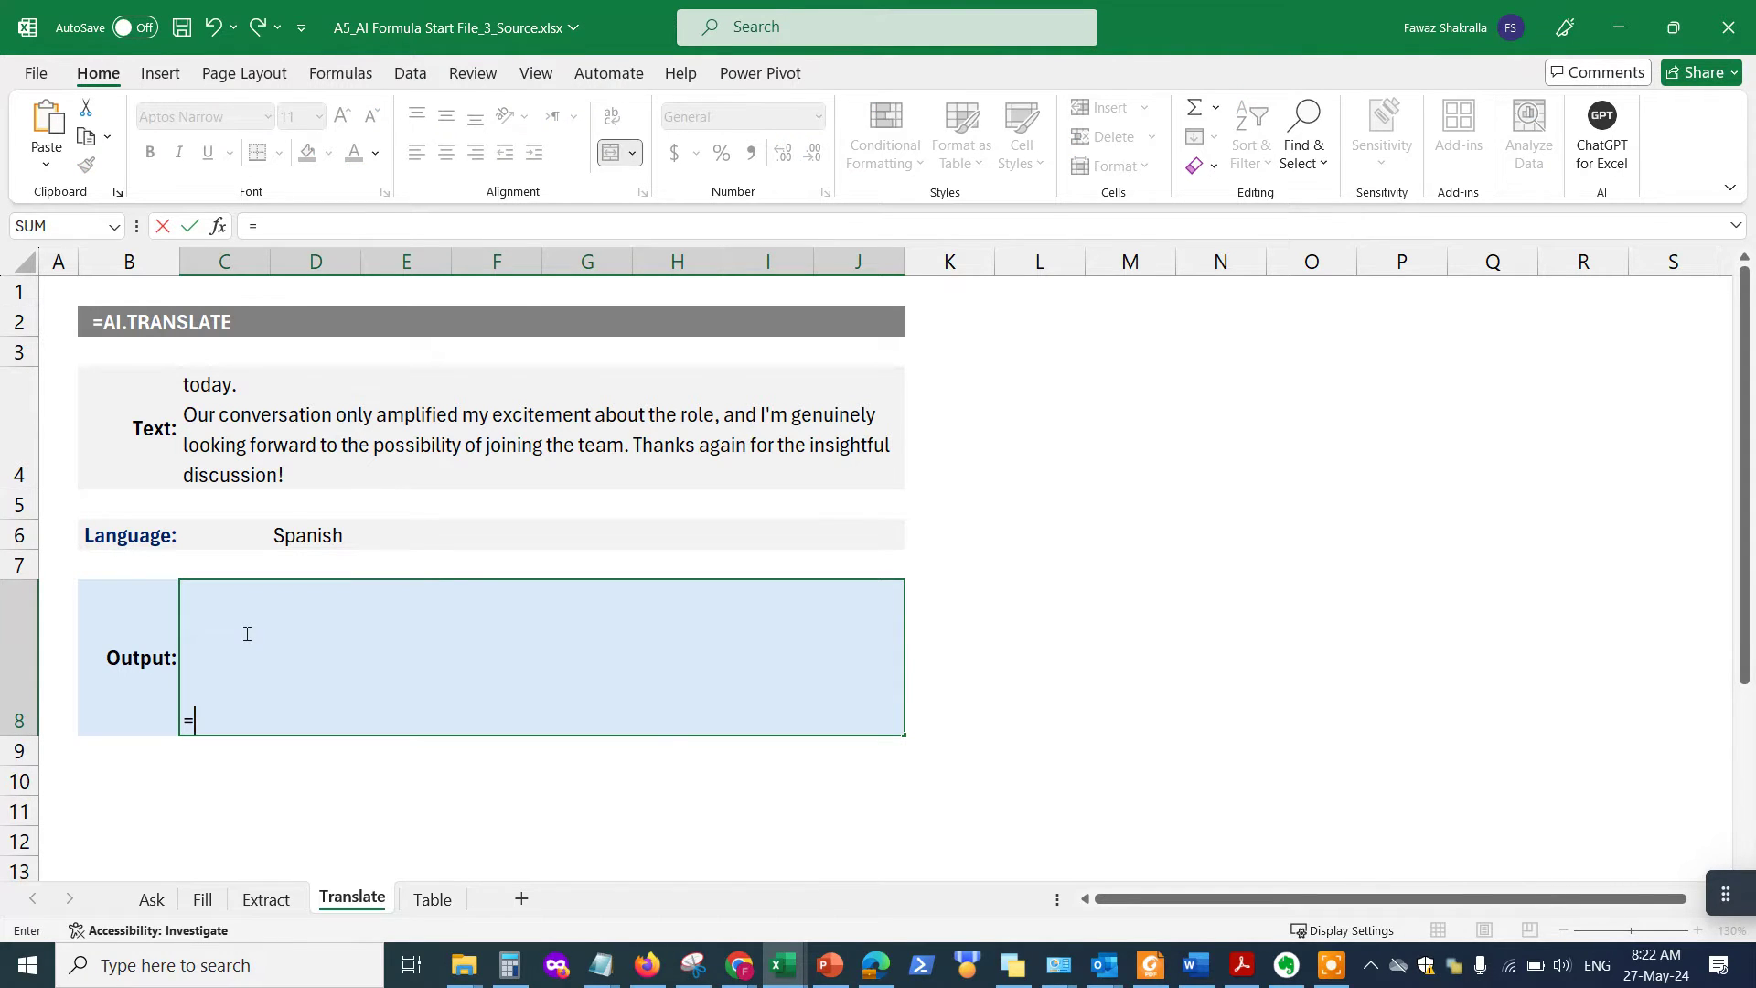
pyautogui.write('AI.tr')
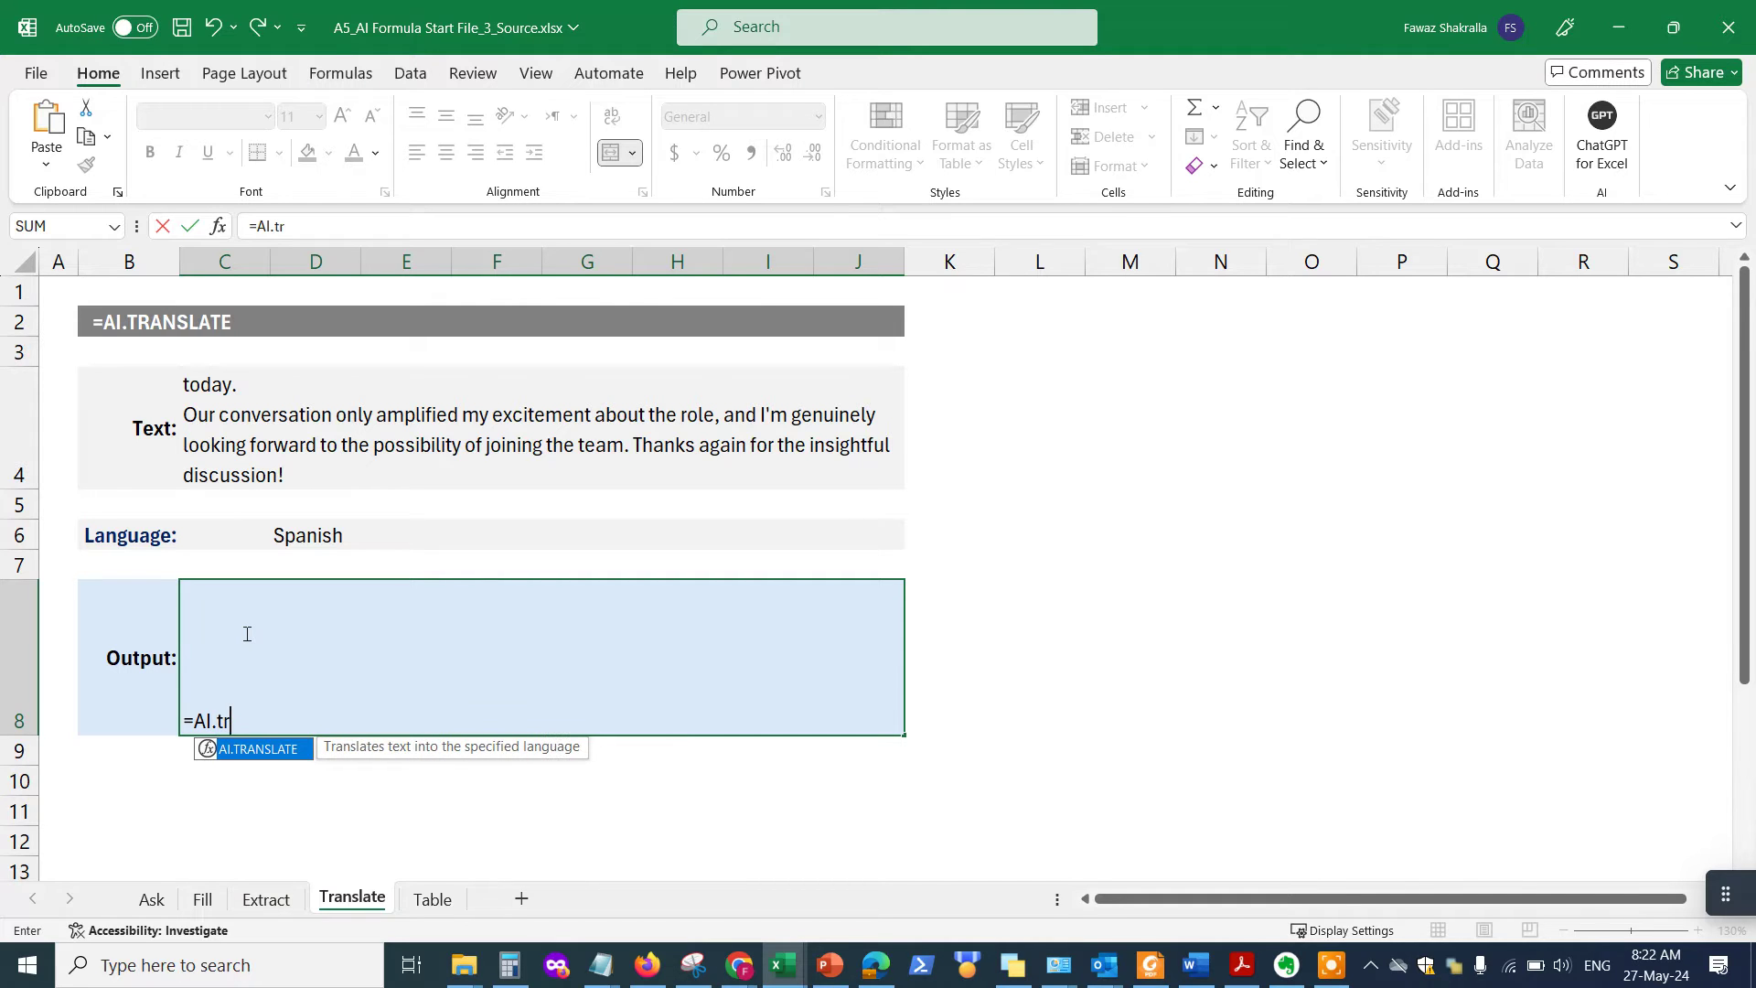
pyautogui.write('ans')
pyautogui.press('Tab')
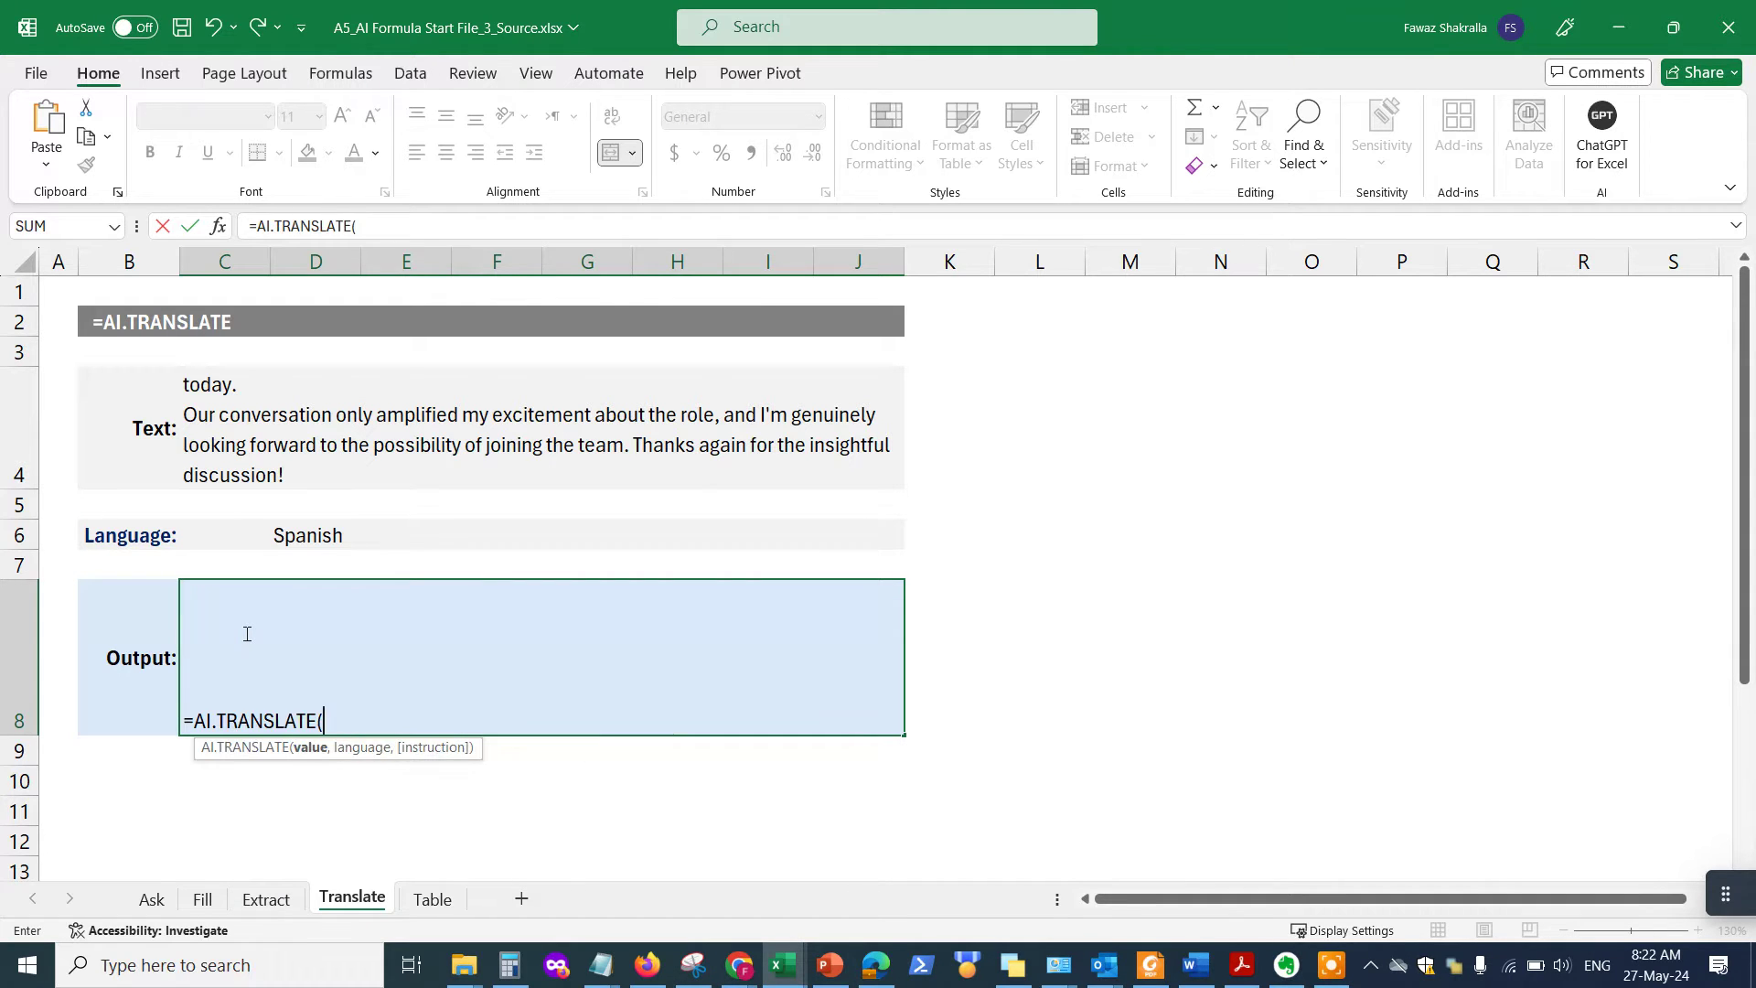
pyautogui.click(250, 432)
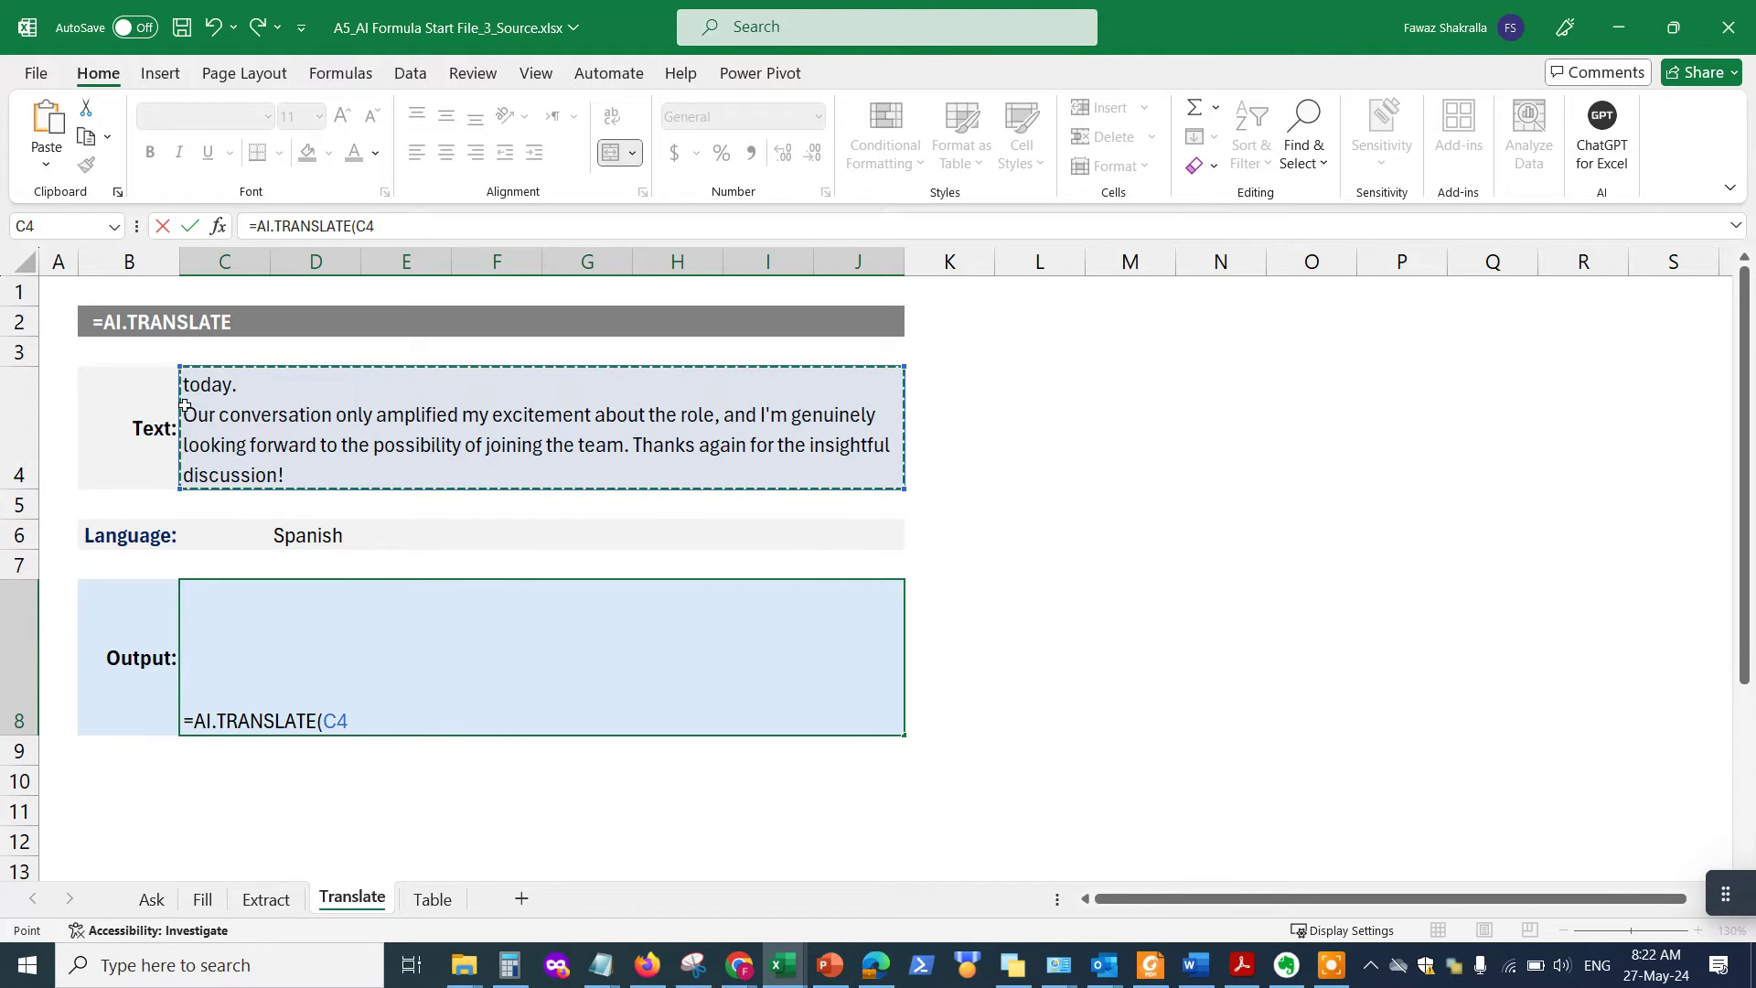
pyautogui.moveTo(35, 488); pyautogui.dragTo(137, 482)
pyautogui.press('Escape')
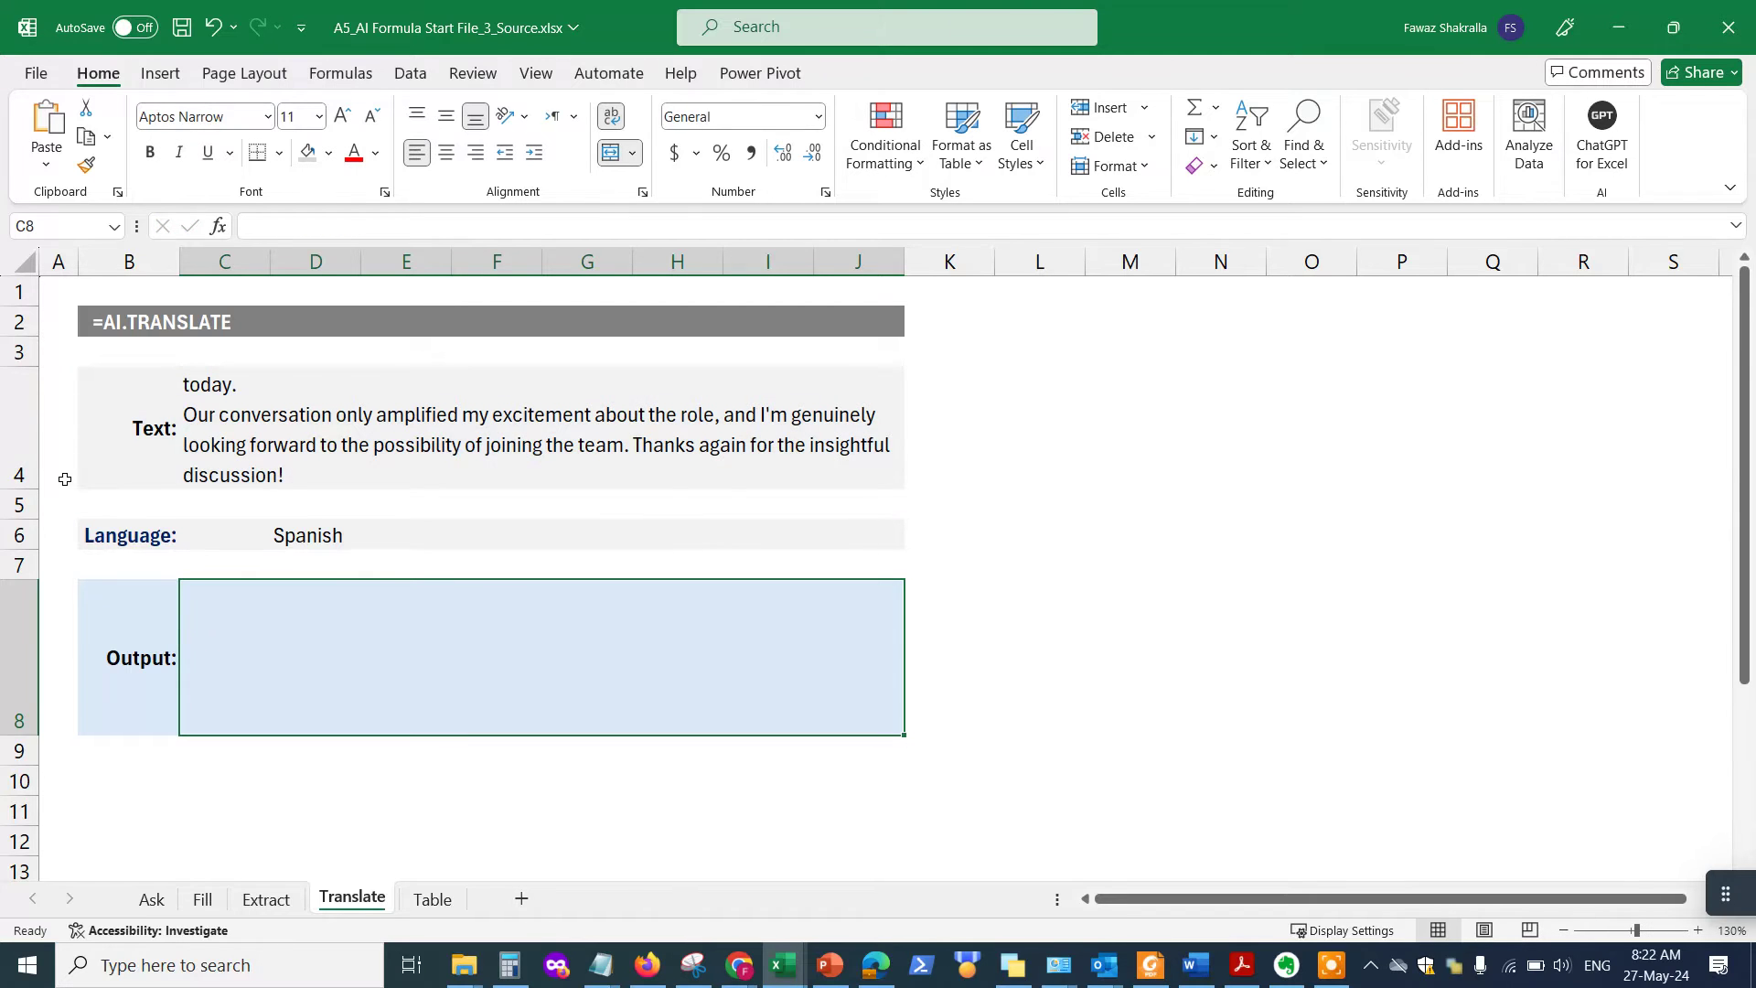
# - Enlarge row 4 and enter =AI.TRANSLATE(C4,D6) in C8 to get the Spanish translation
pyautogui.moveTo(20, 491); pyautogui.dragTo(20, 521)
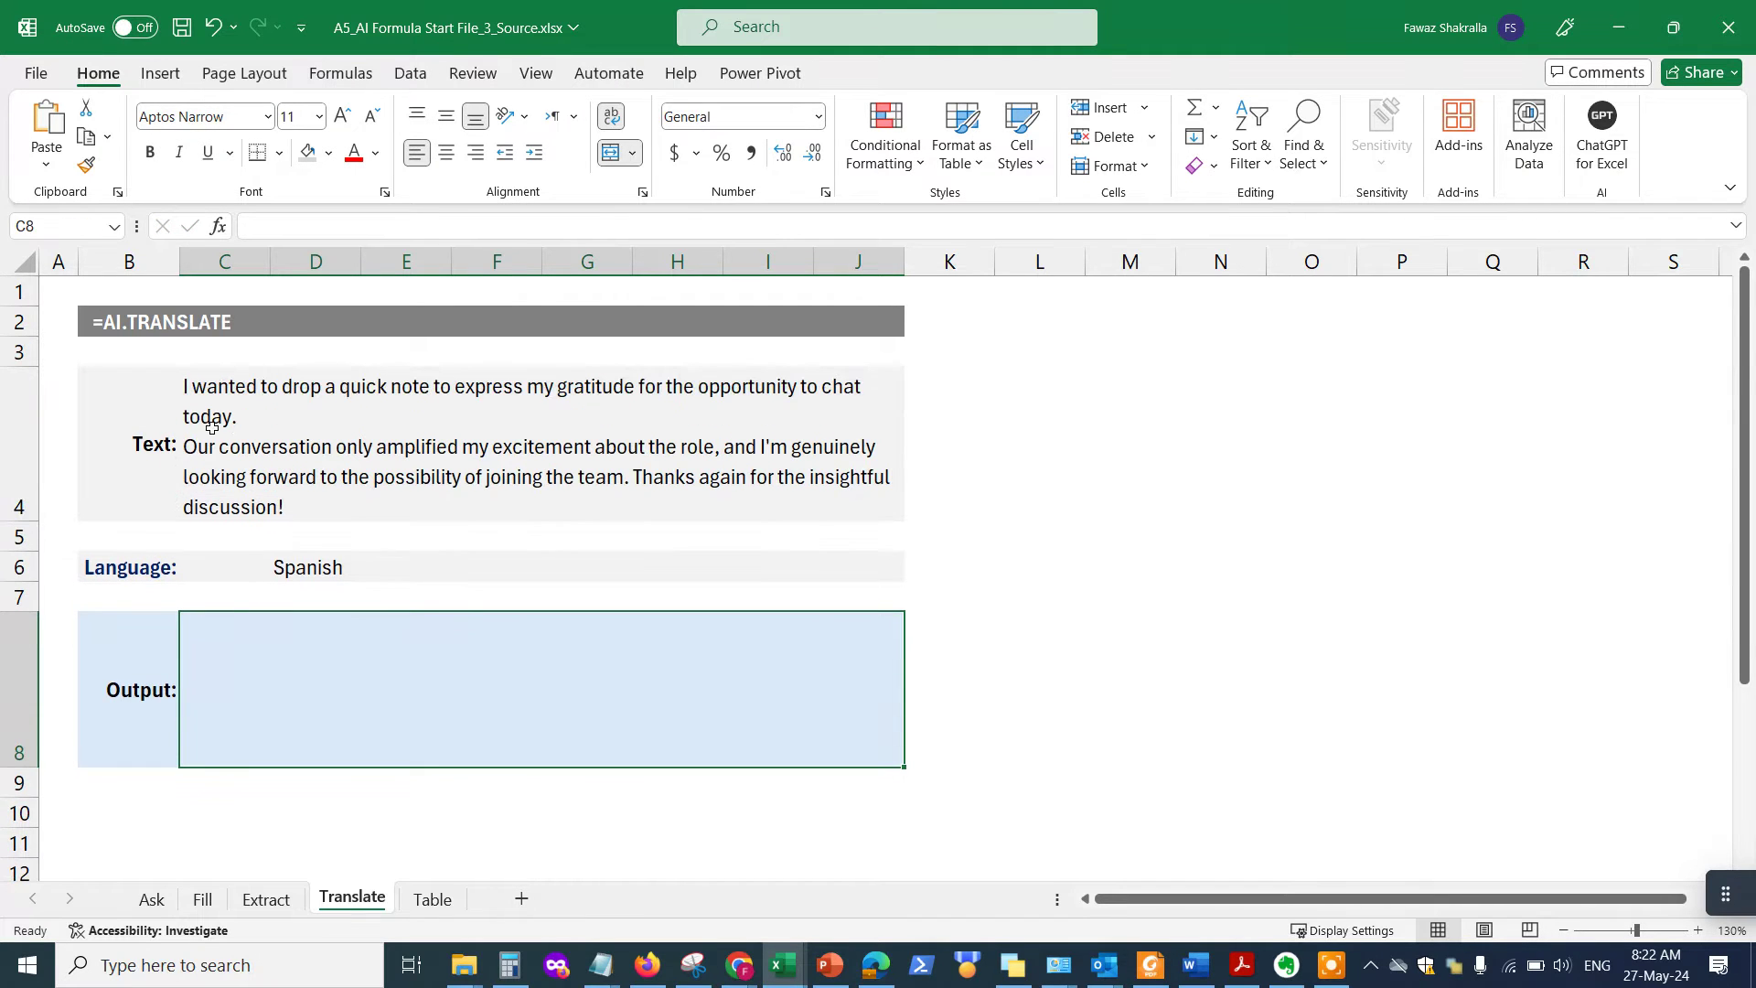
pyautogui.click(318, 439)
pyautogui.click(252, 686)
pyautogui.write('=')
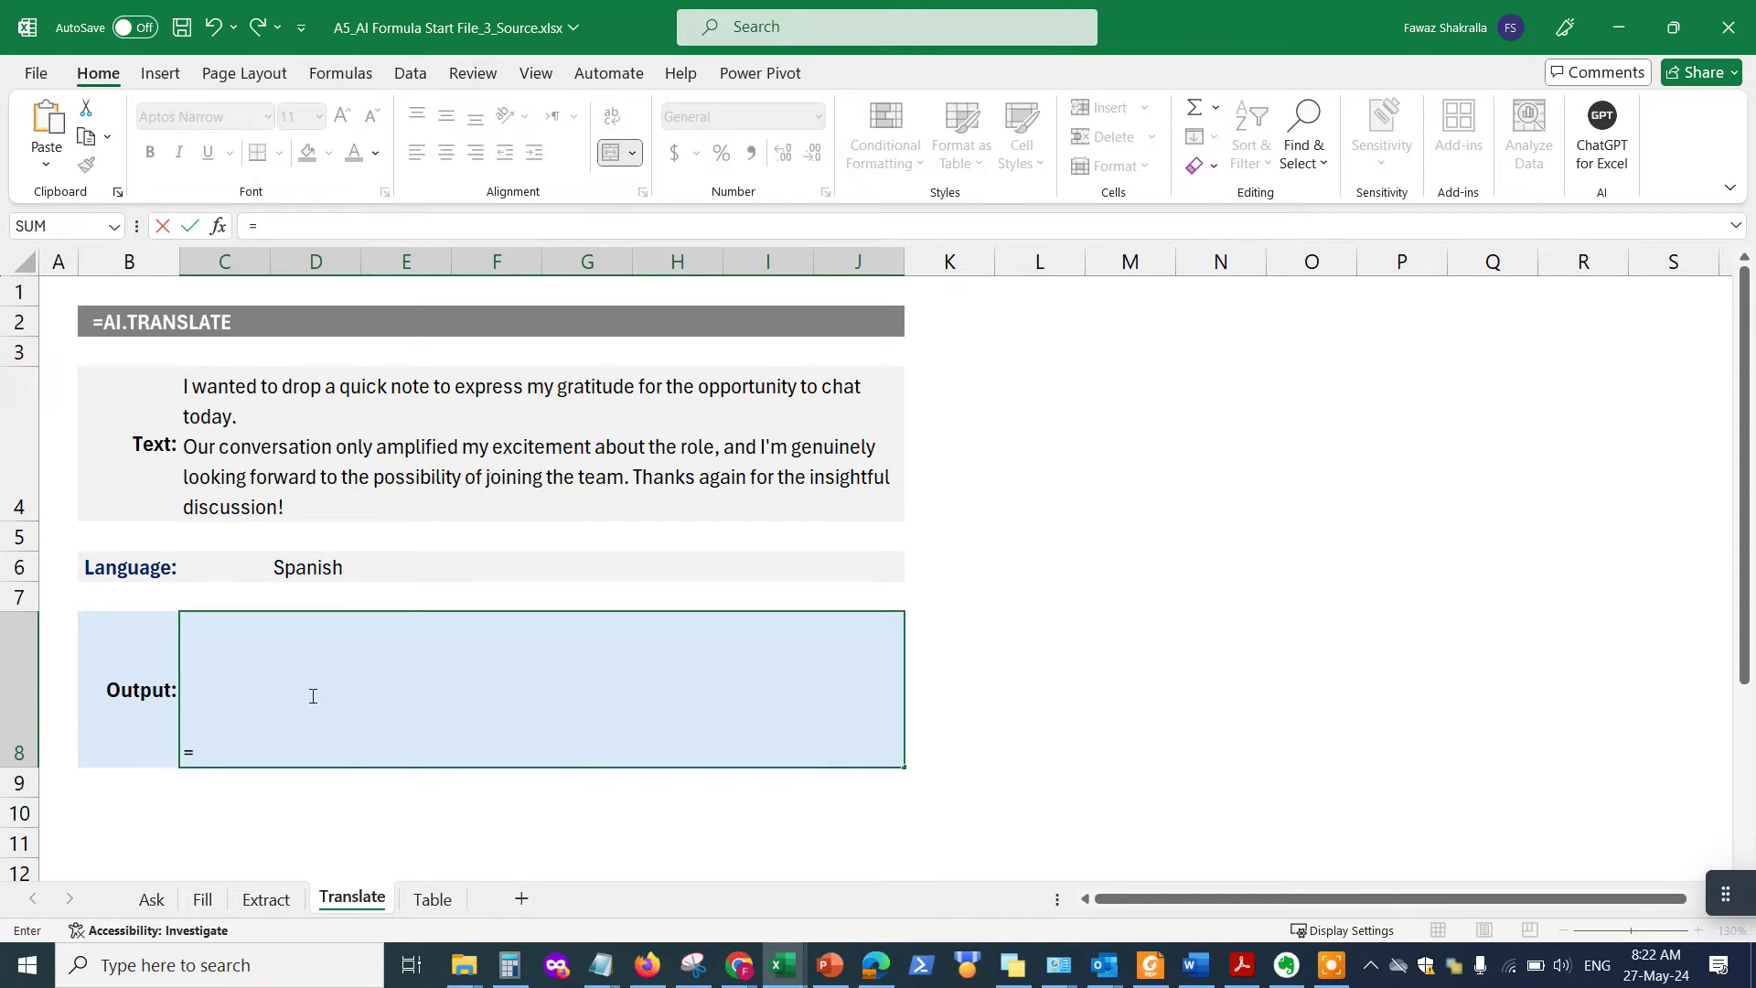
pyautogui.write('AI.tr')
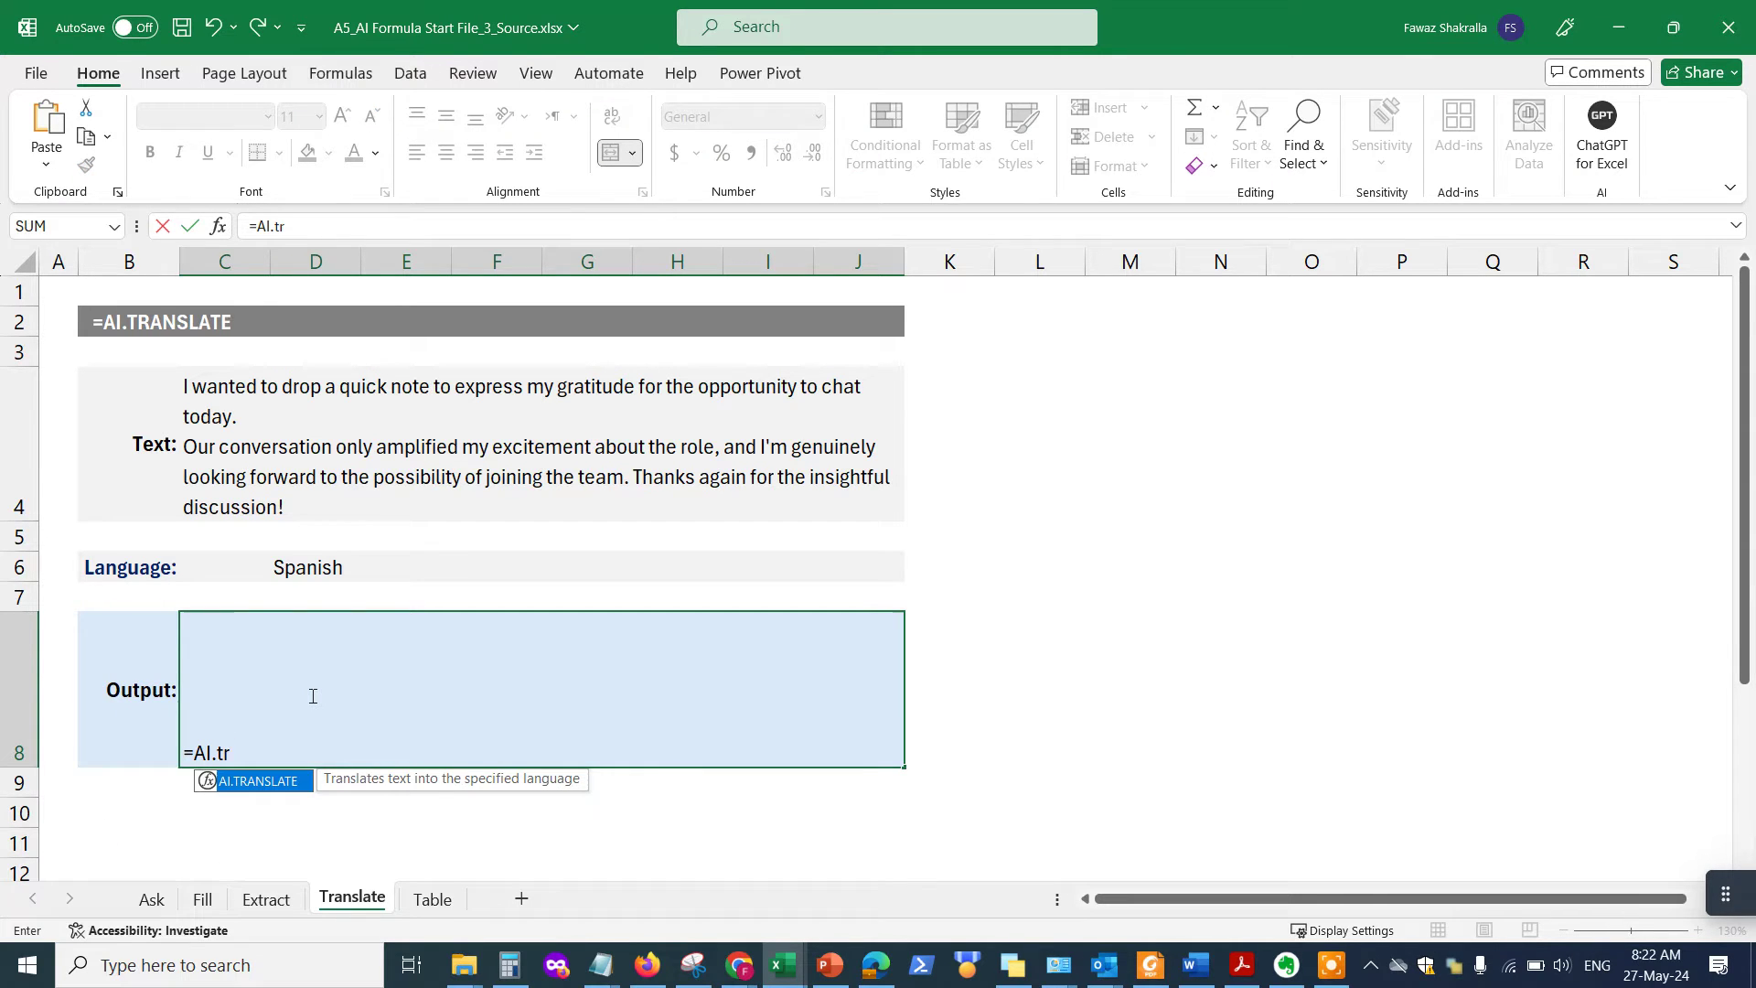
pyautogui.write('an')
pyautogui.press('Tab')
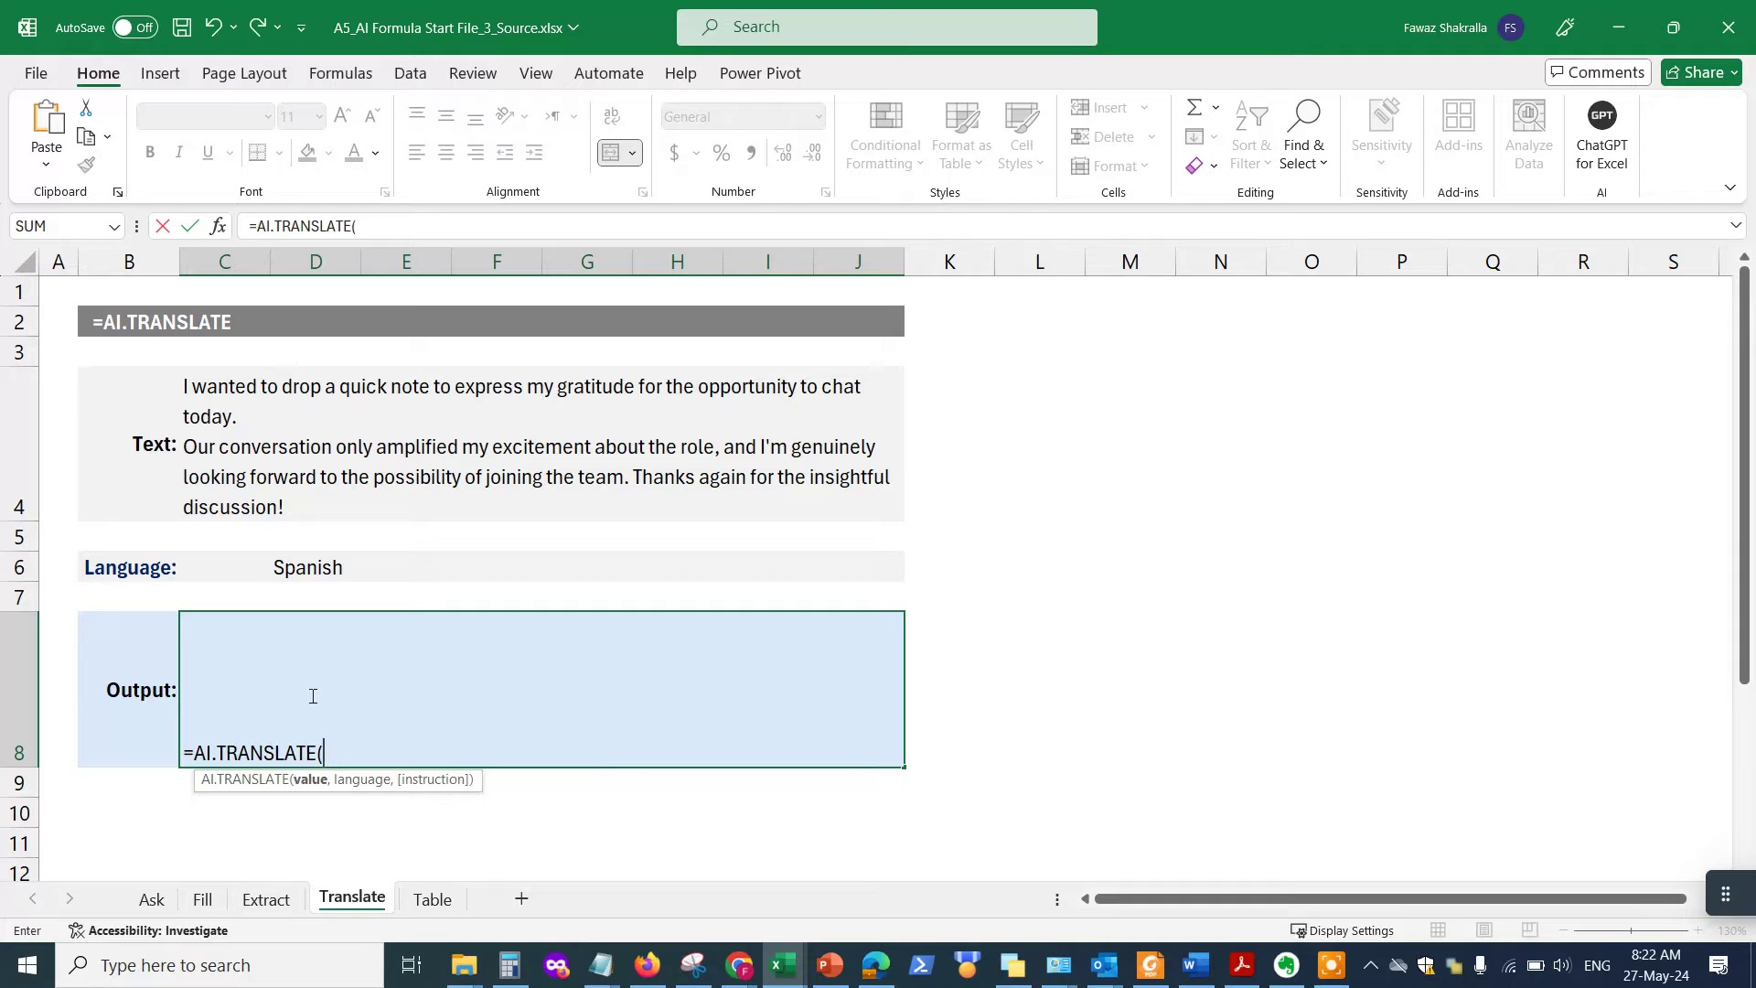
pyautogui.click(246, 451)
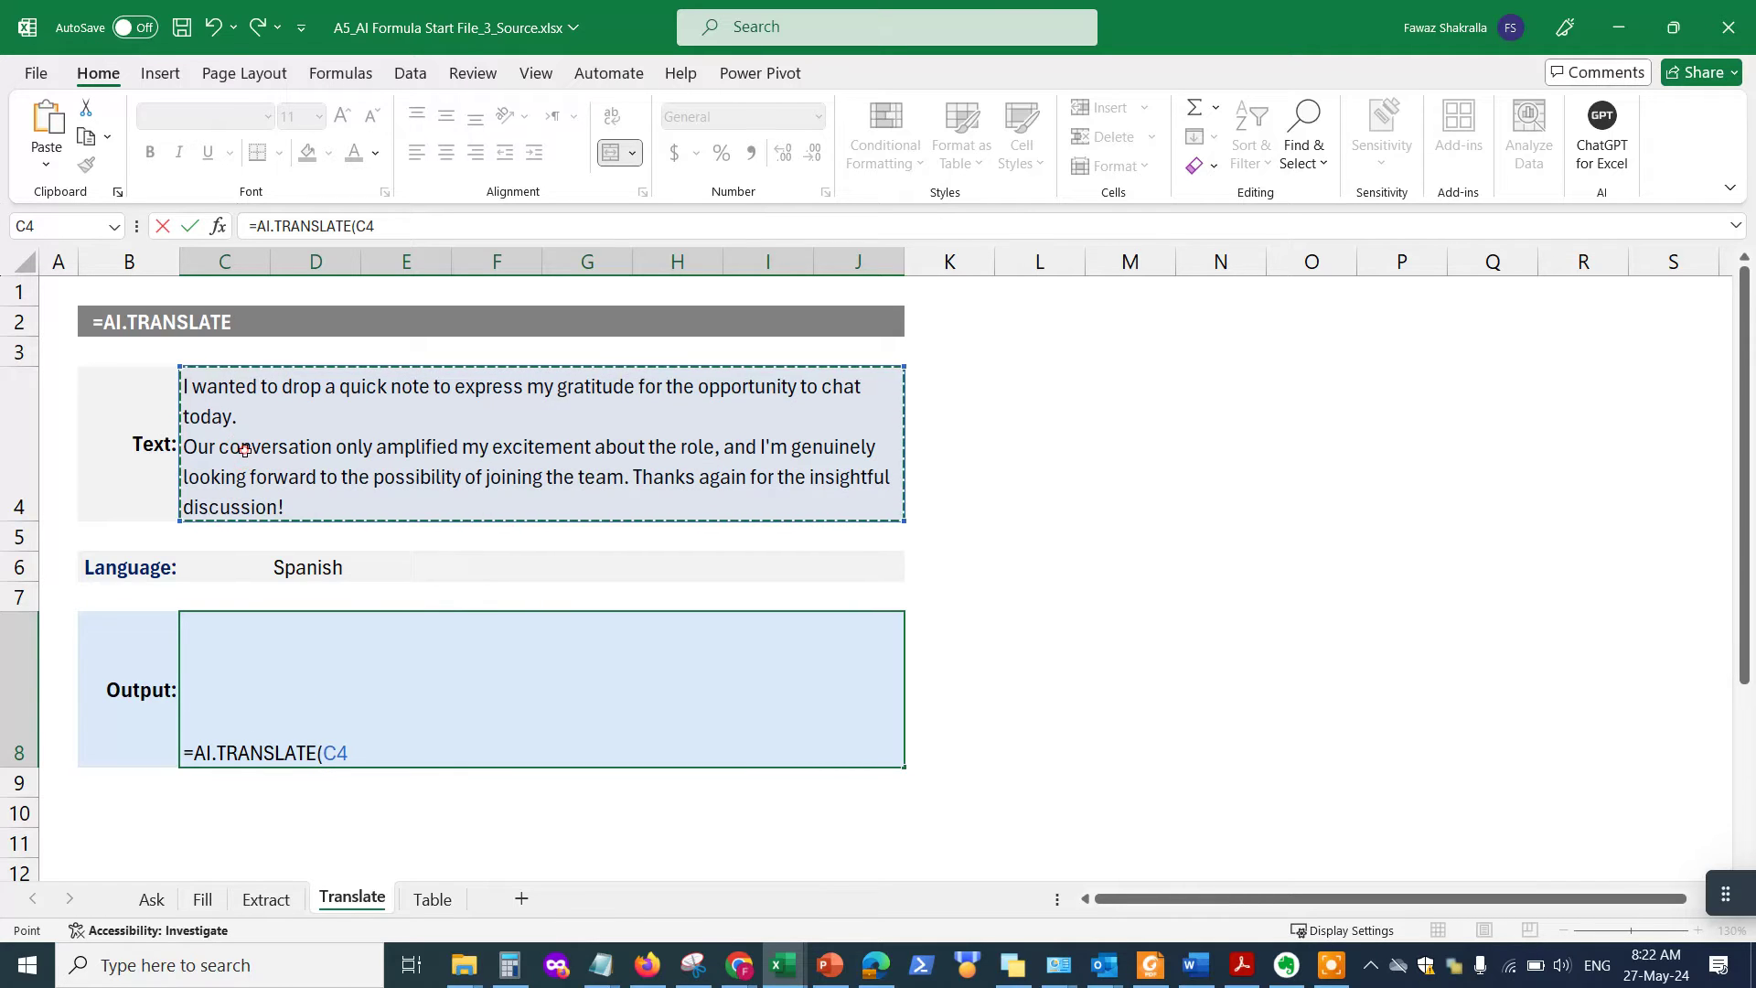
pyautogui.write(',')
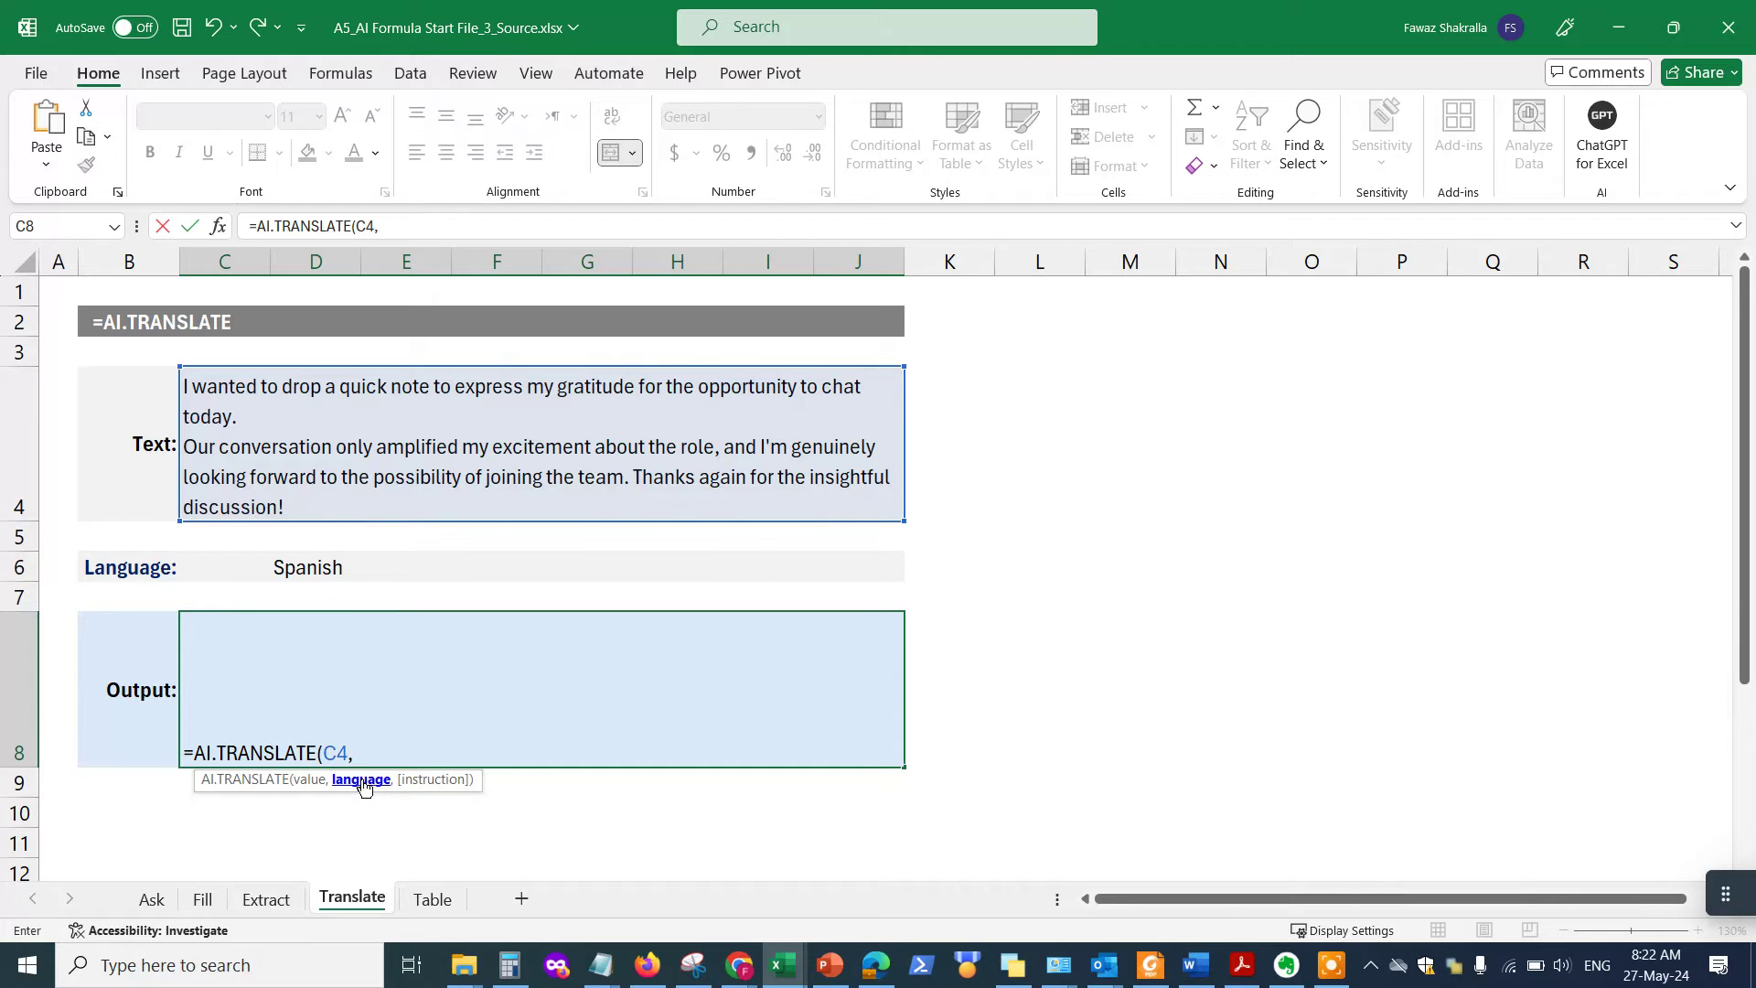
pyautogui.click(302, 570)
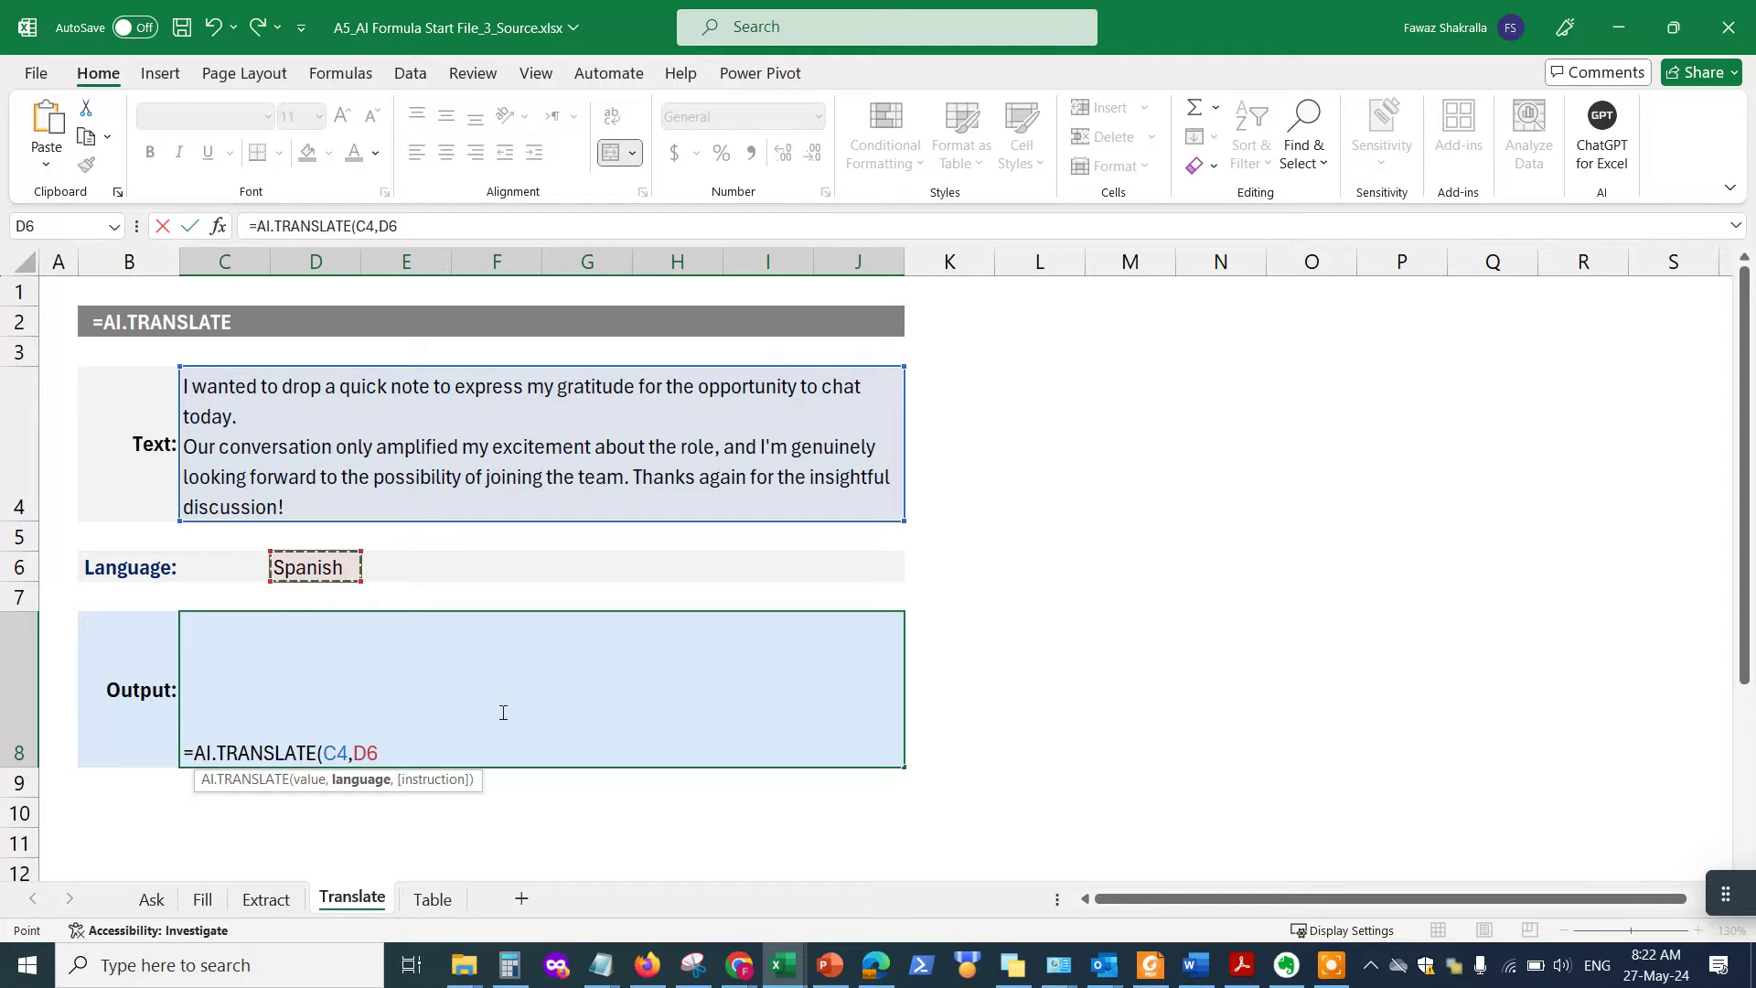
pyautogui.write(')')
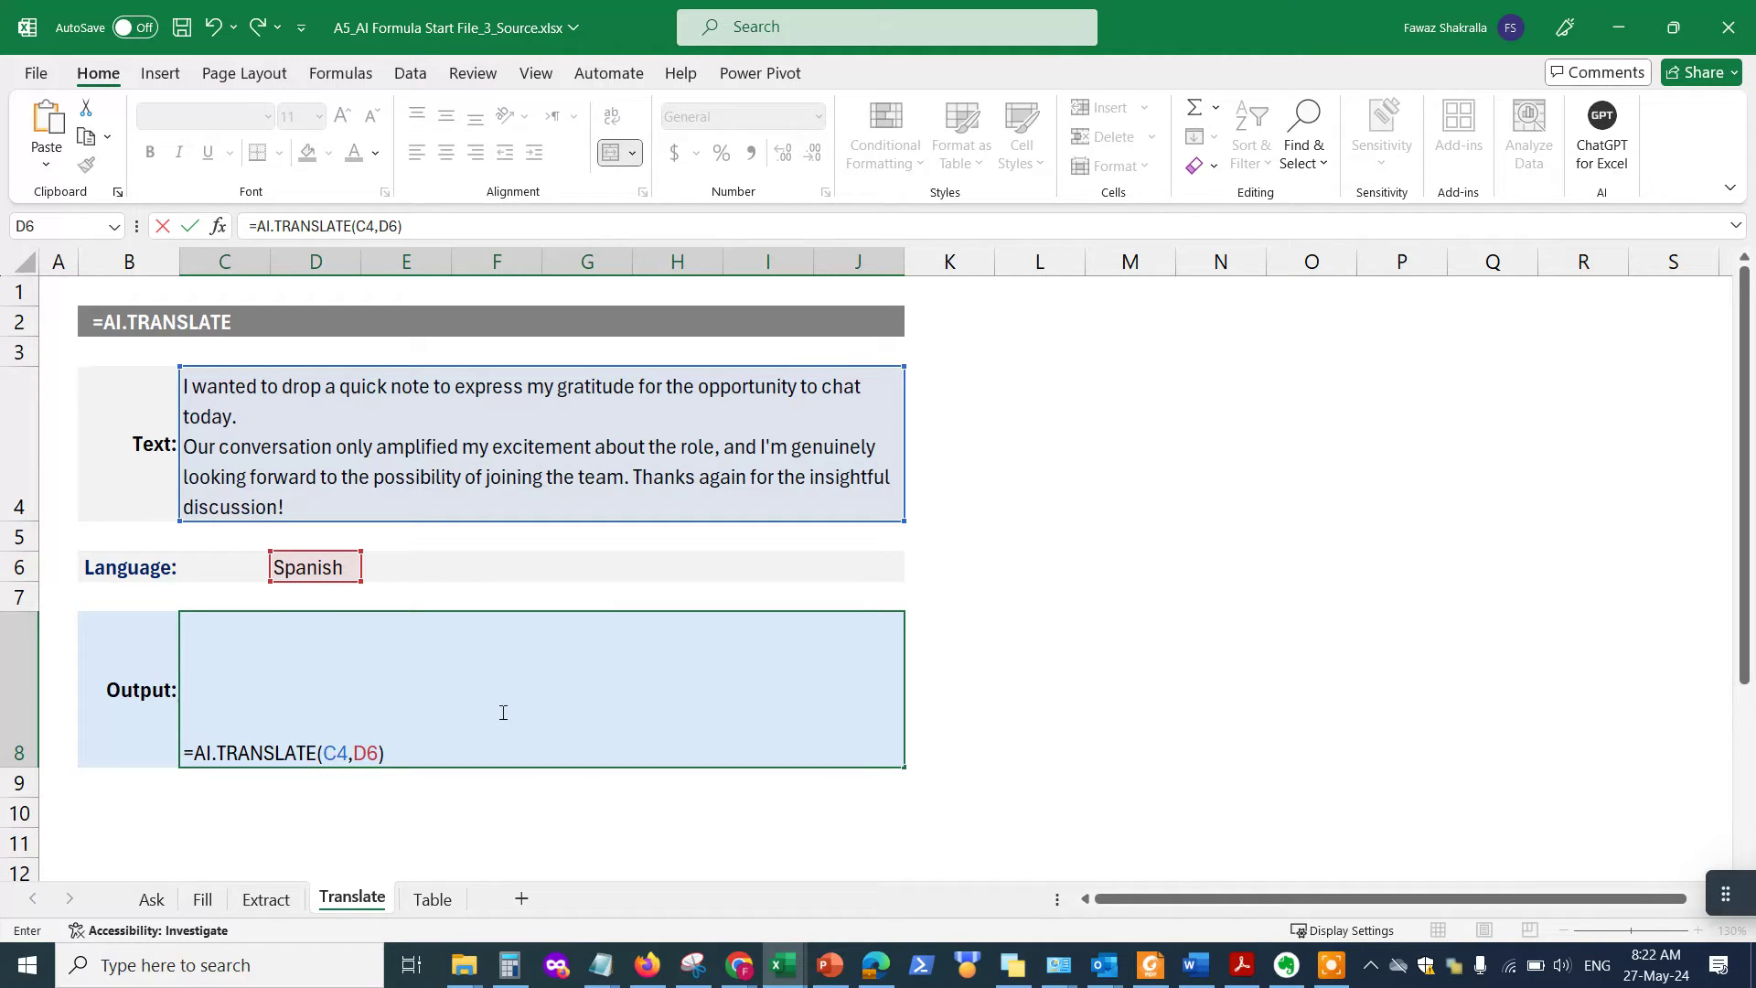
pyautogui.press('Return')
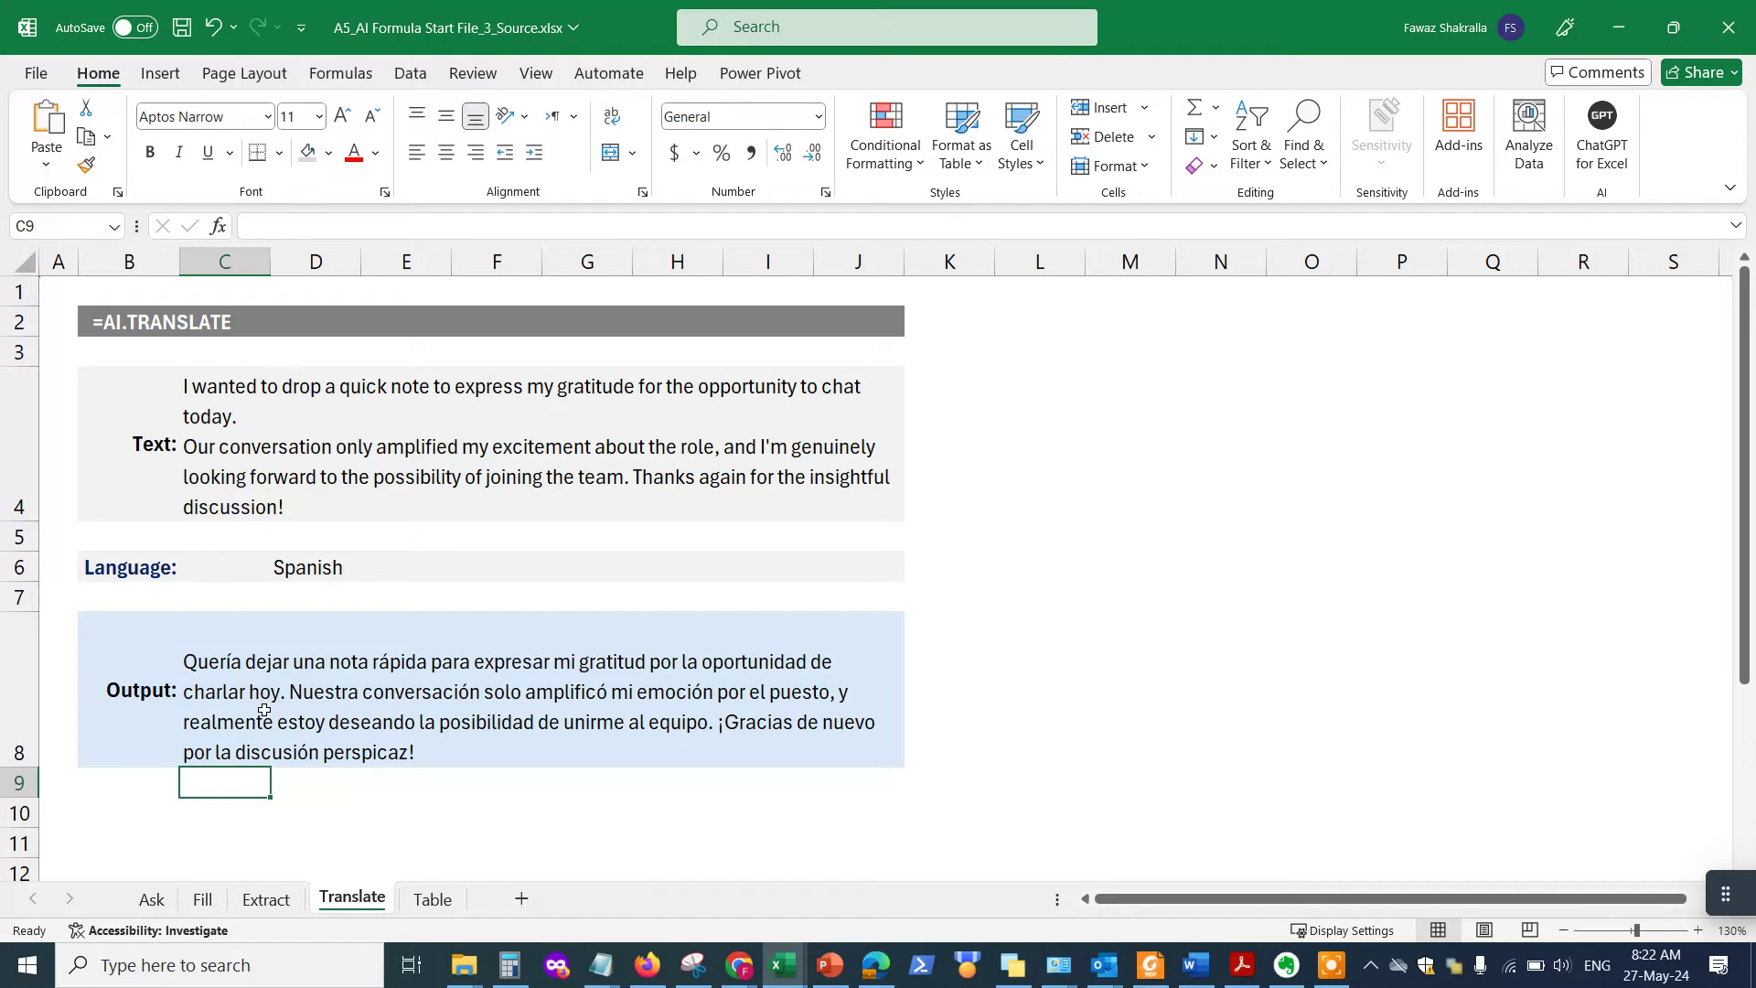
pyautogui.moveTo(19, 767); pyautogui.dragTo(19, 775)
pyautogui.click(347, 692)
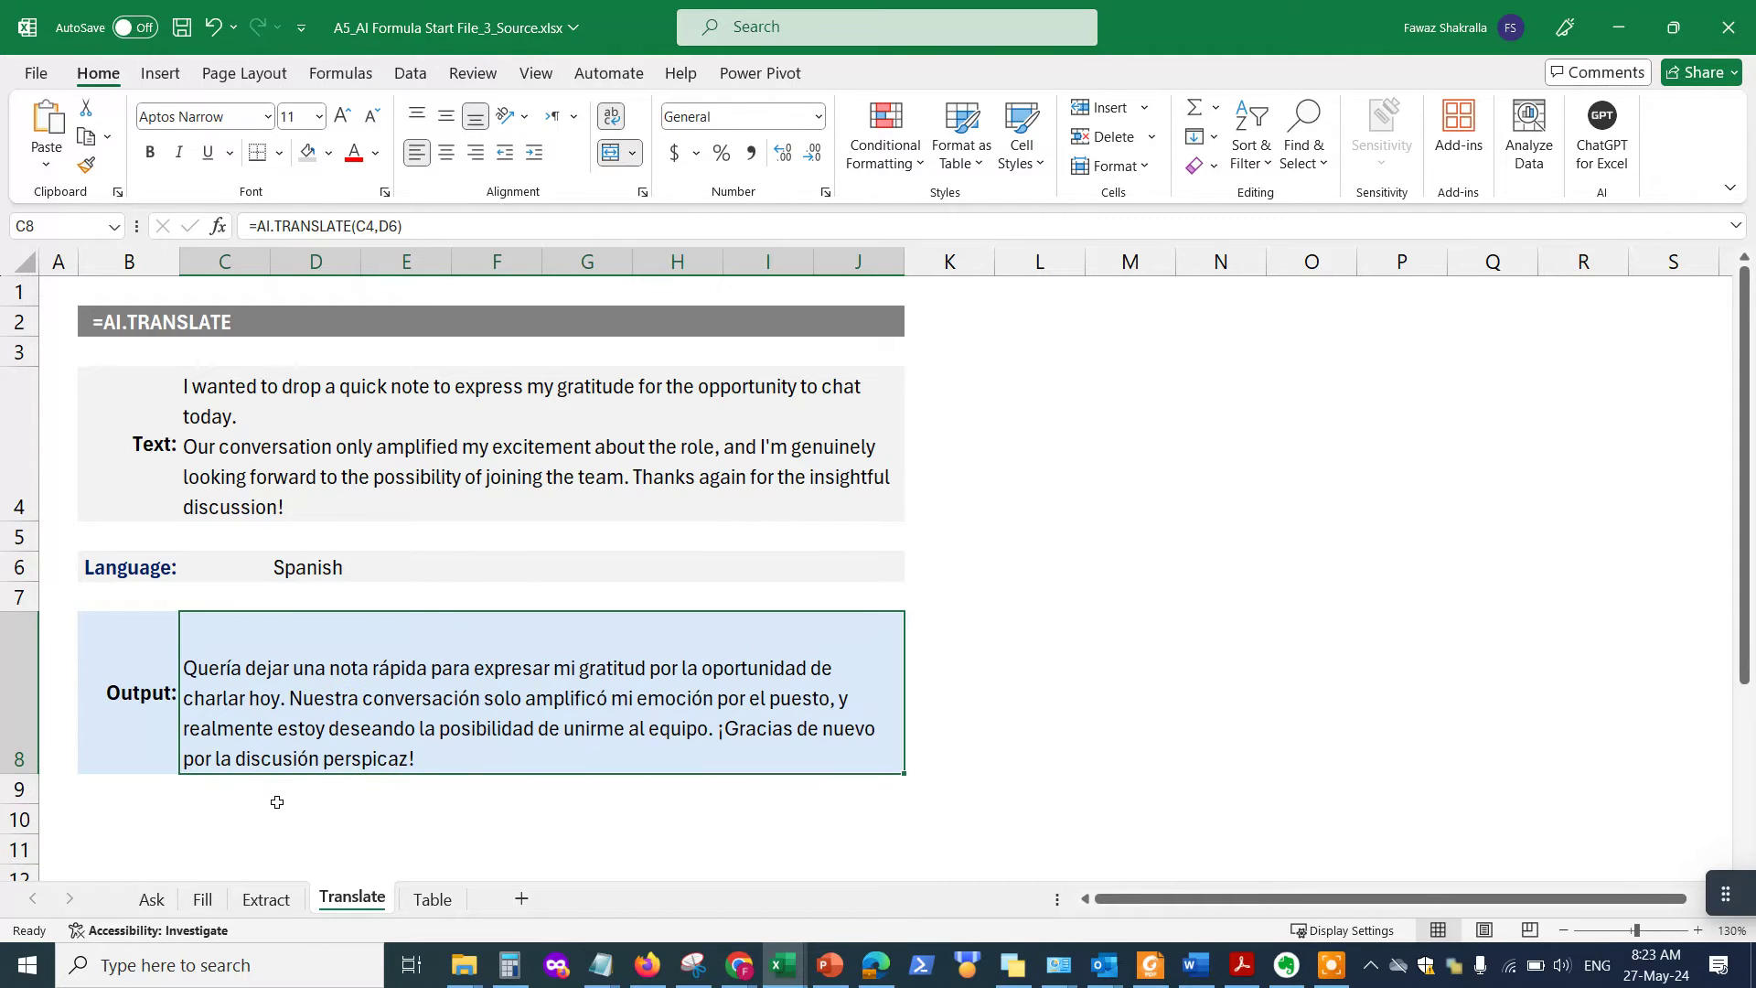
# - Change the language in D6 from Spanish to French
pyautogui.click(227, 797)
pyautogui.click(310, 572)
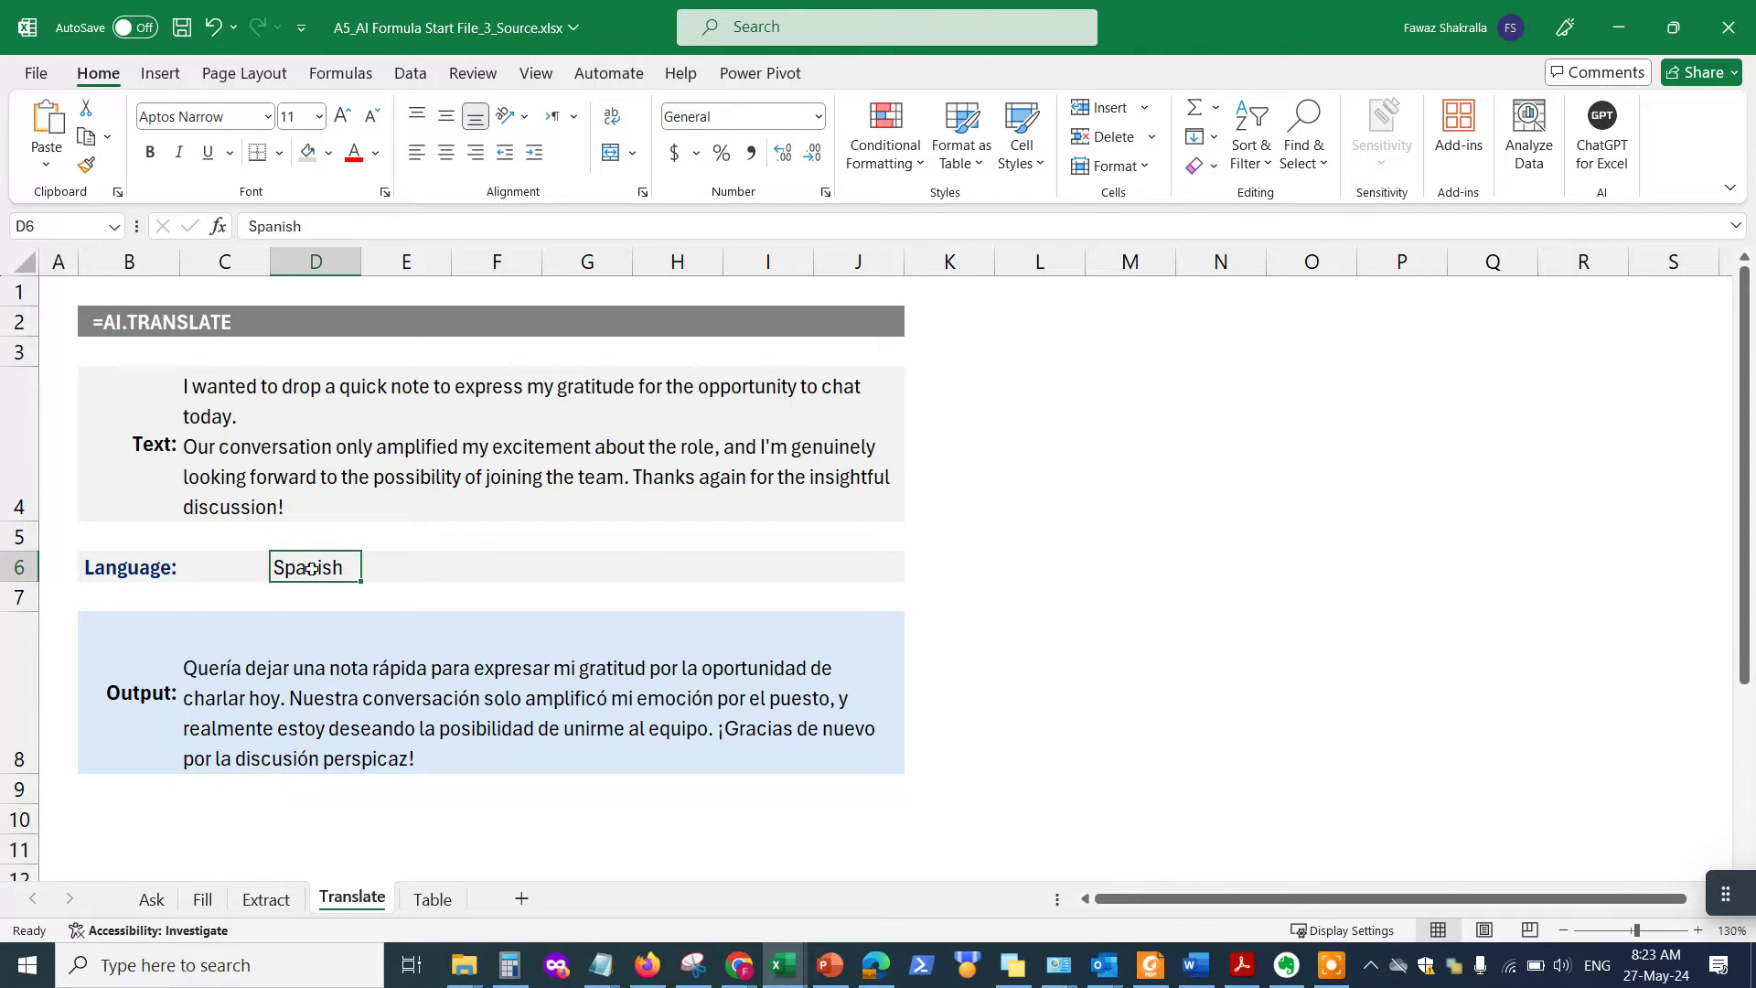
pyautogui.write('French')
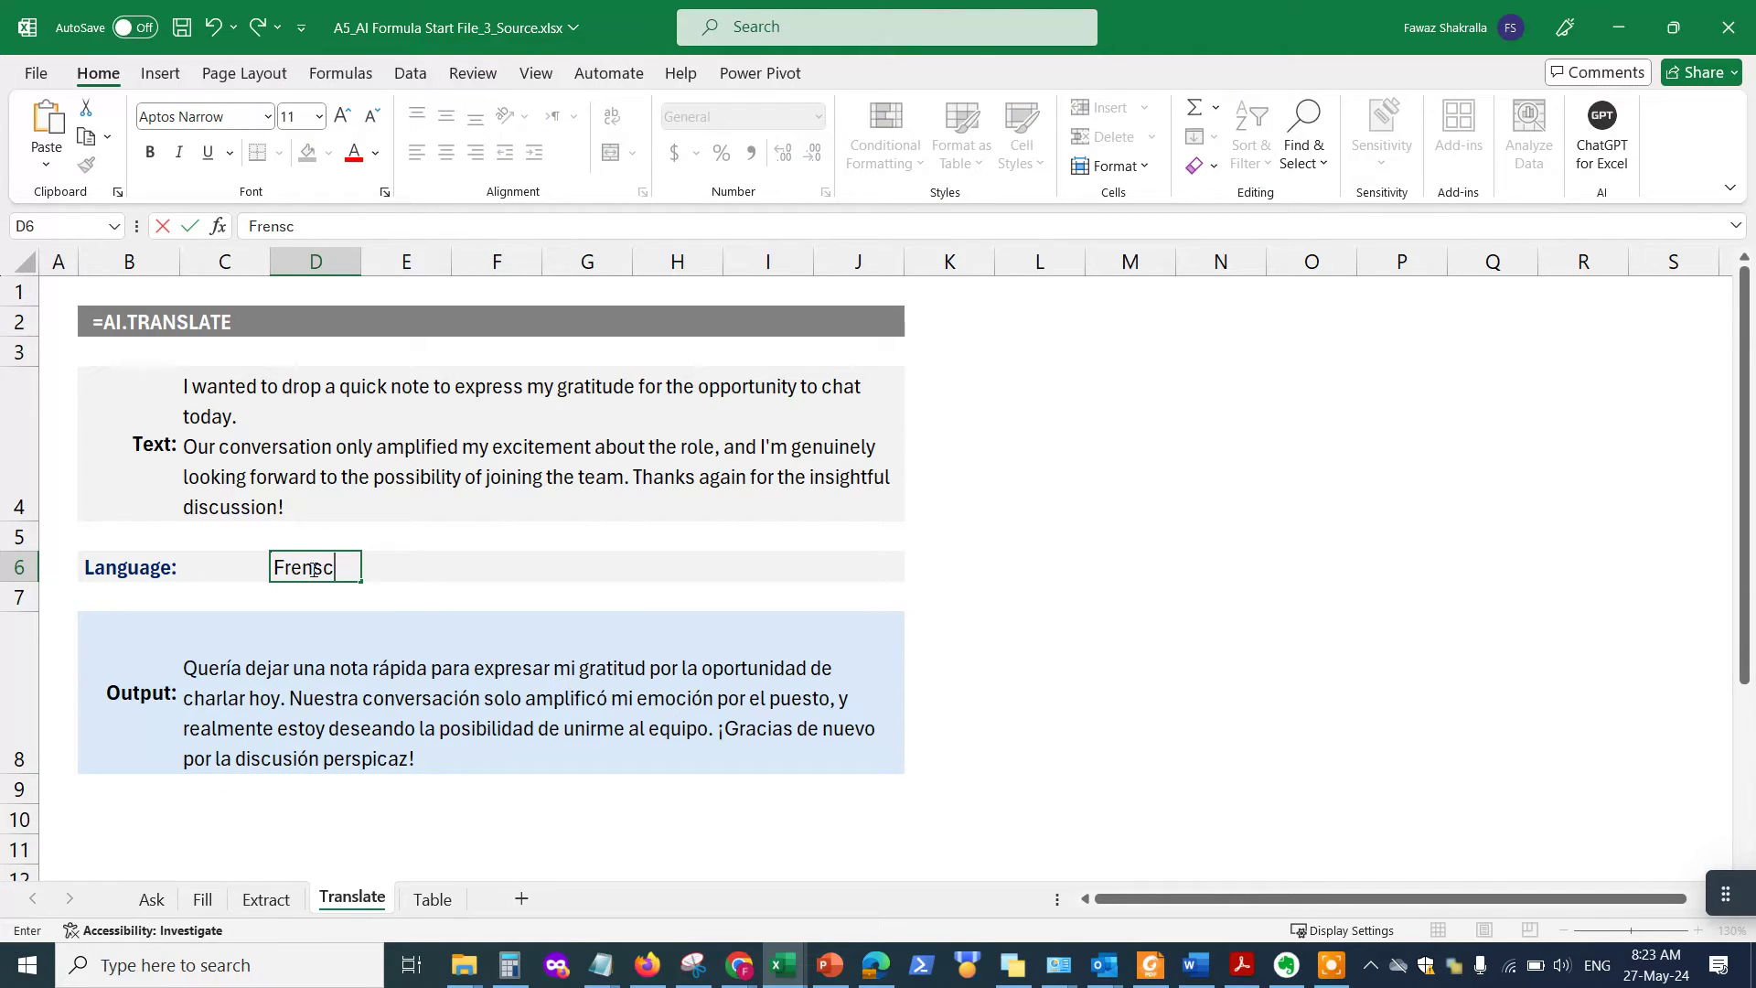
pyautogui.press('BackSpace')
pyautogui.write('h')
pyautogui.press('Return')
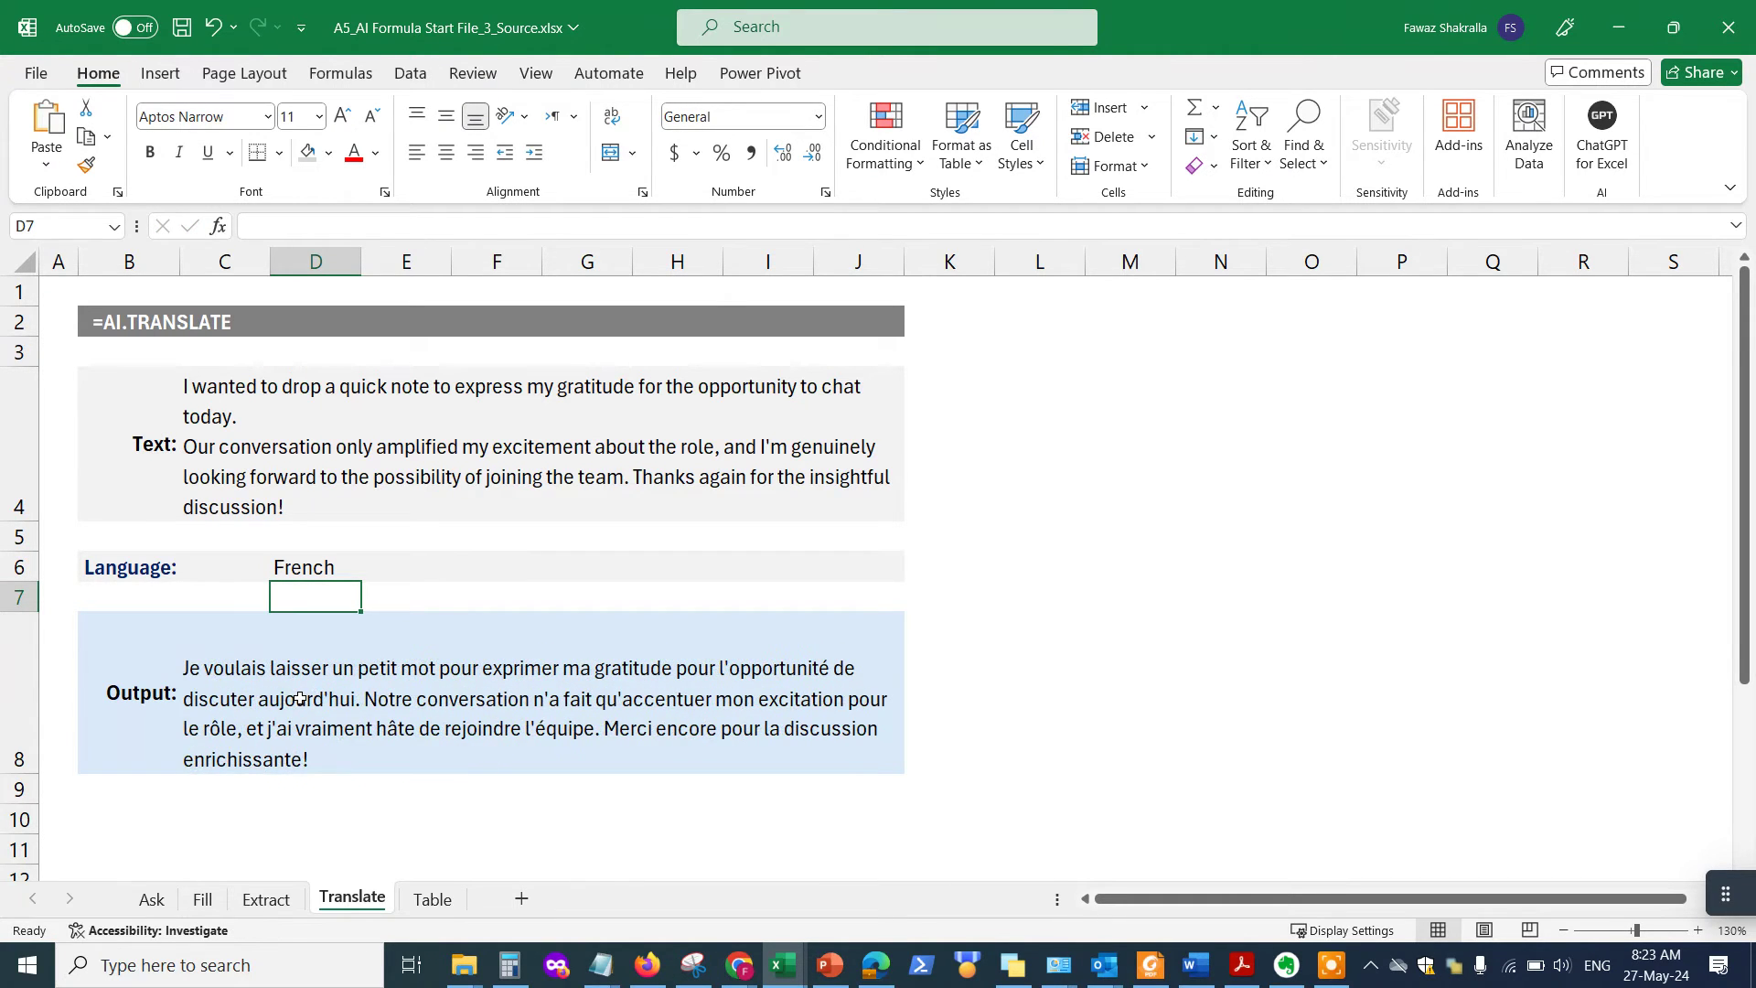
# - Change the language in D6 to Russian so the Output shows Russian
pyautogui.click(318, 568)
pyautogui.write('Ru')
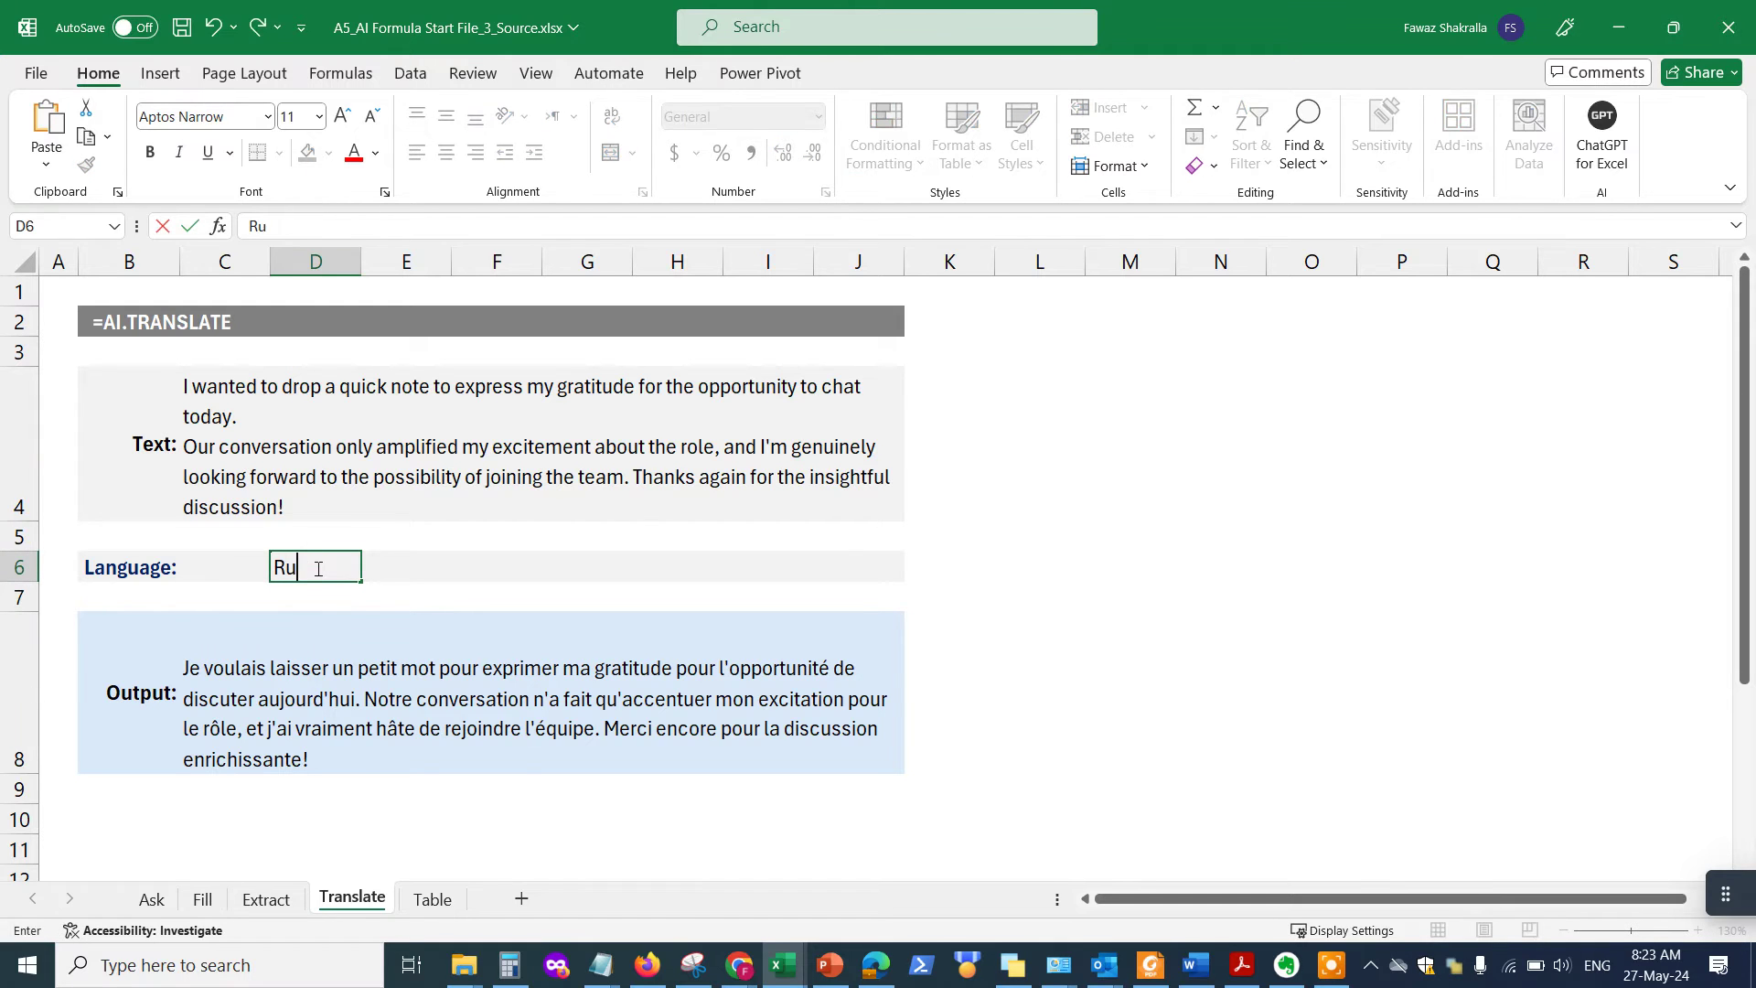
pyautogui.write('ssian')
pyautogui.press('Return')
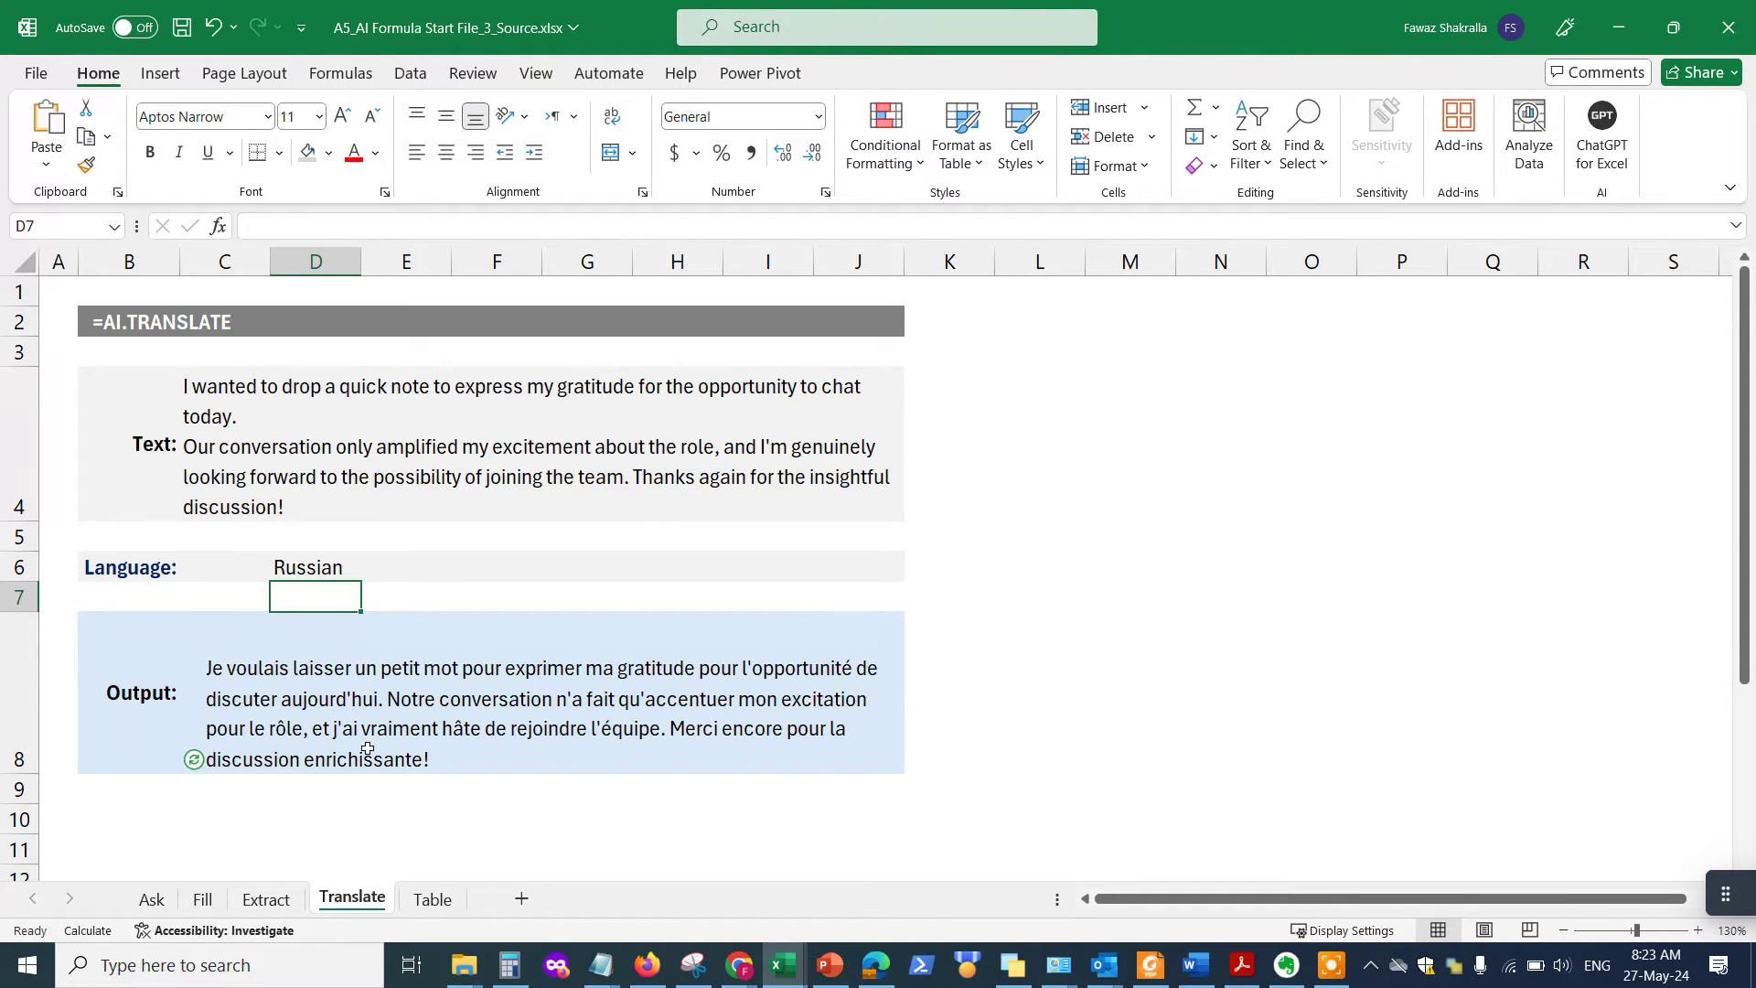
pyautogui.click(302, 564)
pyautogui.click(235, 796)
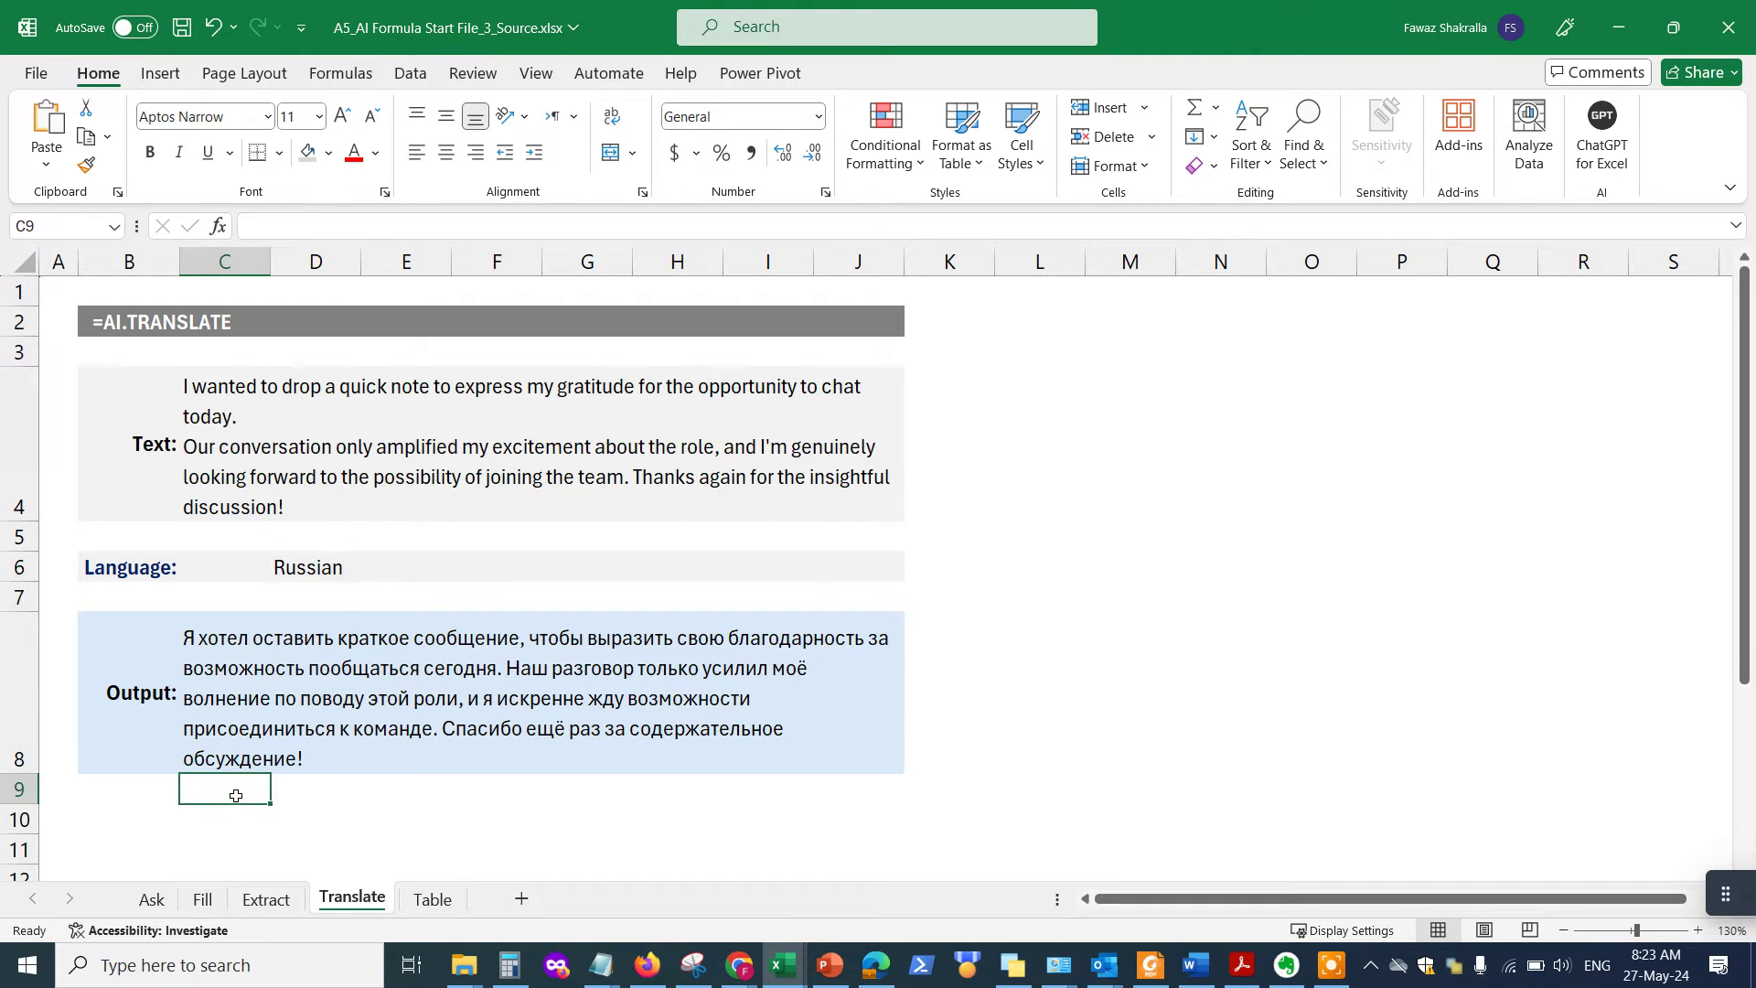
pyautogui.click(302, 572)
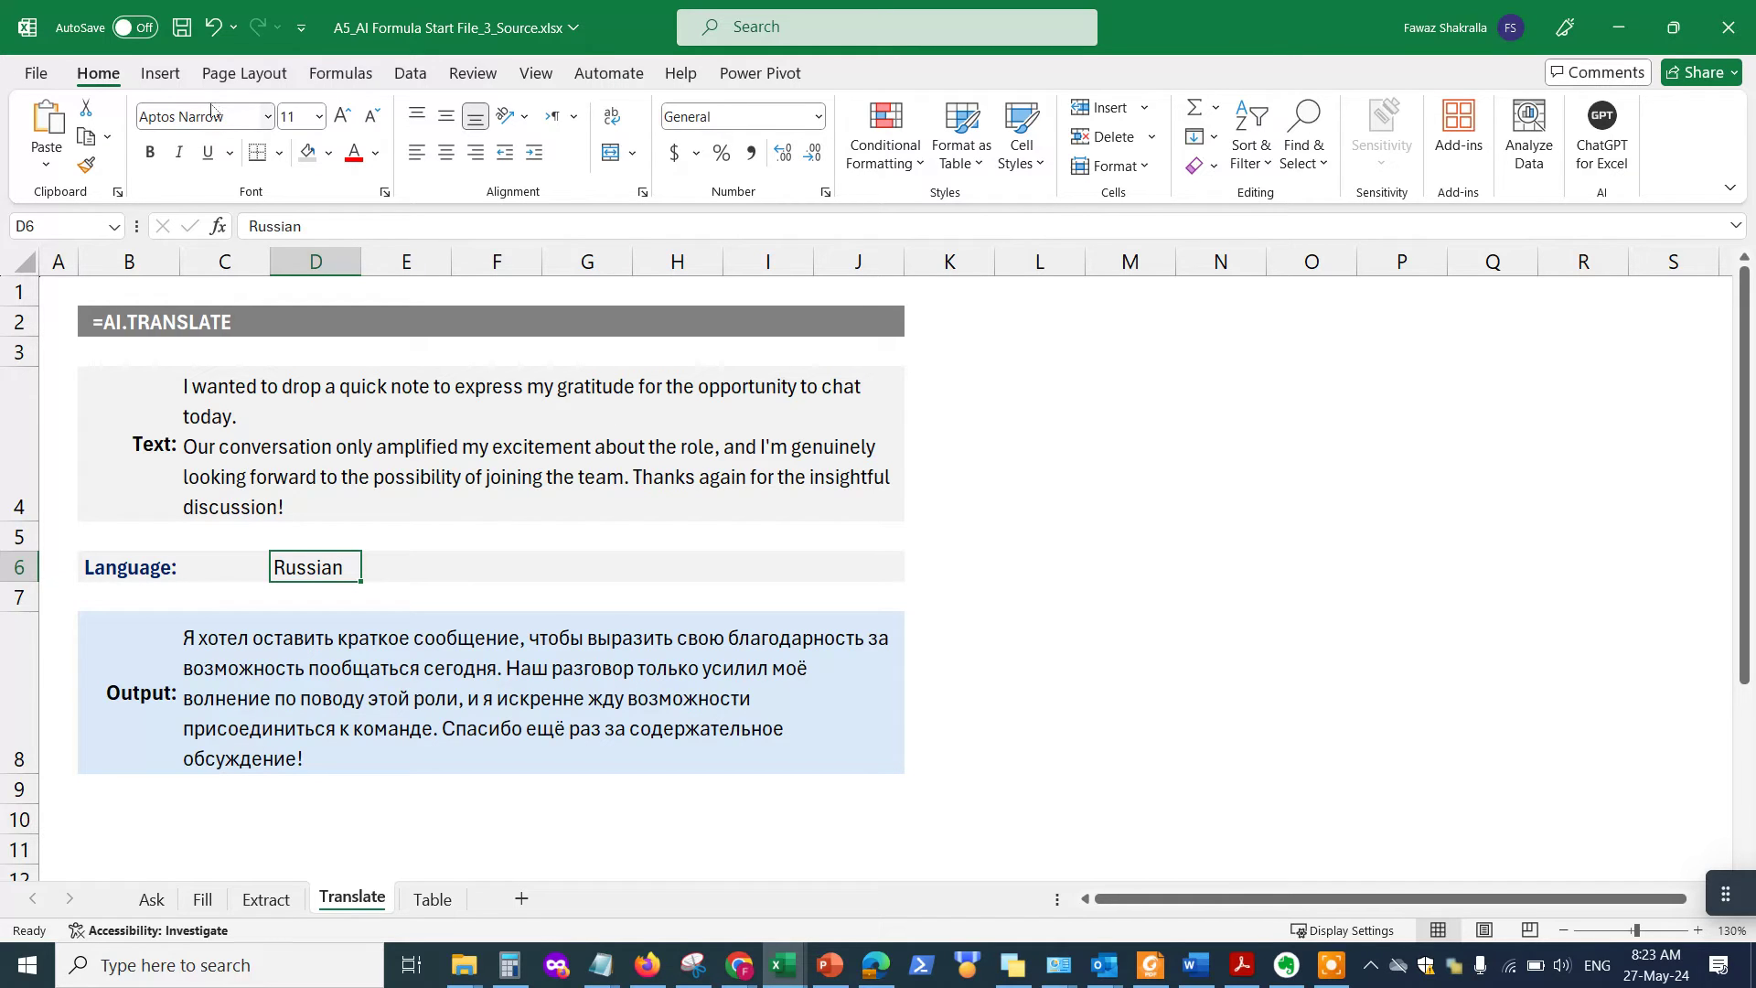
# - Give D6 a Data Validation list with source 'Spanish, Russian, Japanese, Arabic'
pyautogui.click(409, 74)
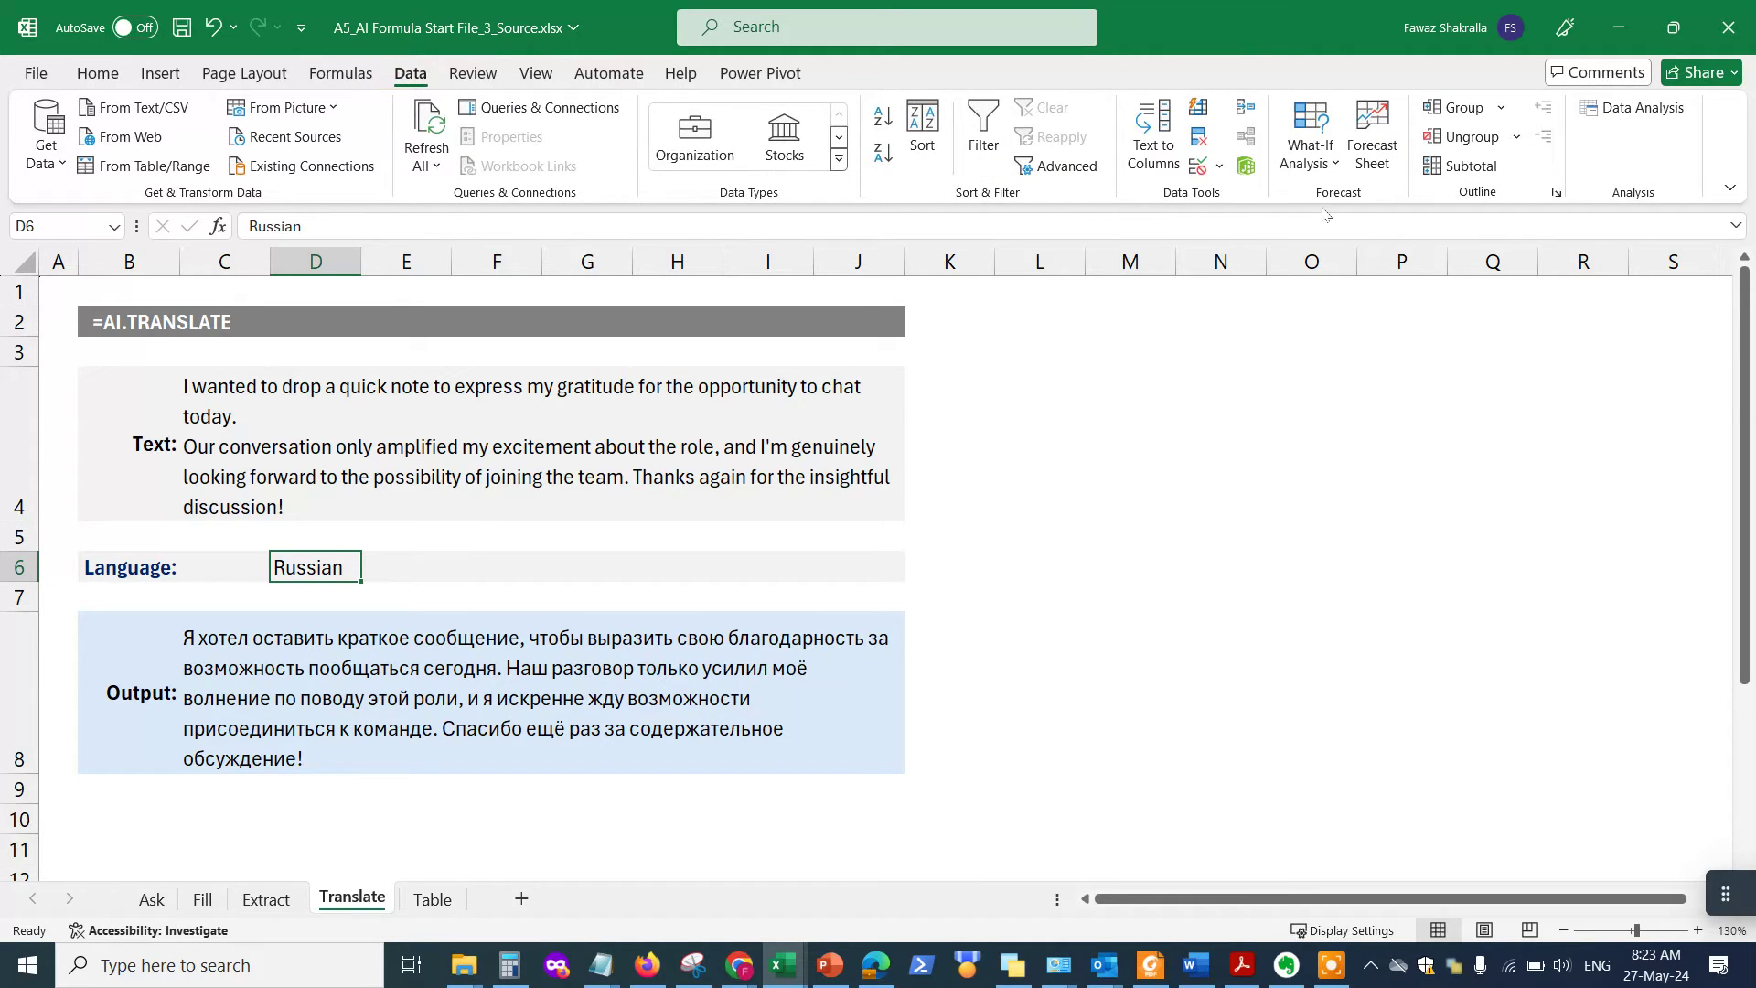
pyautogui.click(1221, 167)
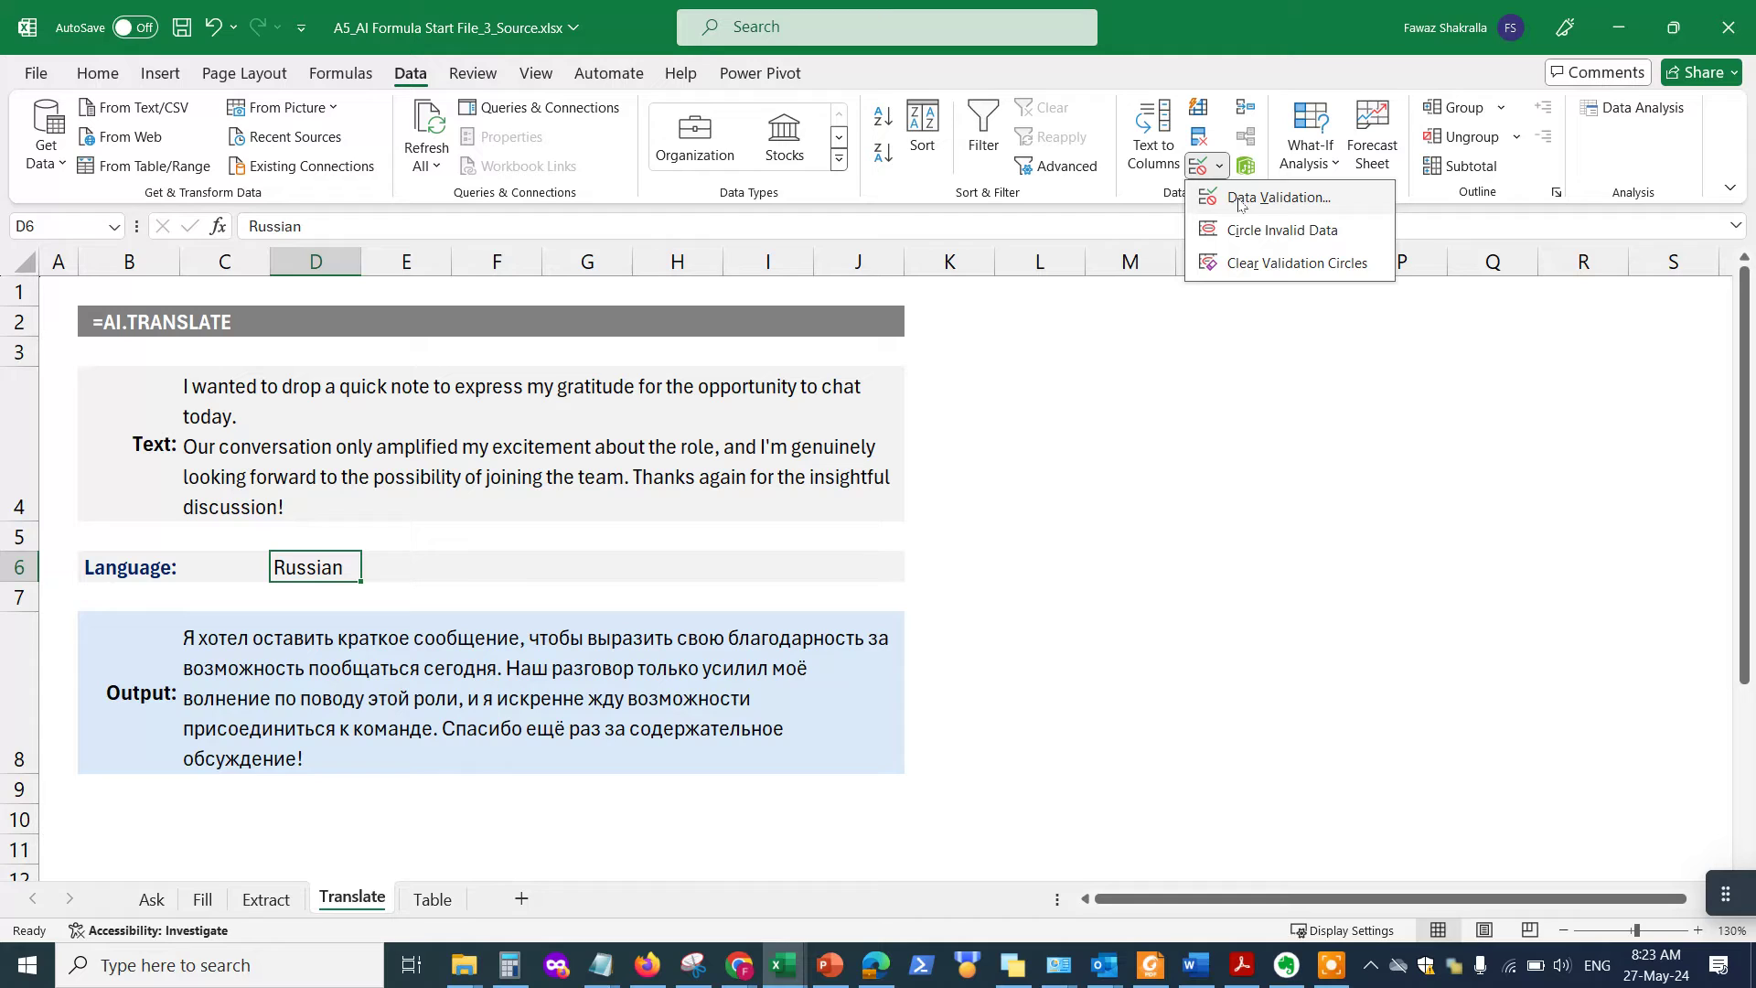
pyautogui.click(1241, 199)
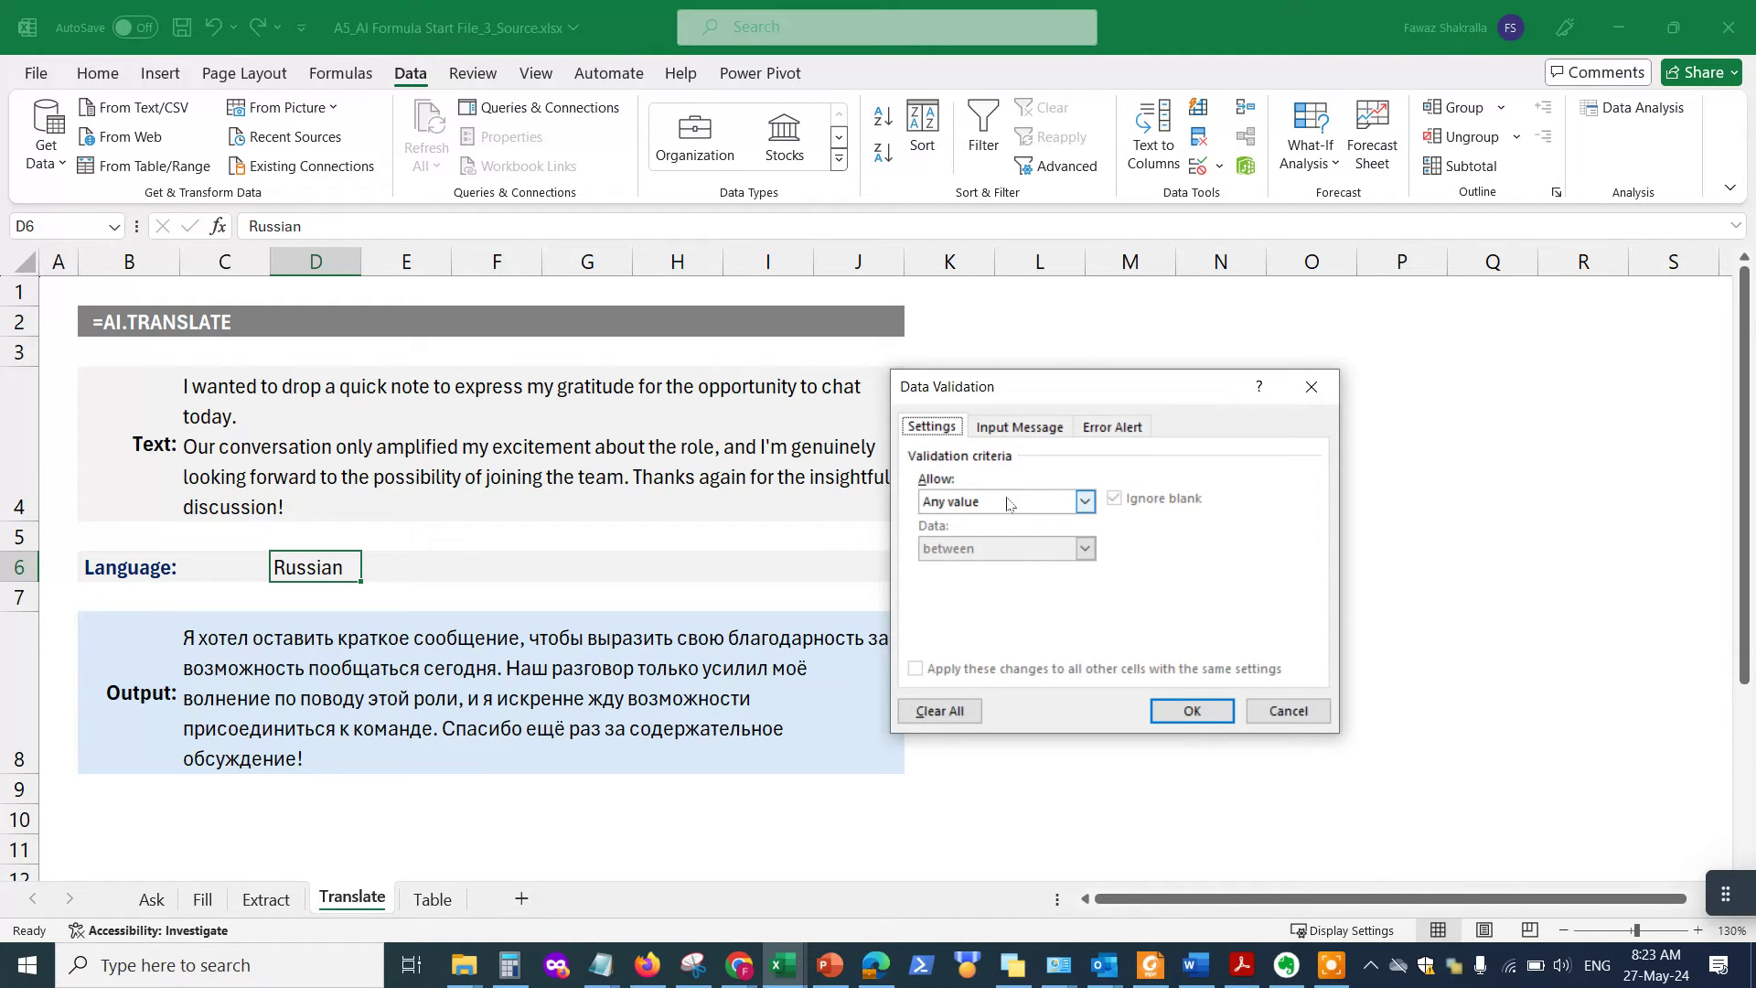
pyautogui.click(1084, 503)
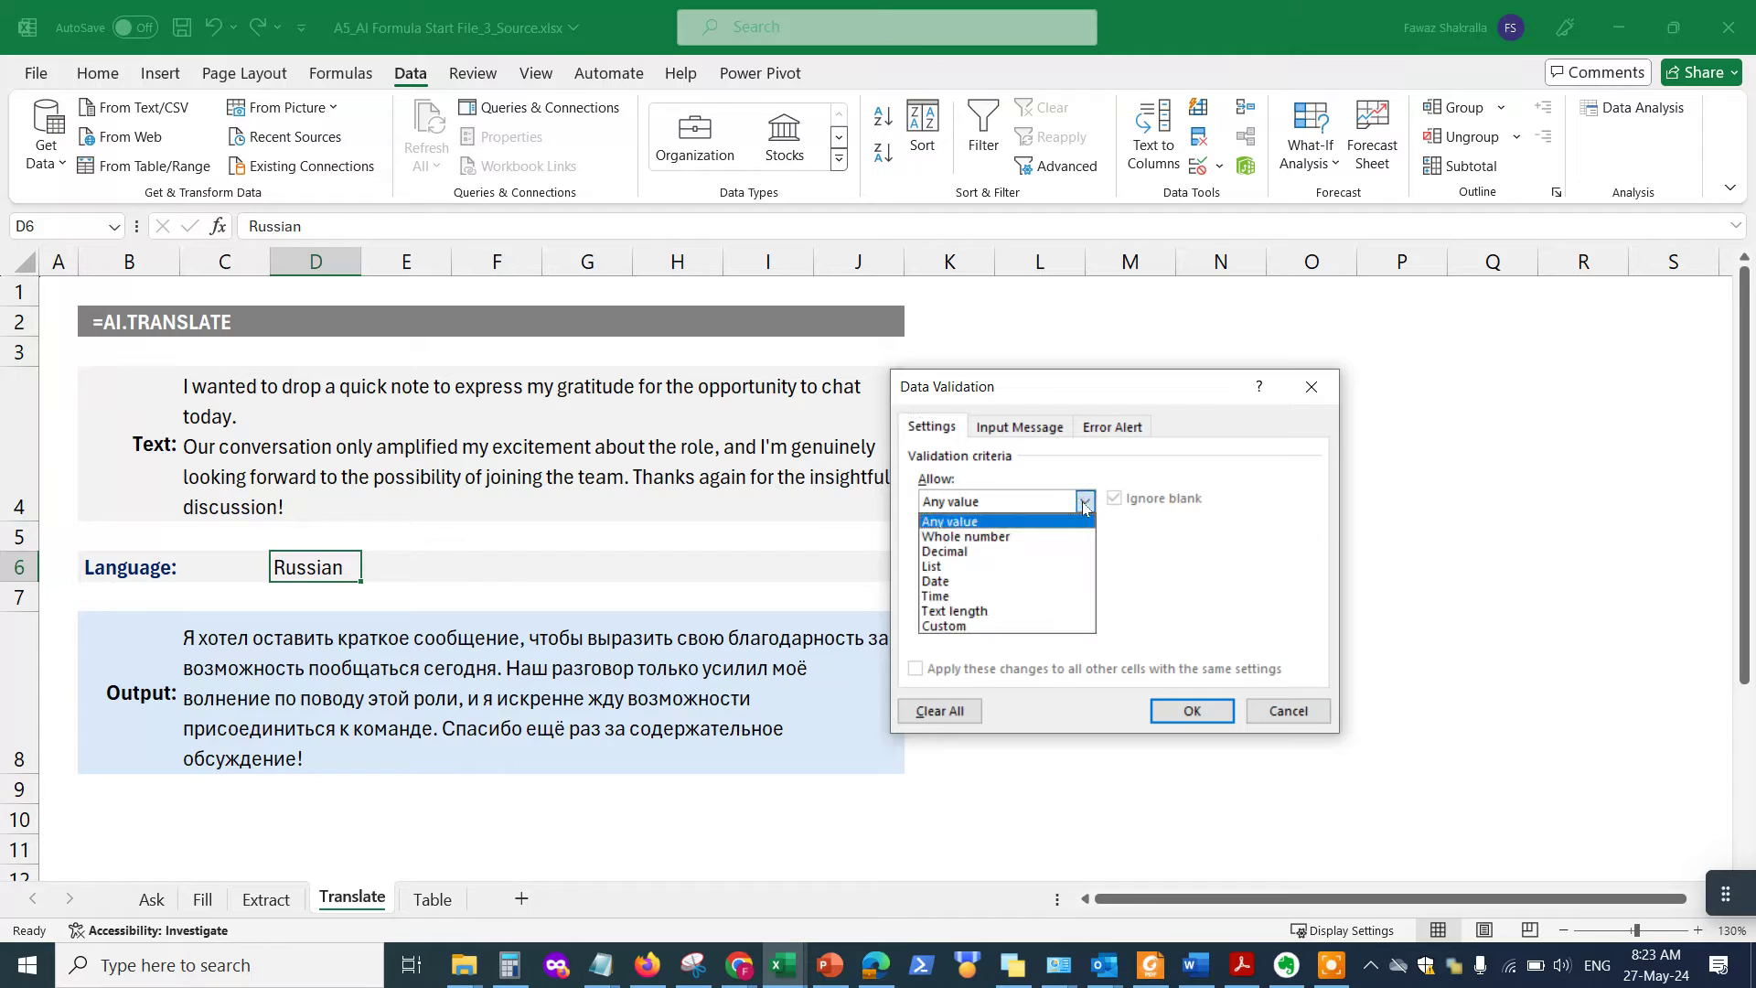
pyautogui.click(969, 575)
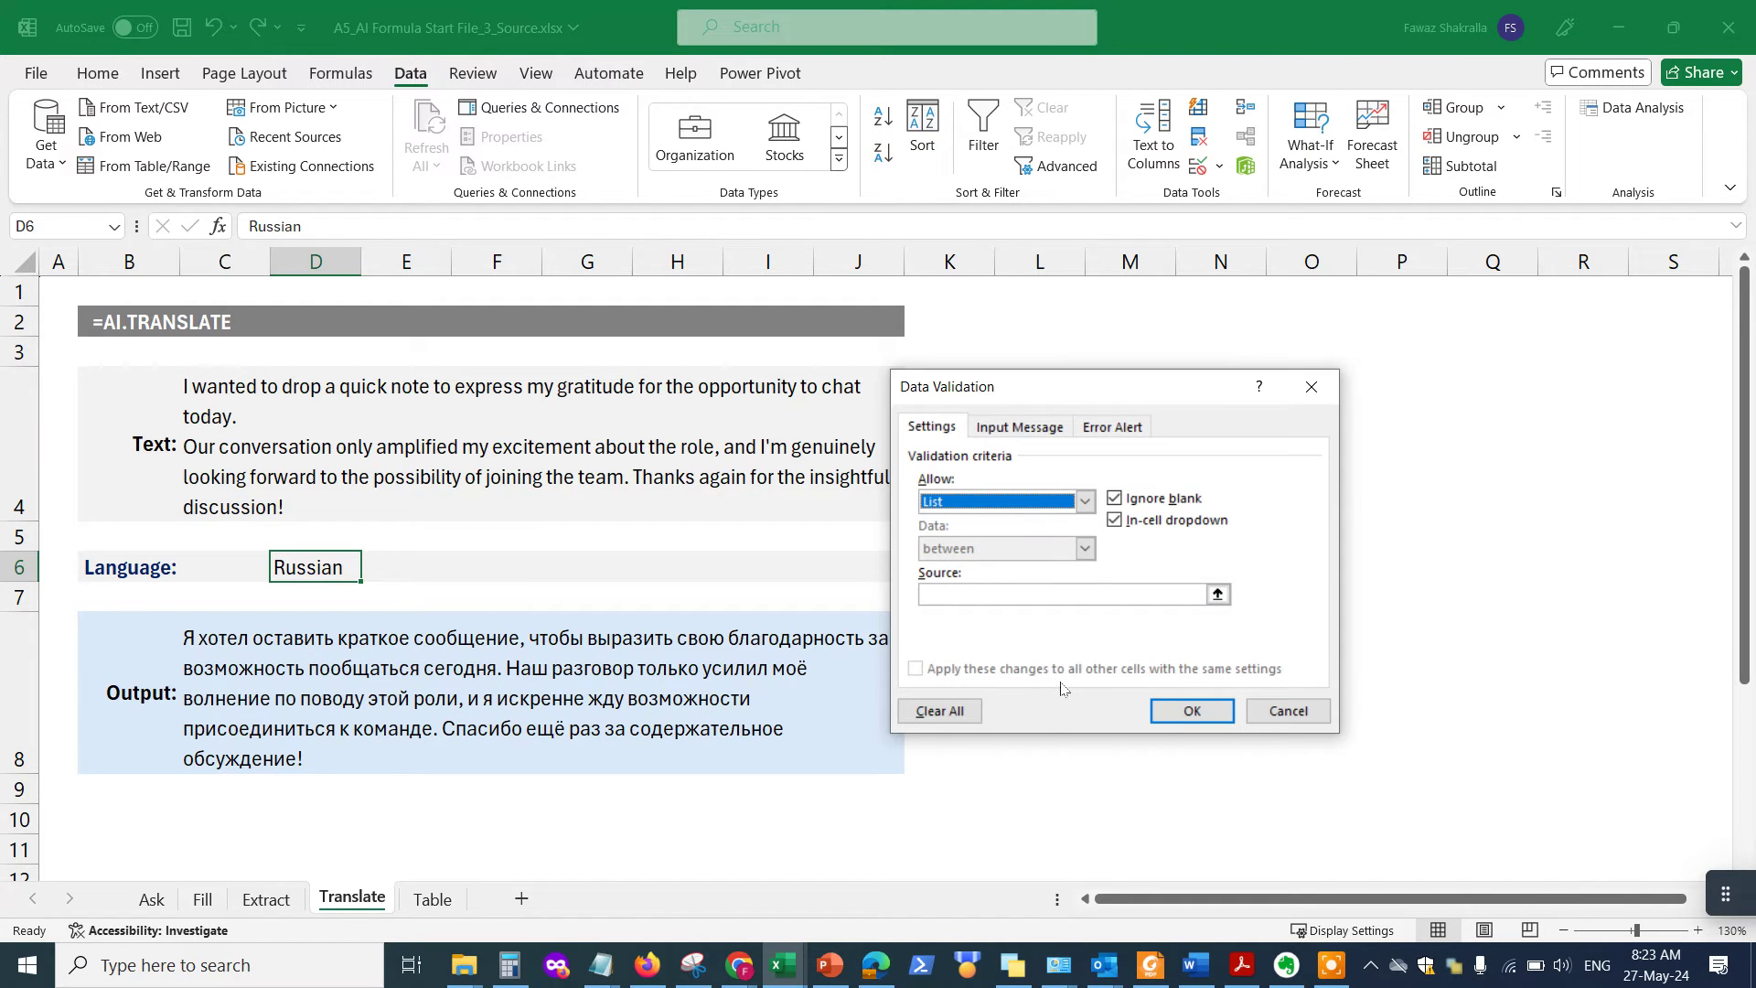
pyautogui.click(1012, 591)
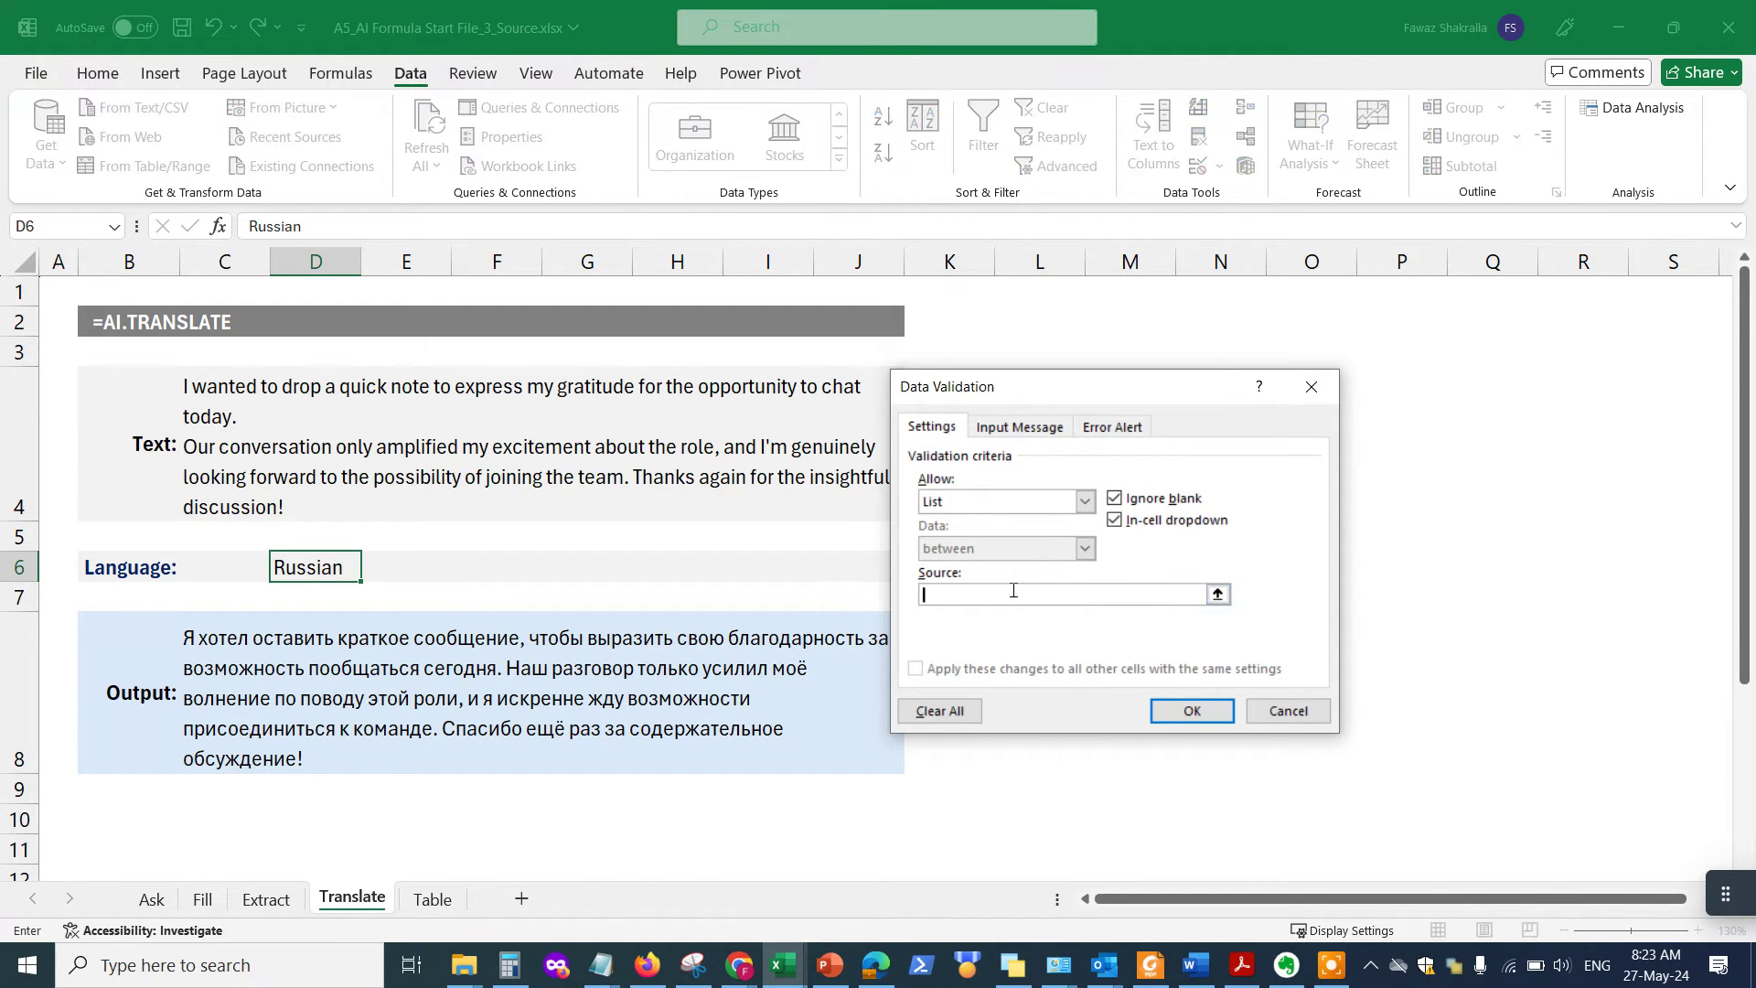
pyautogui.write('Spanish, Russian, Japanese, Arabic')
# - Apply the dropdown, then pick Spanish, Japanese, and finally Arabic in D6
pyautogui.click(1180, 712)
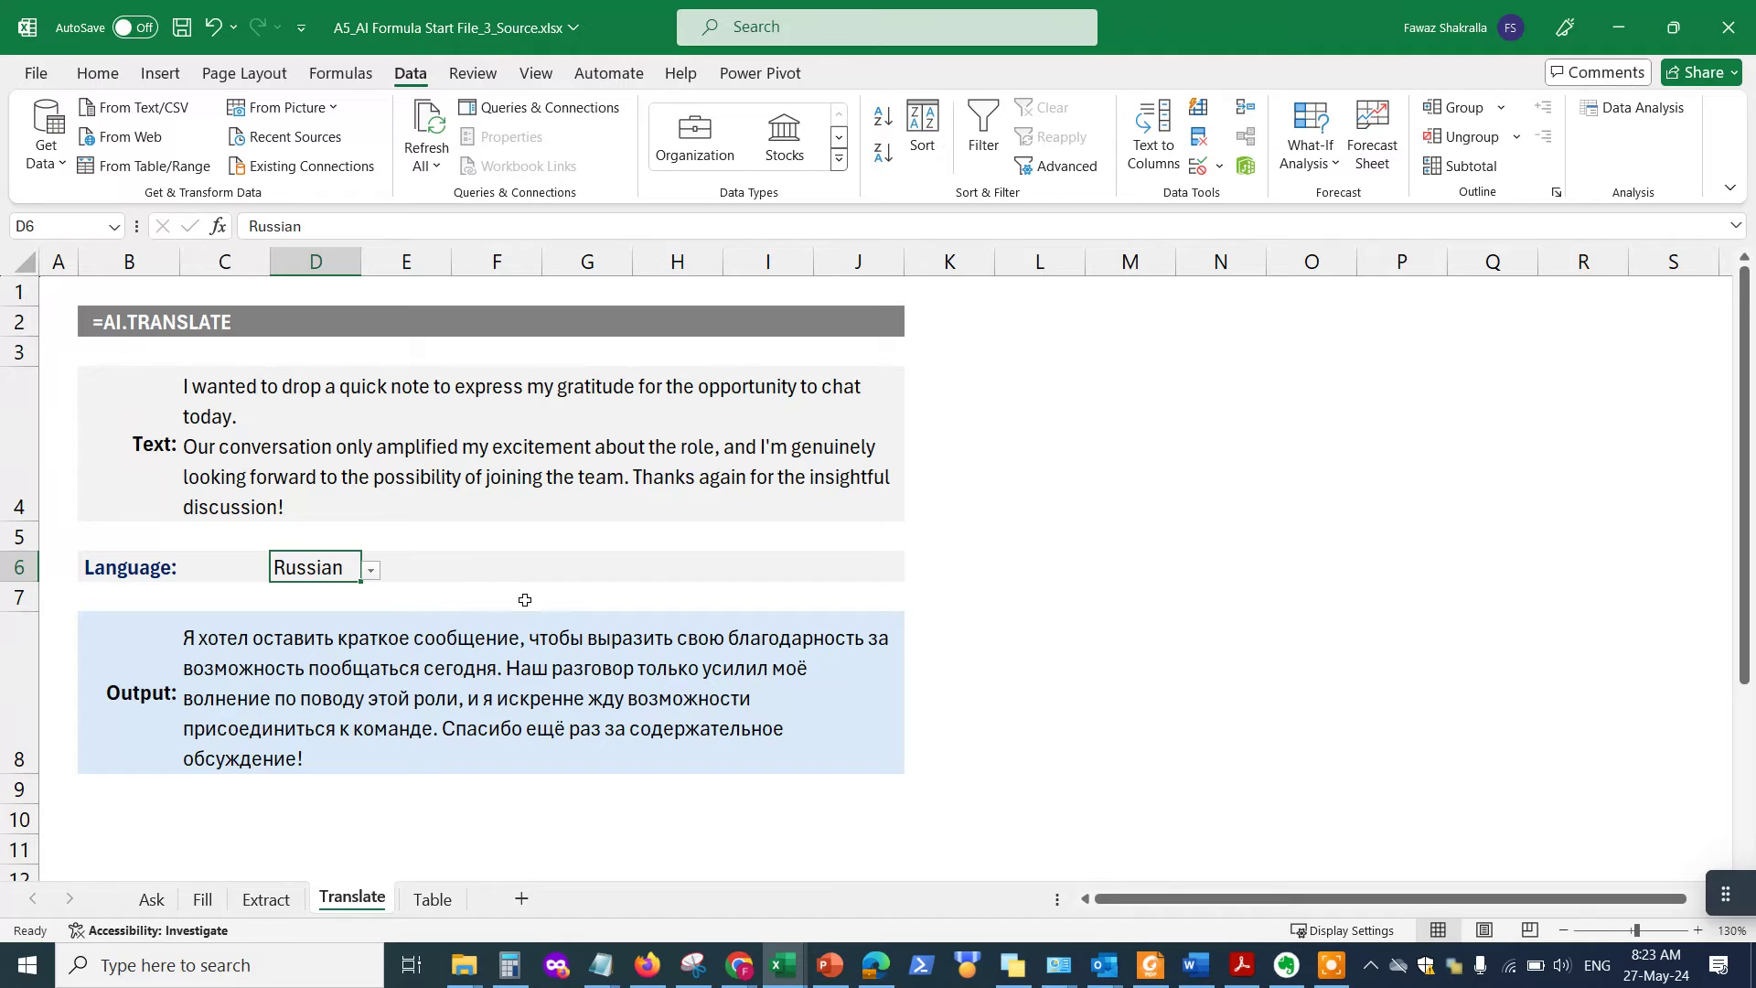
pyautogui.click(371, 572)
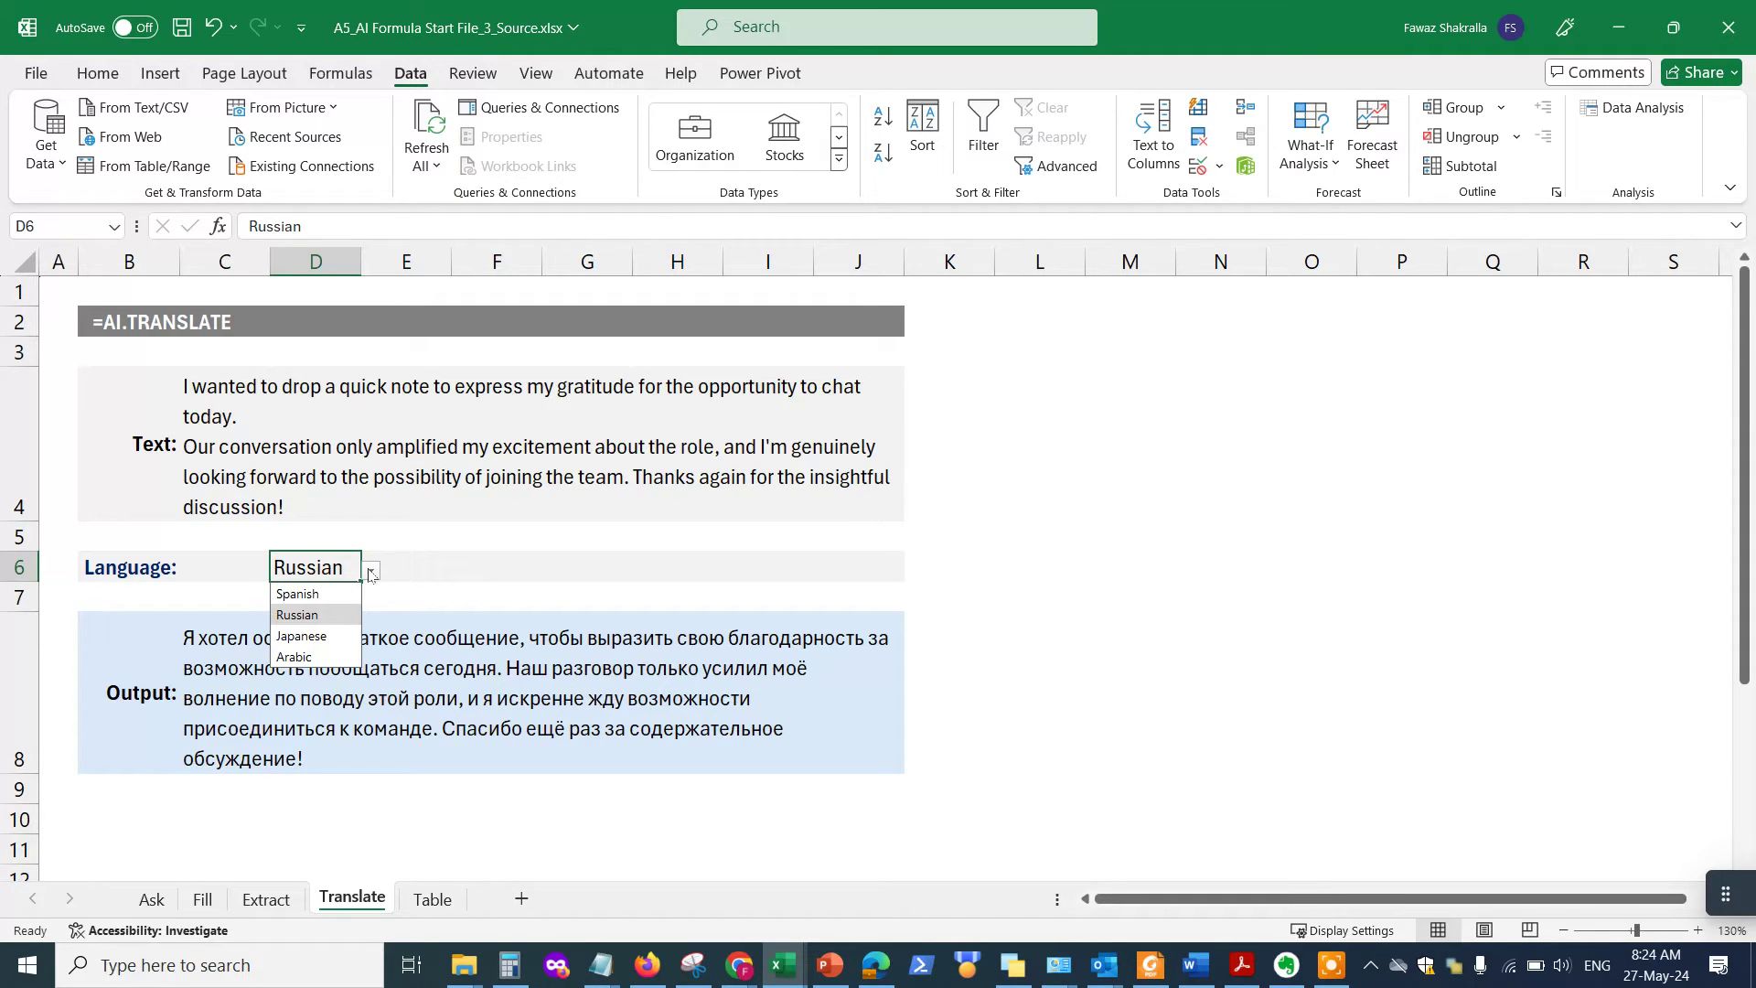
pyautogui.click(326, 595)
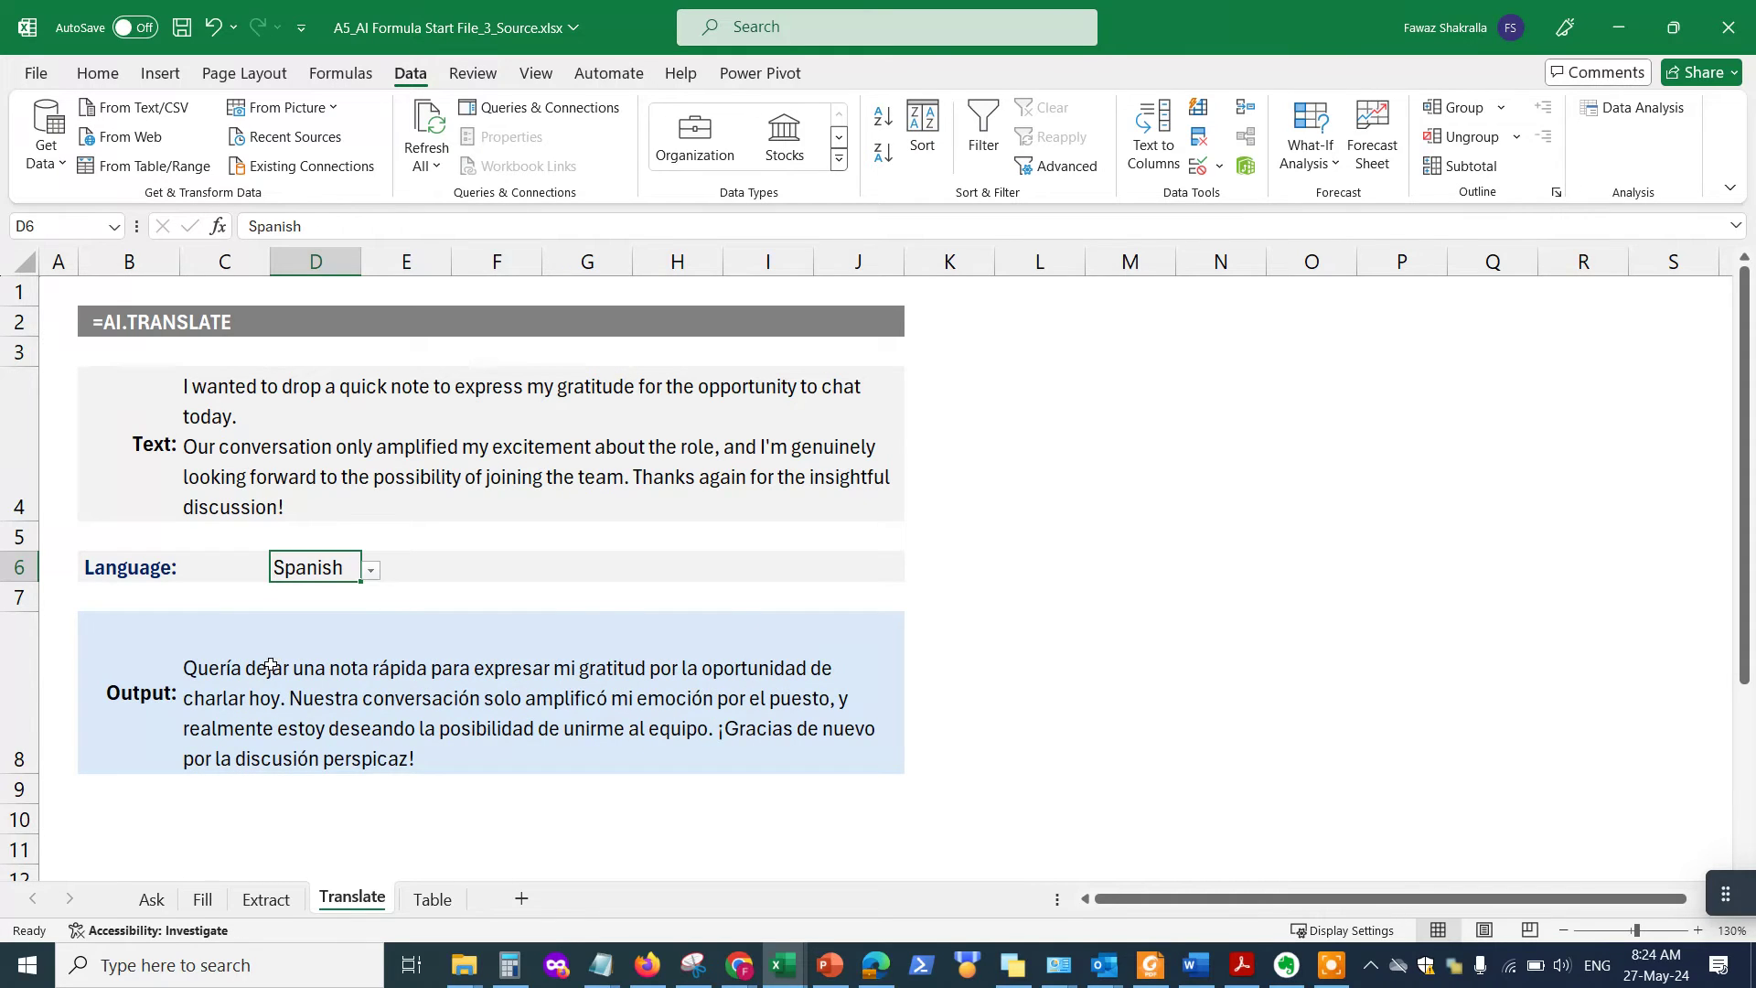
pyautogui.click(371, 570)
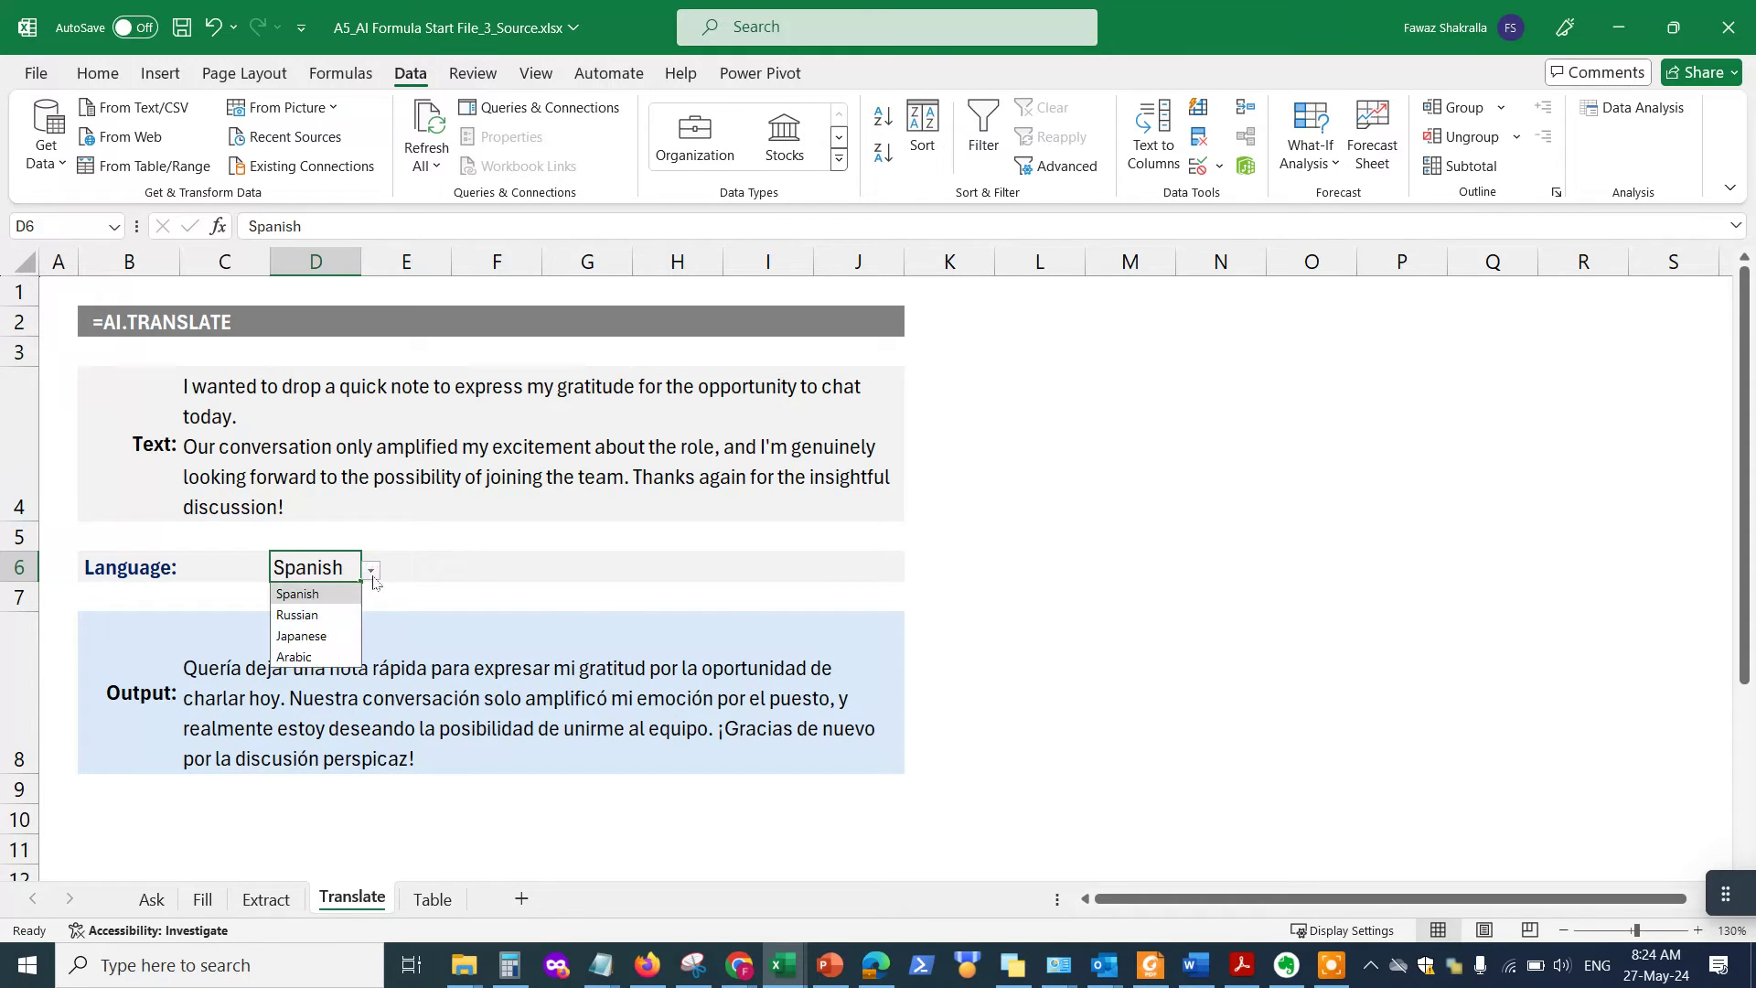
pyautogui.click(336, 638)
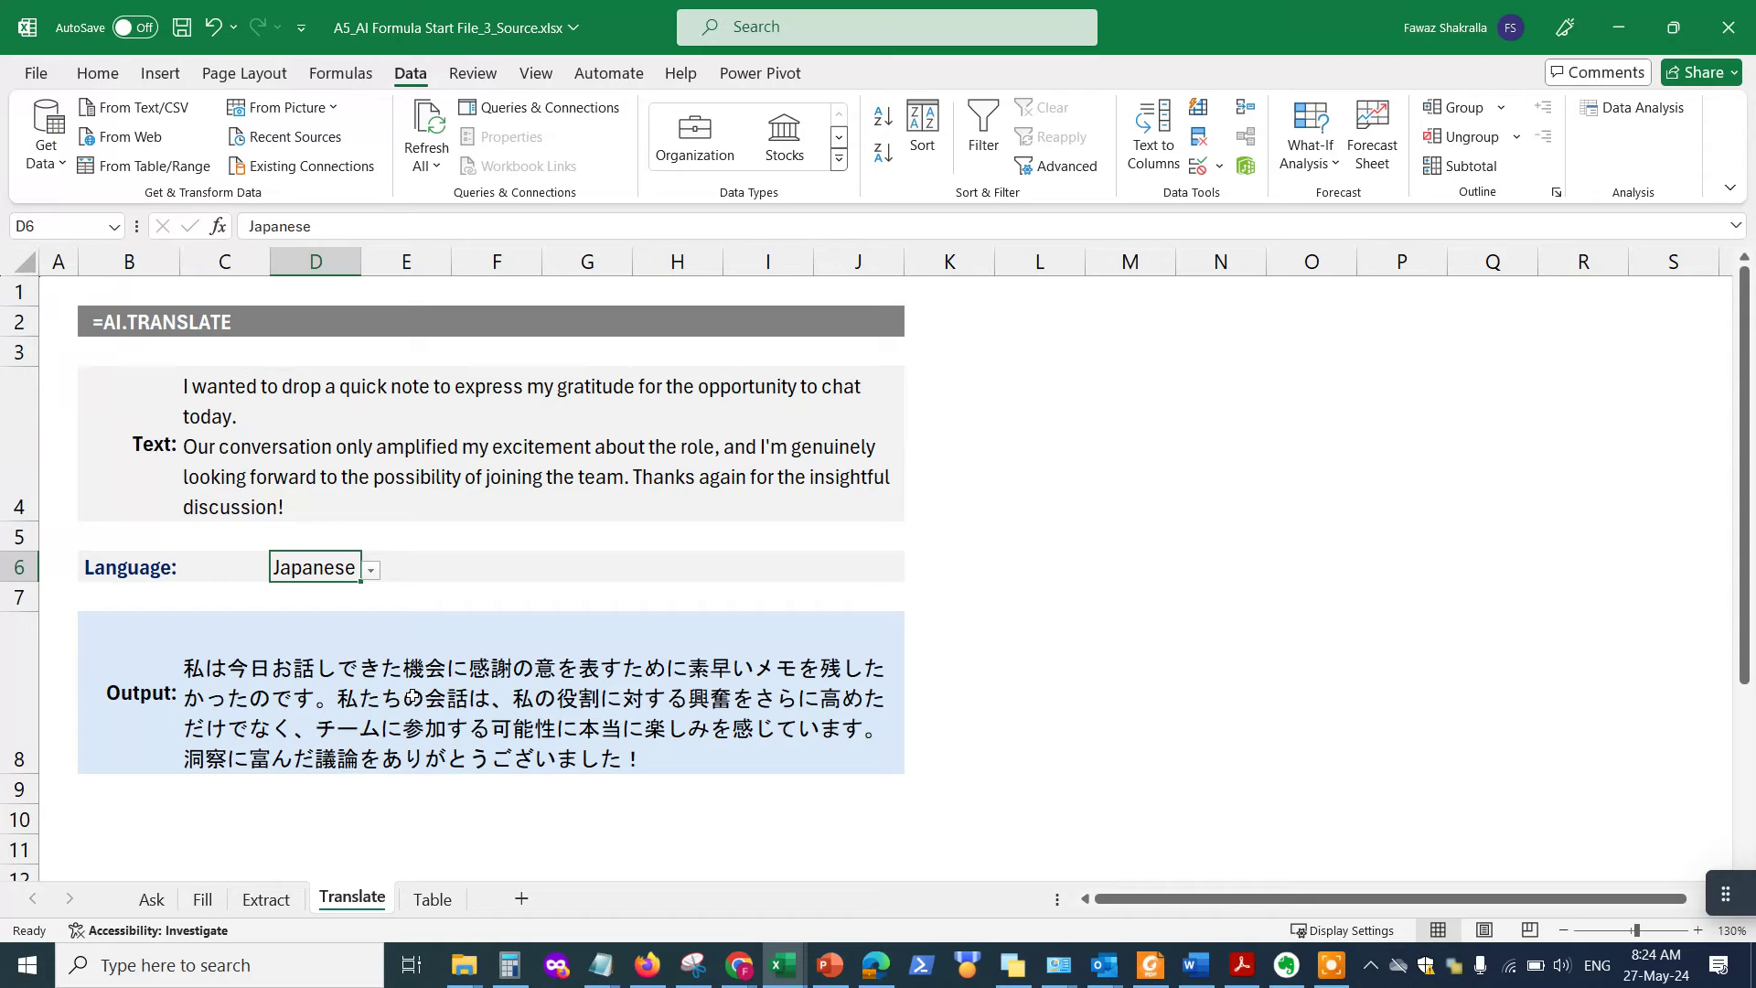
pyautogui.click(371, 570)
pyautogui.click(320, 658)
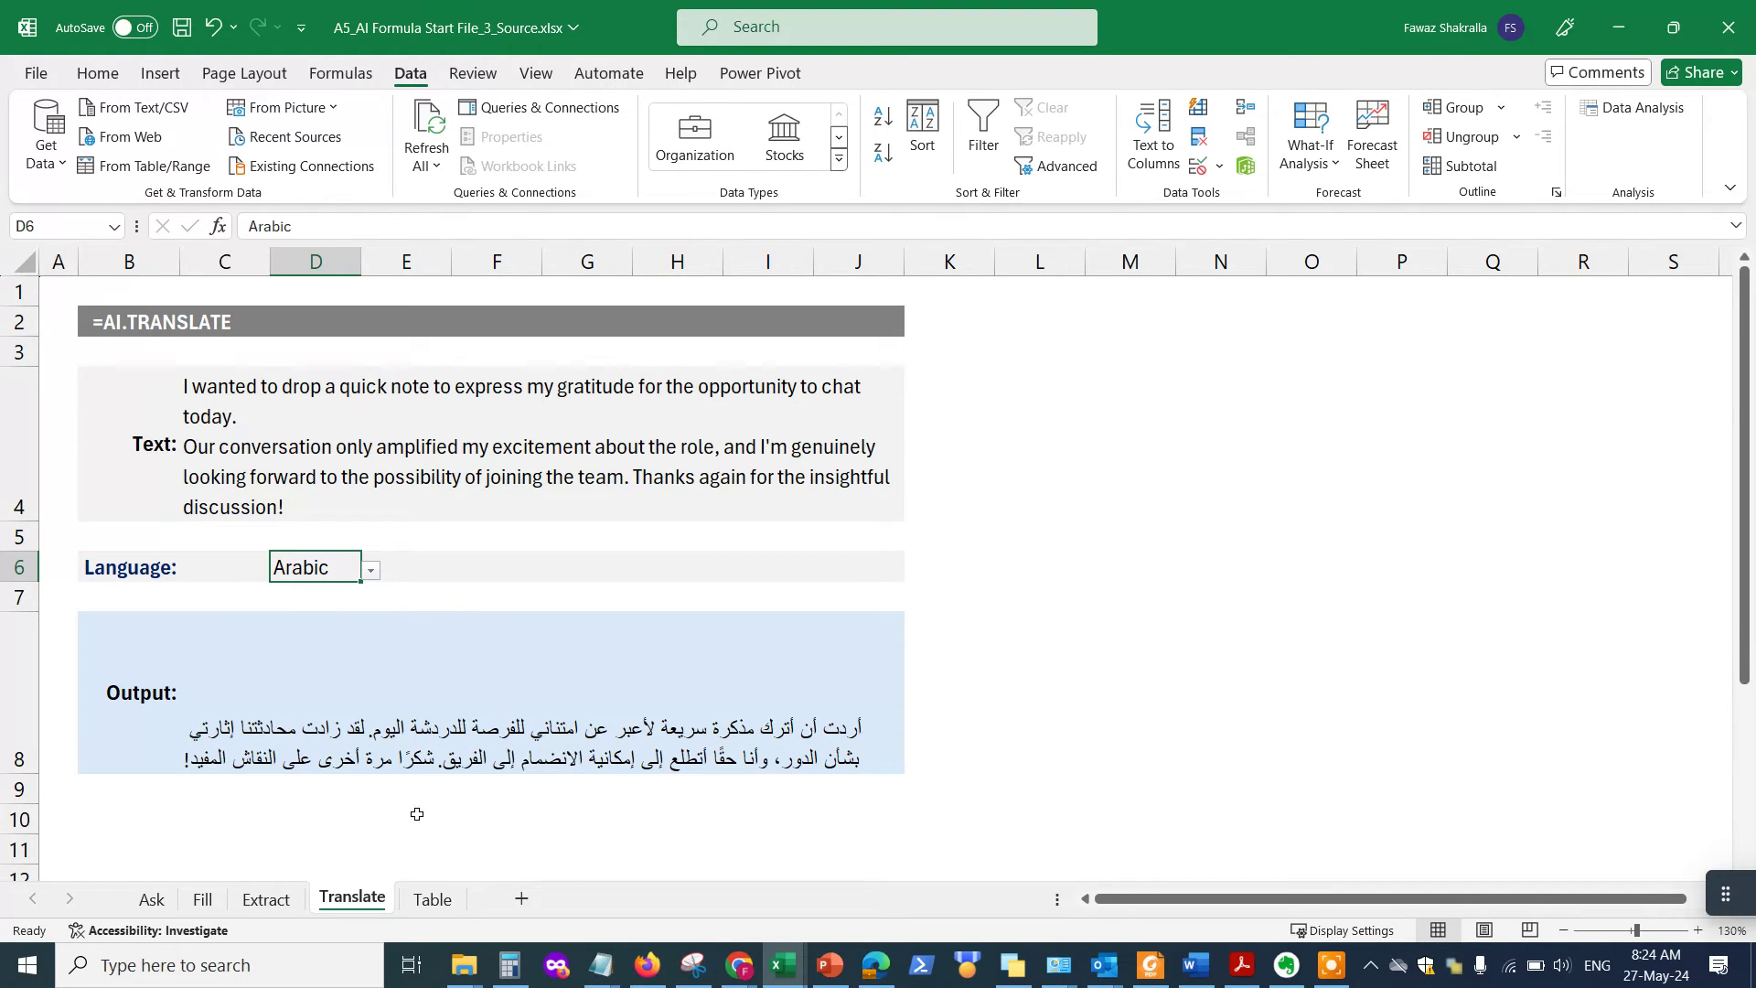
# - On the Table sheet, enter =AI.TABLE(C23) in C24 for Microsoft's 2019–2021 net profit
pyautogui.click(425, 900)
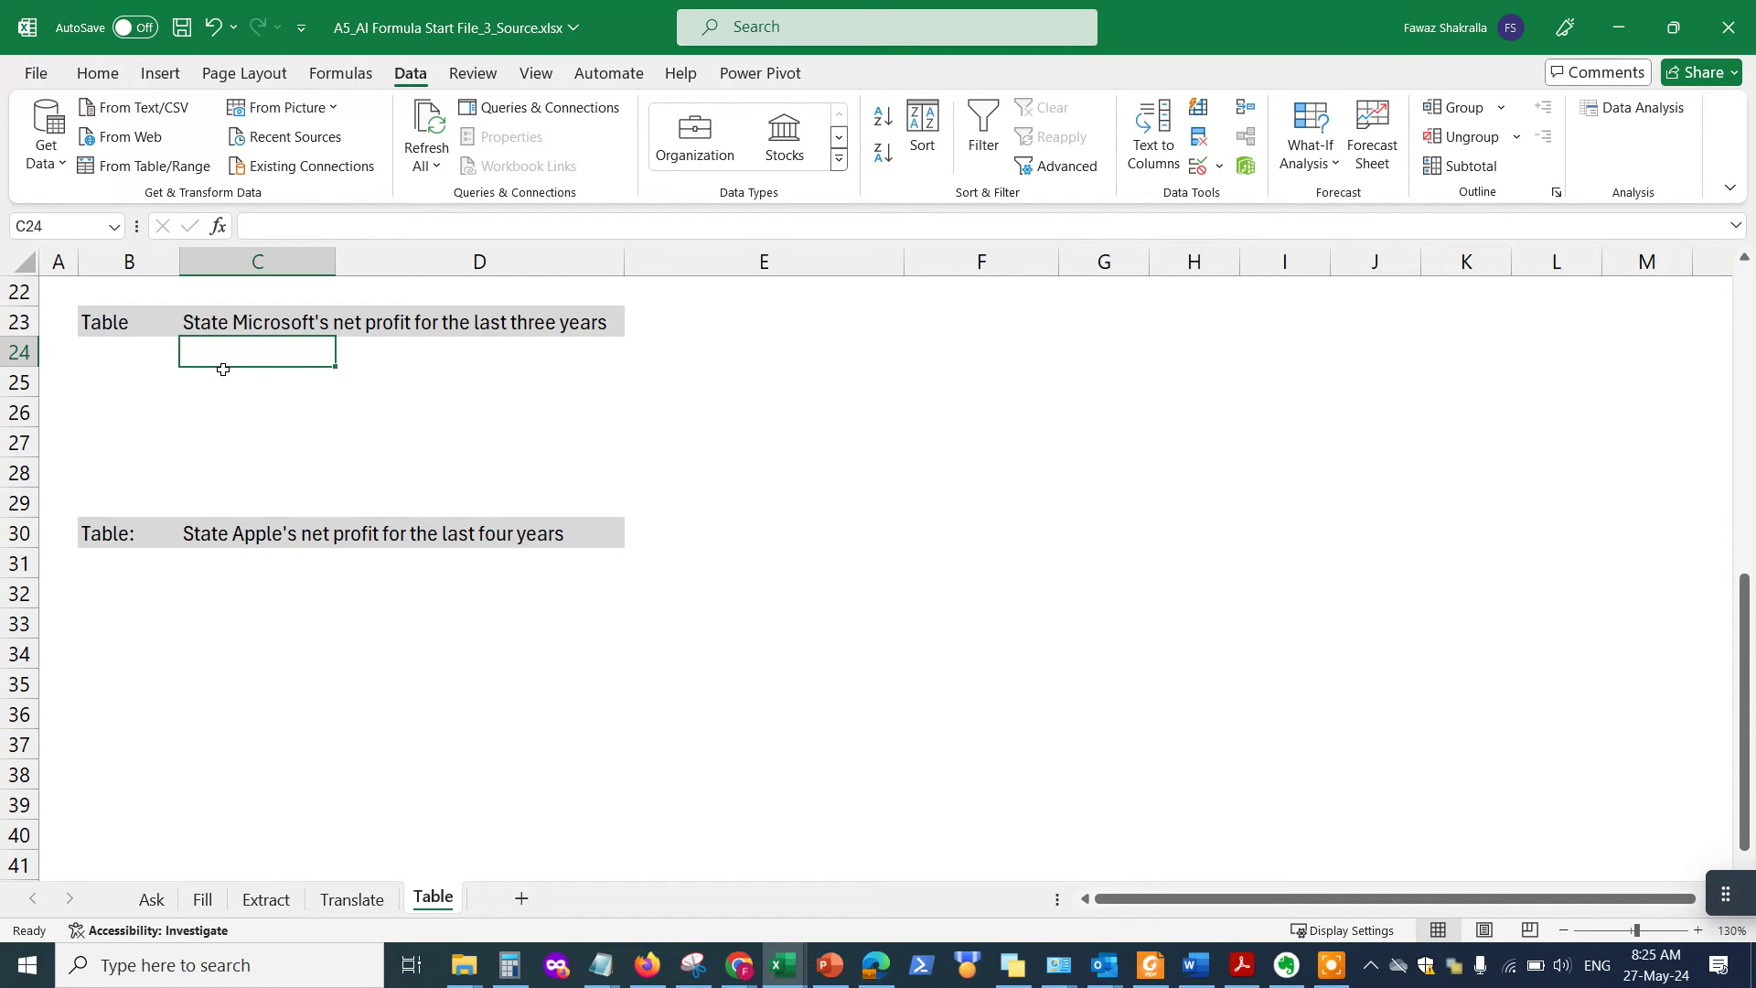
pyautogui.write('=AI.')
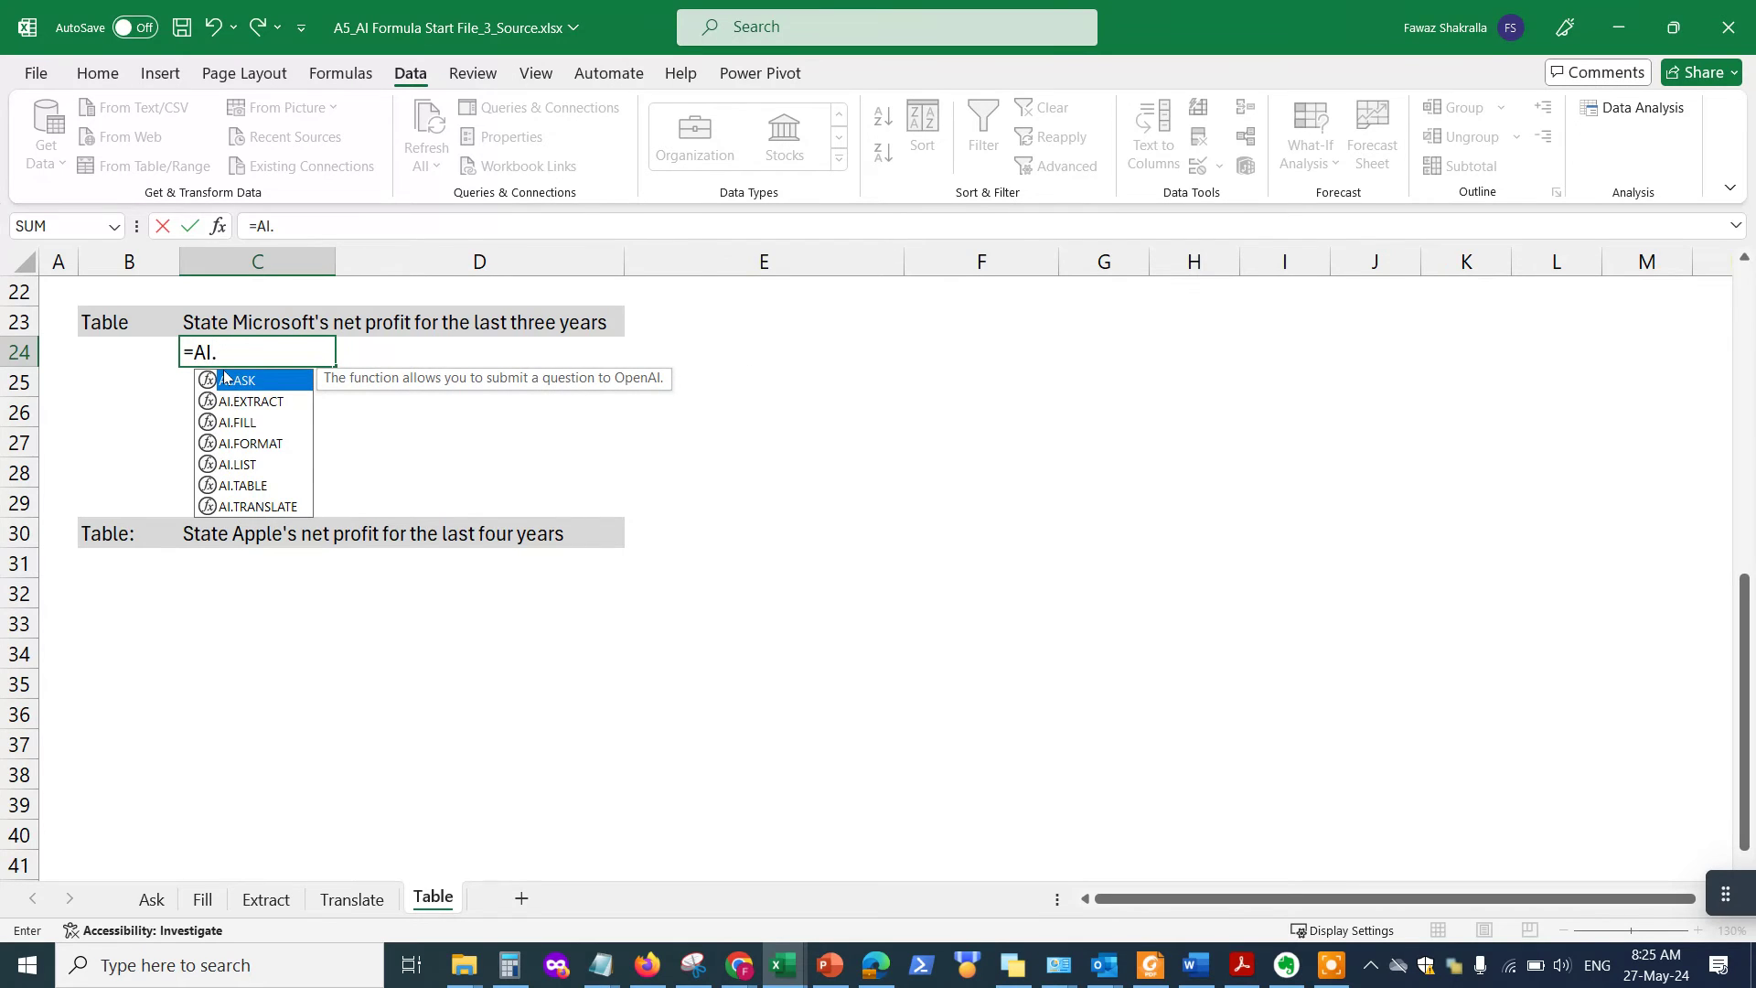
pyautogui.write('table')
pyautogui.press('Tab')
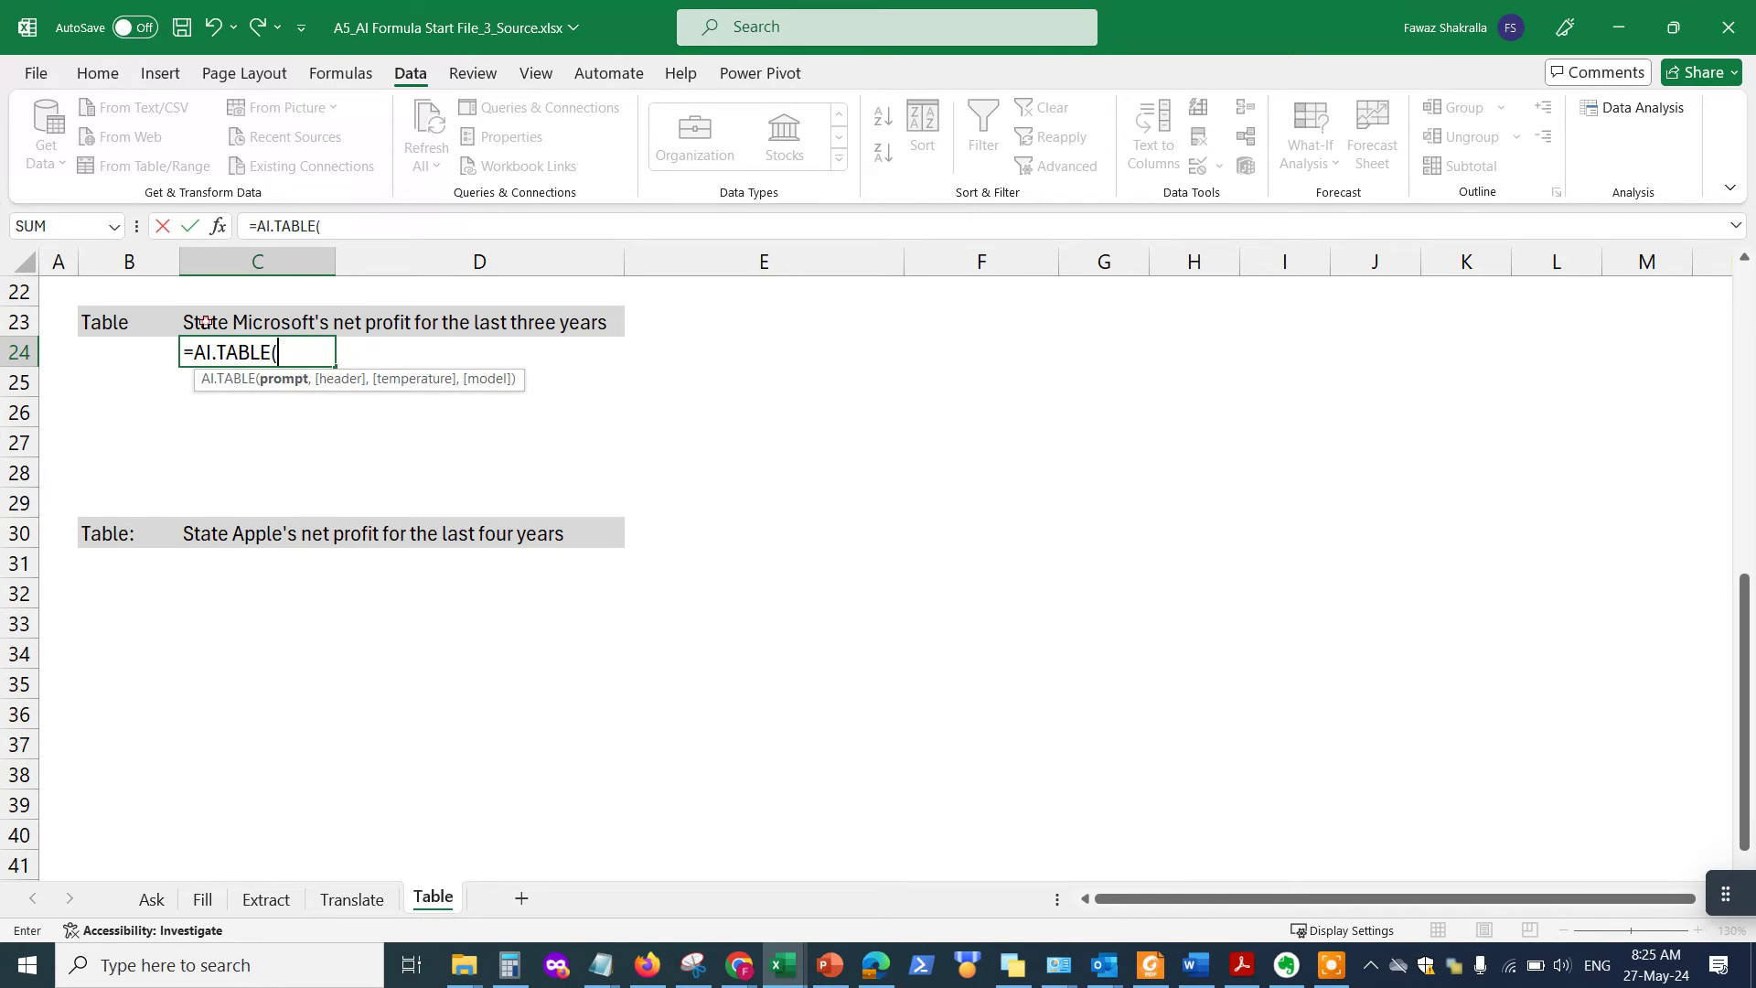
pyautogui.click(205, 321)
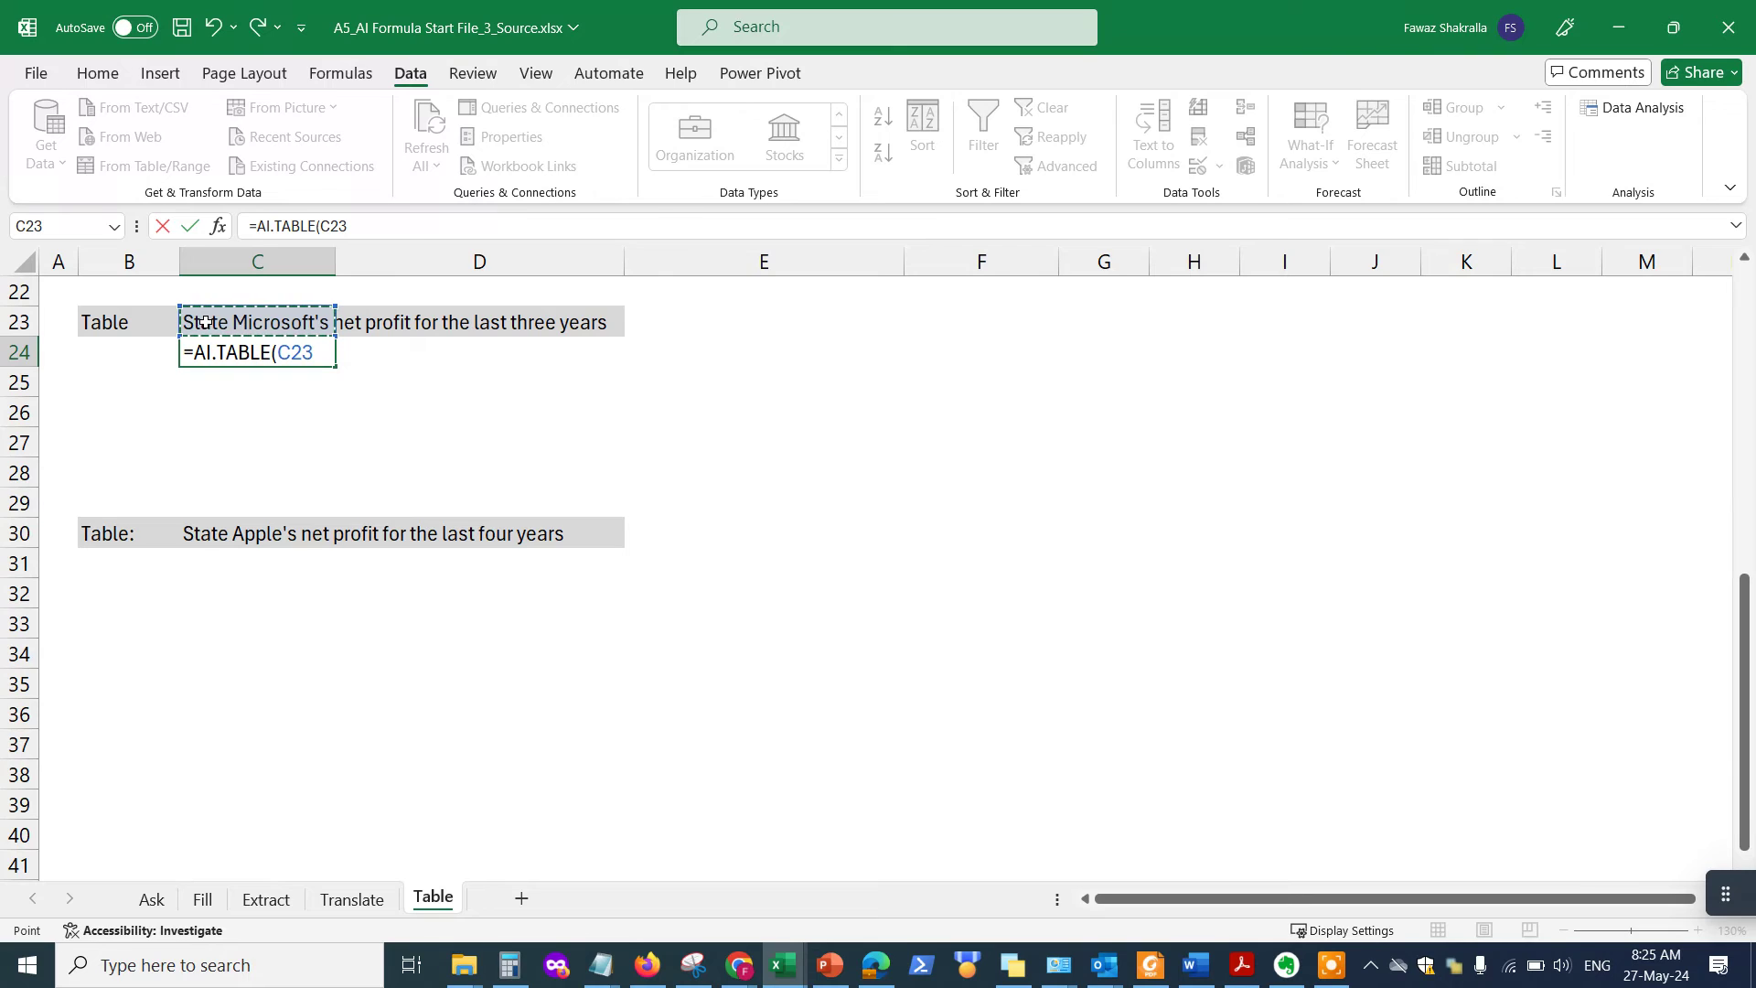
pyautogui.write(')')
pyautogui.press('Return')
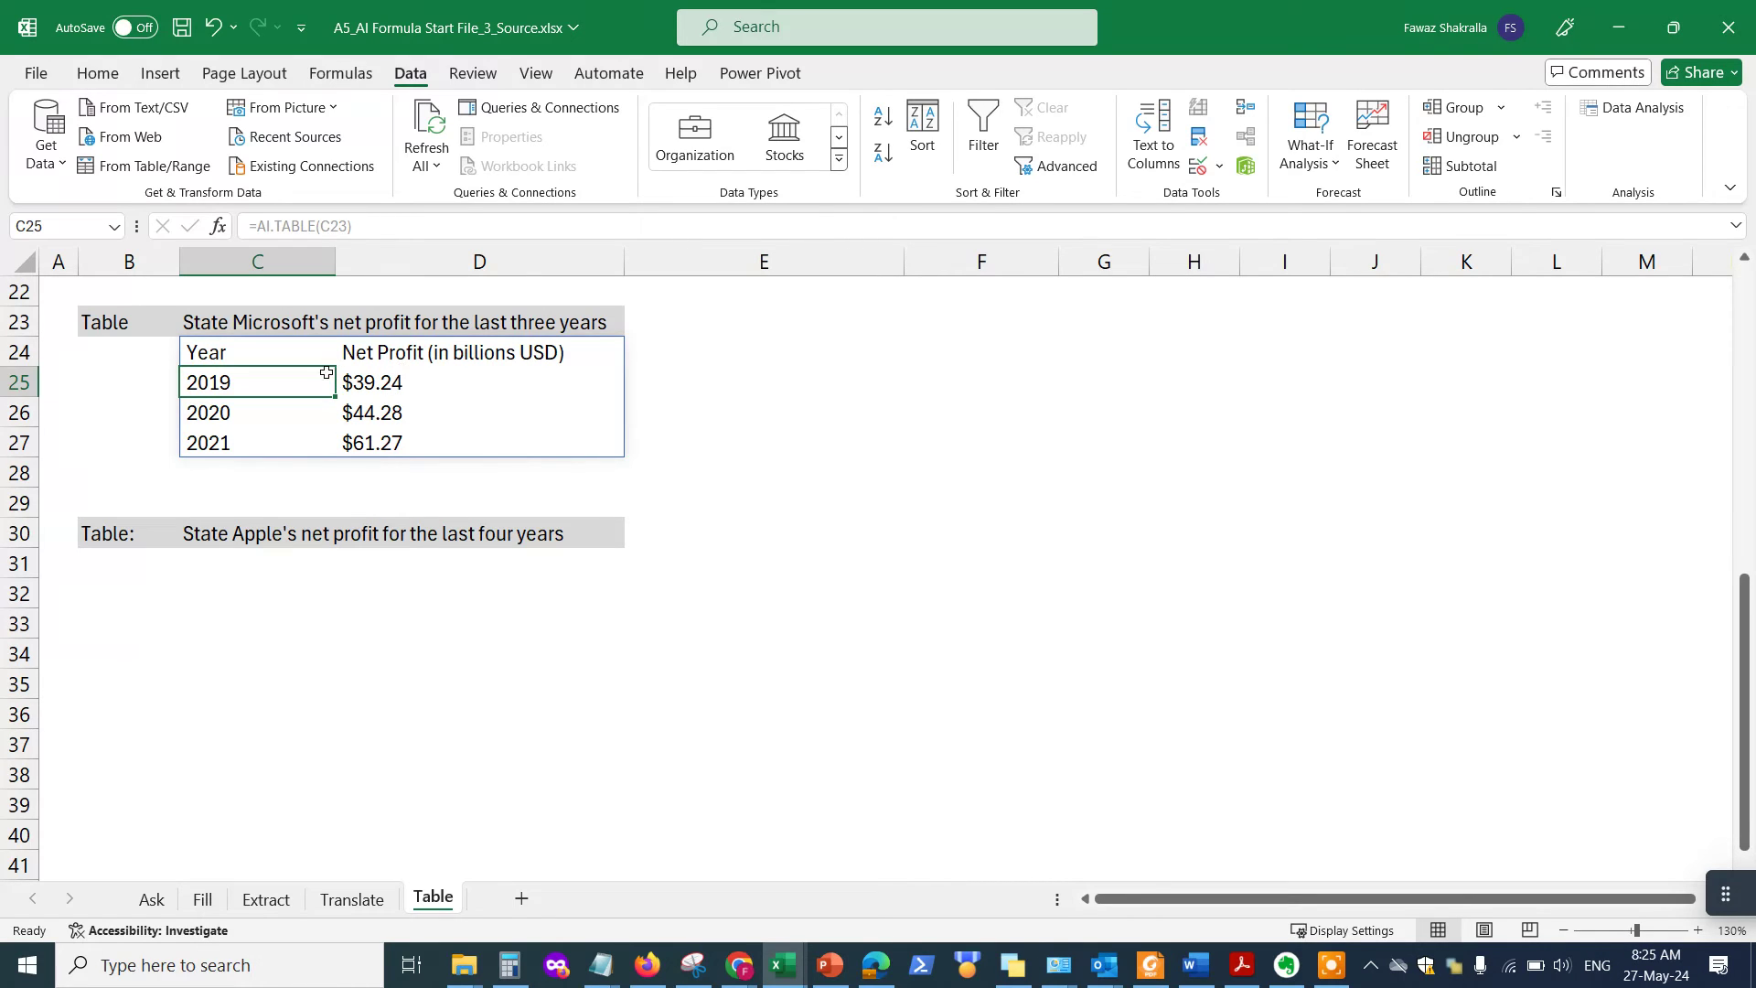
# - Enter =AI.TABLE(C30) in C31 for Apple's 2018–2021 net-profit table
pyautogui.click(212, 563)
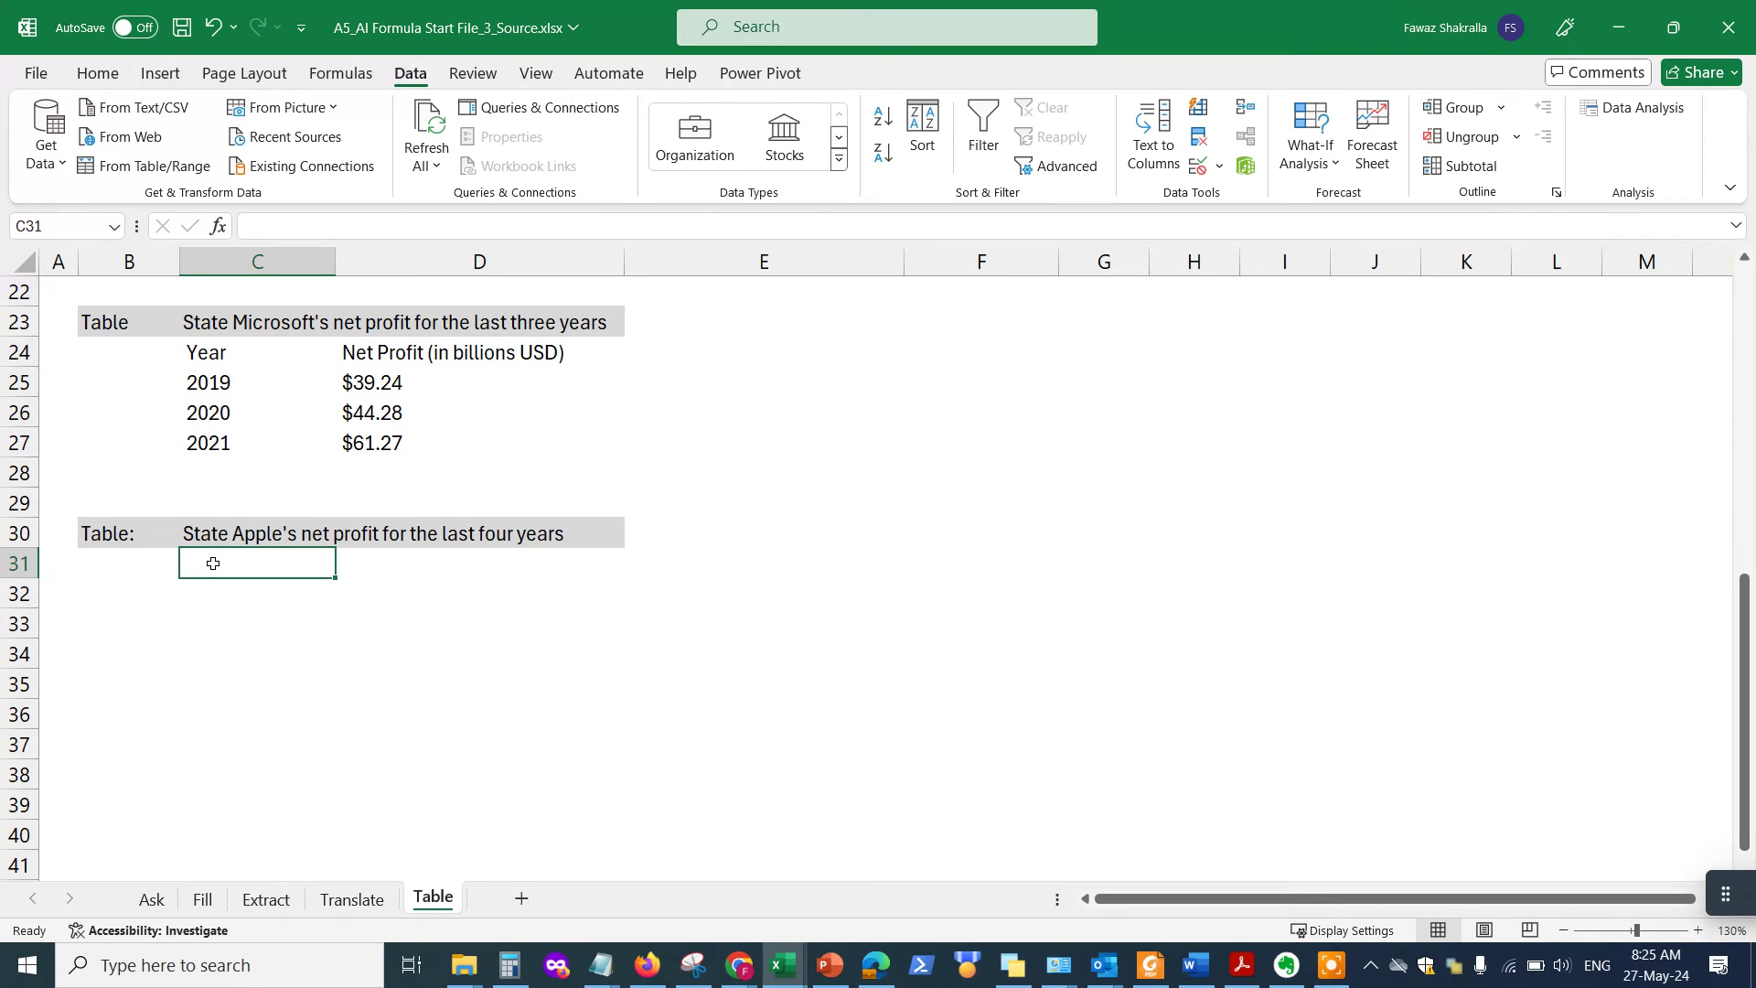
pyautogui.write('=')
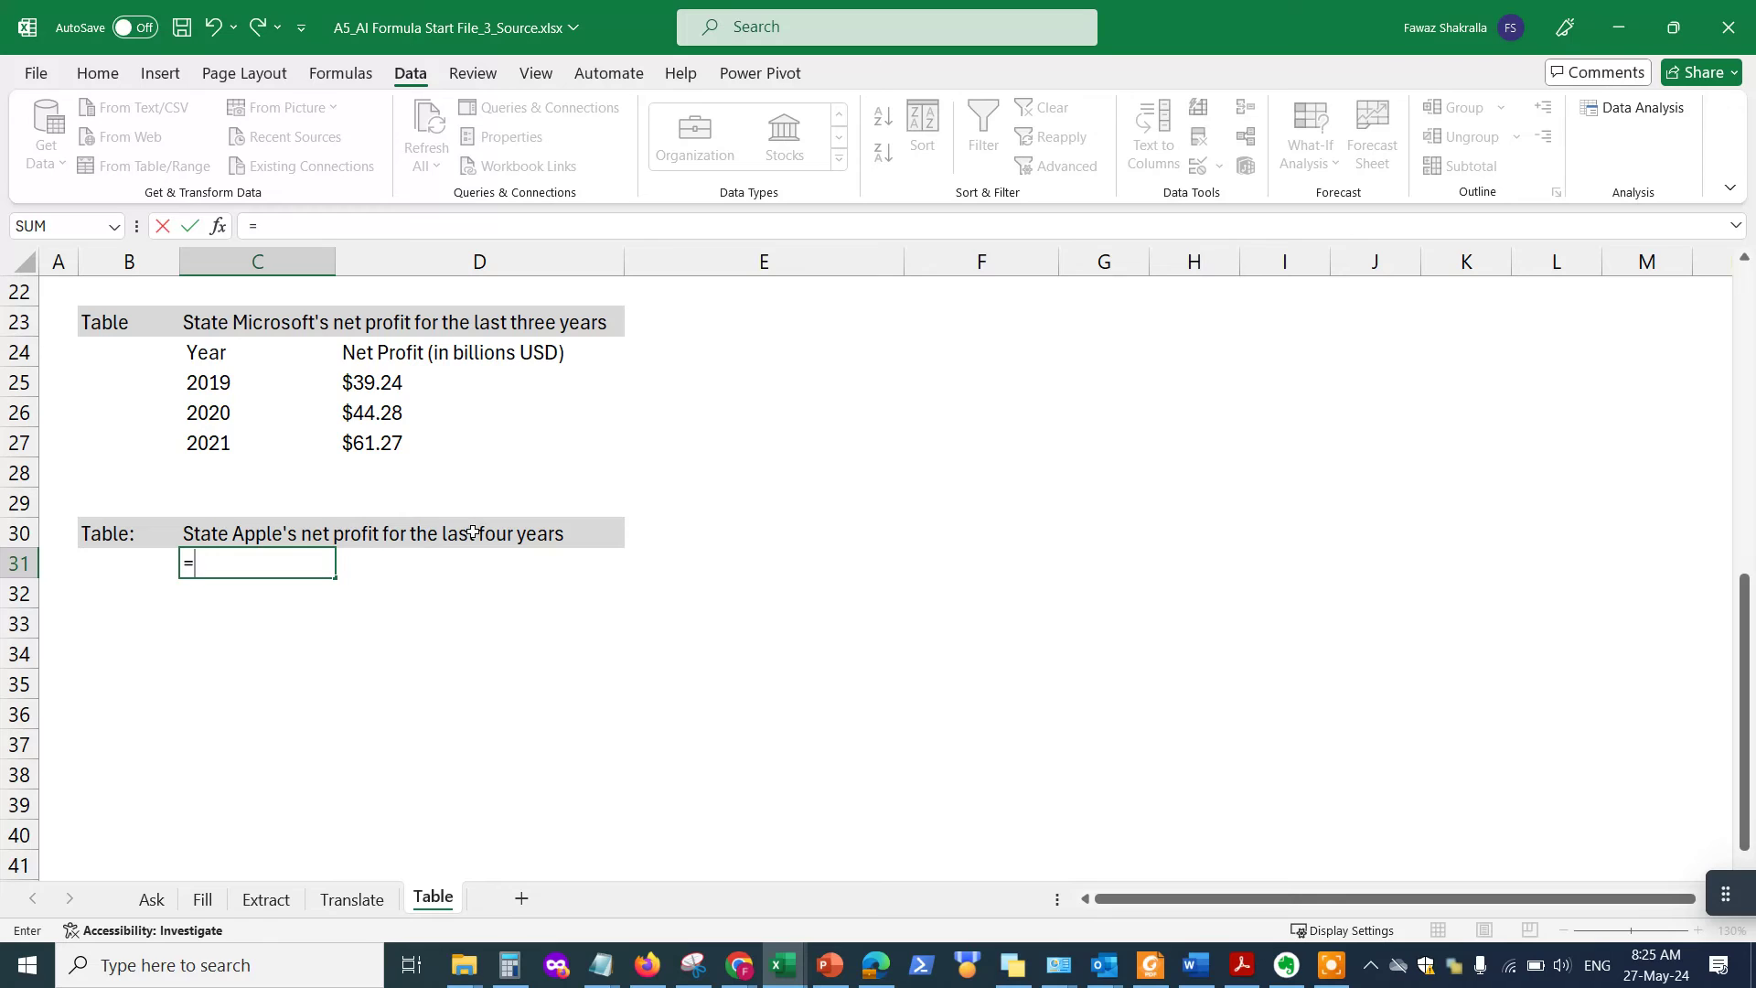
pyautogui.write('AI')
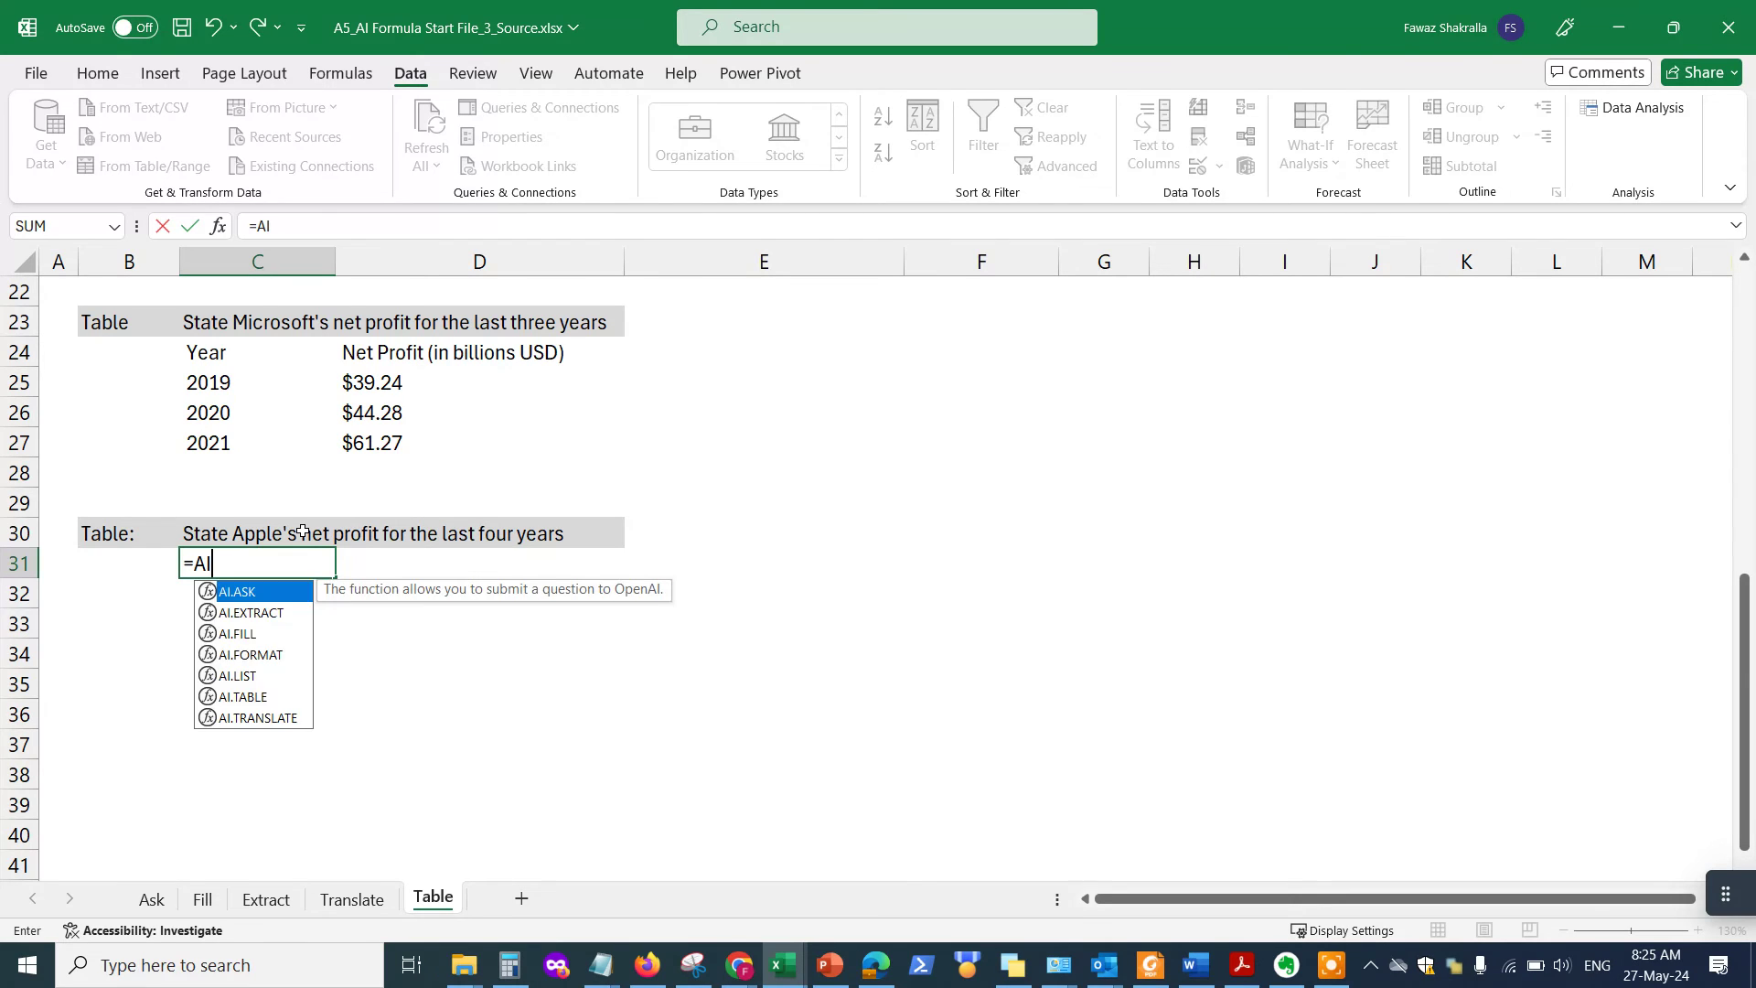
pyautogui.write('.tab')
pyautogui.press('Tab')
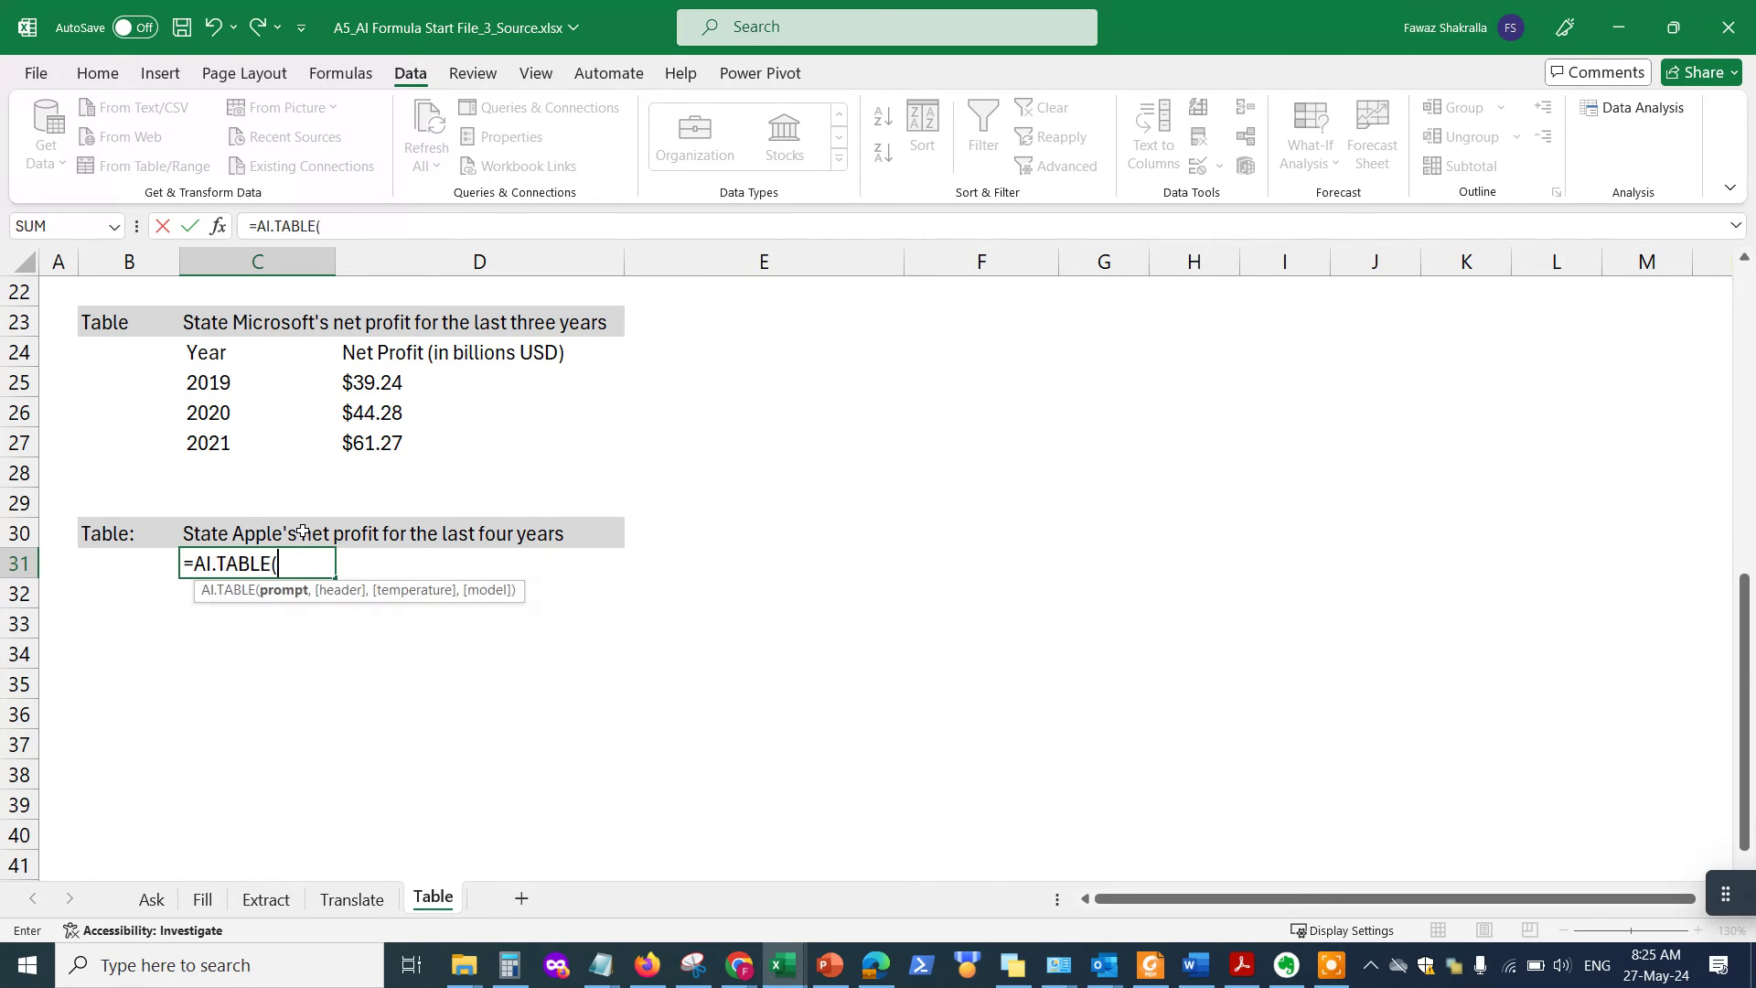
pyautogui.click(267, 533)
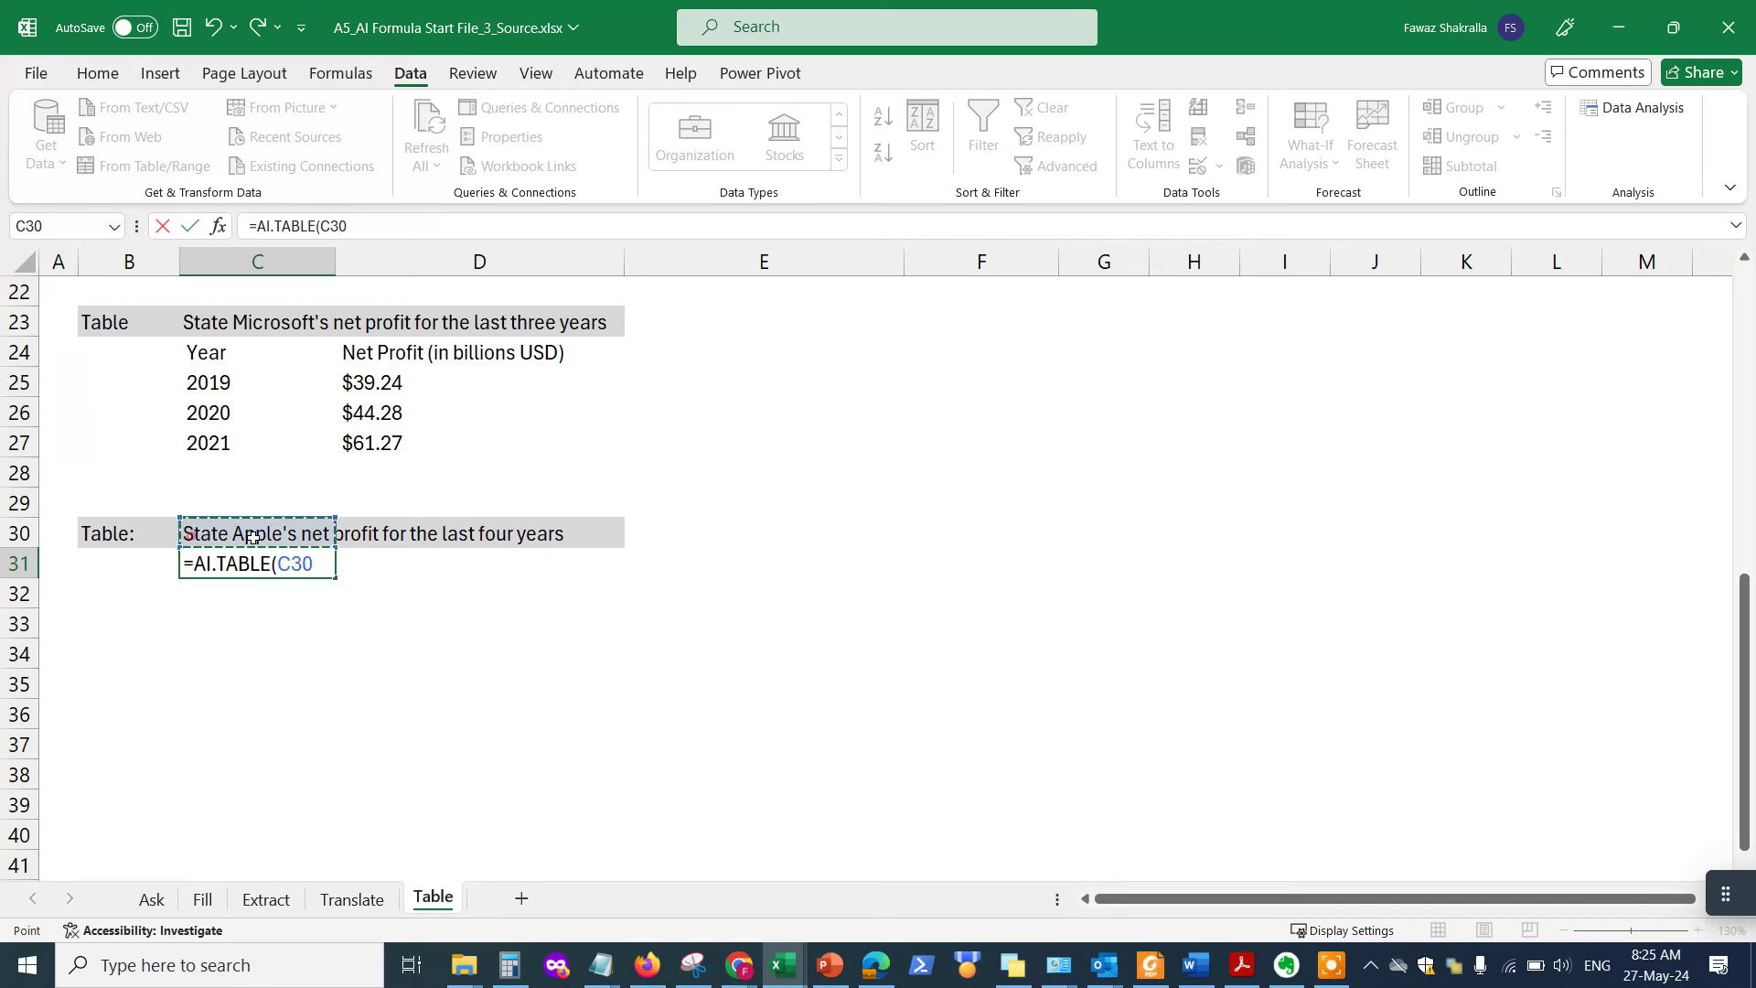
pyautogui.write(')')
pyautogui.press('Return')
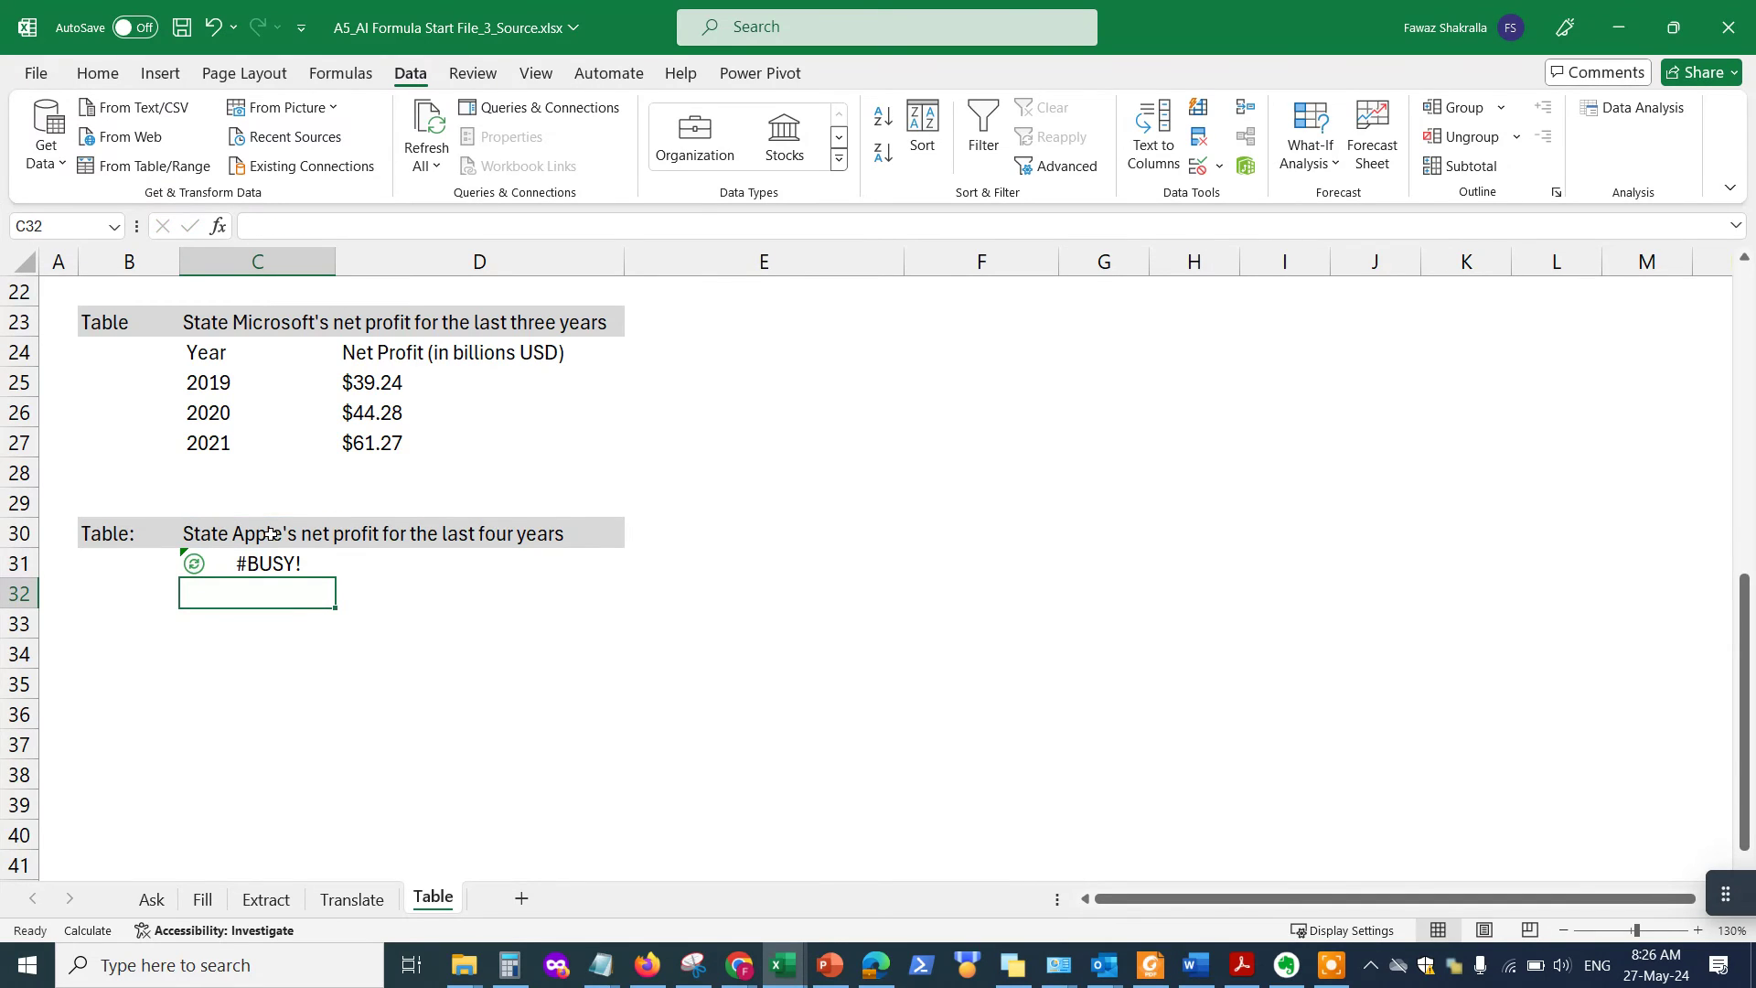